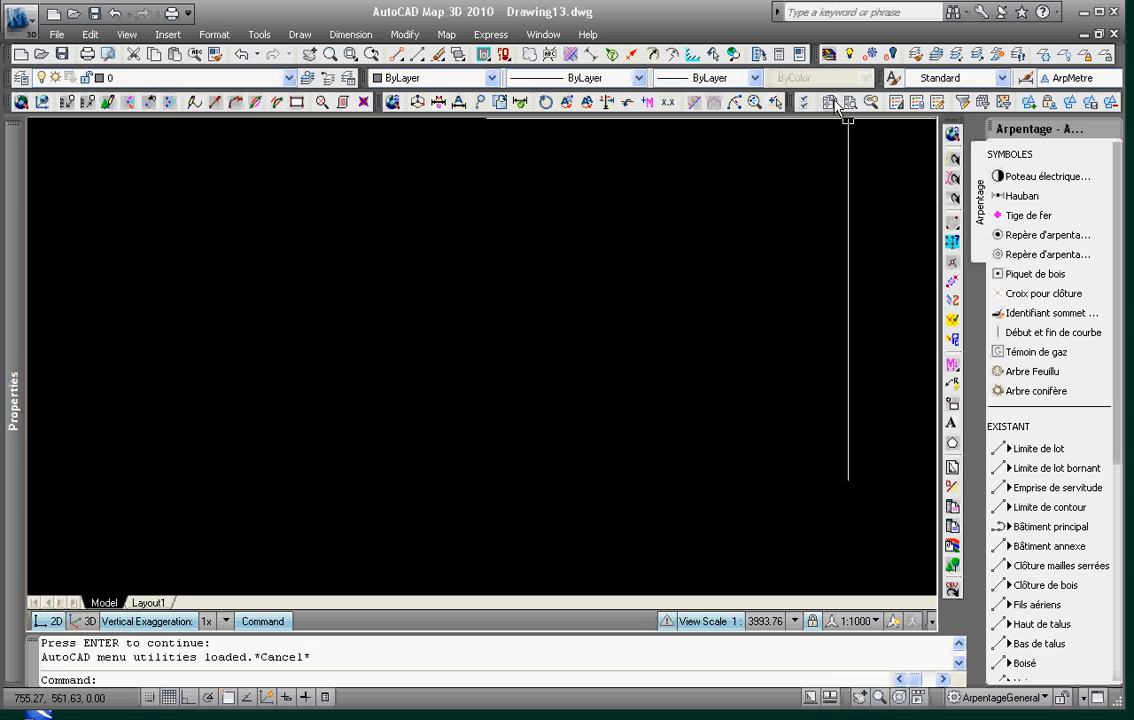
Attach $Calculs.dwg and $Recherche.dwg to the drawing set
{"action": "left_click", "coordinate": [831, 103]}
{"action": "left_click", "coordinate": [699, 410]}
{"action": "left_click", "coordinate": [416, 262]}
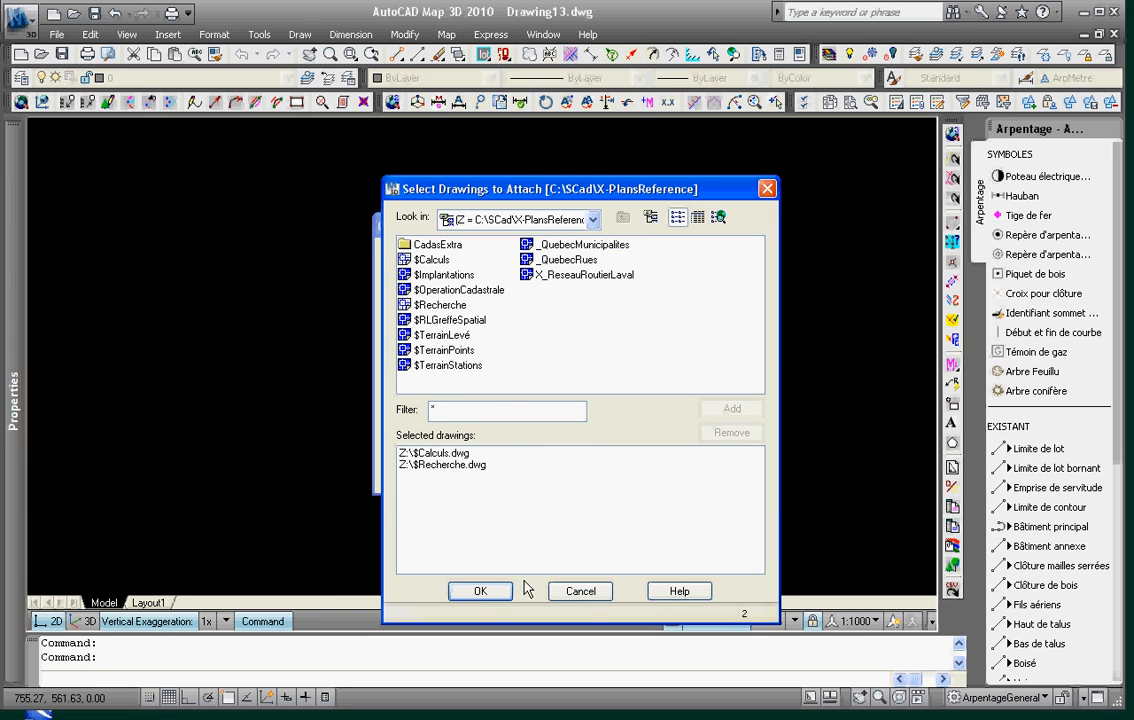
{"action": "left_click", "coordinate": [481, 591]}
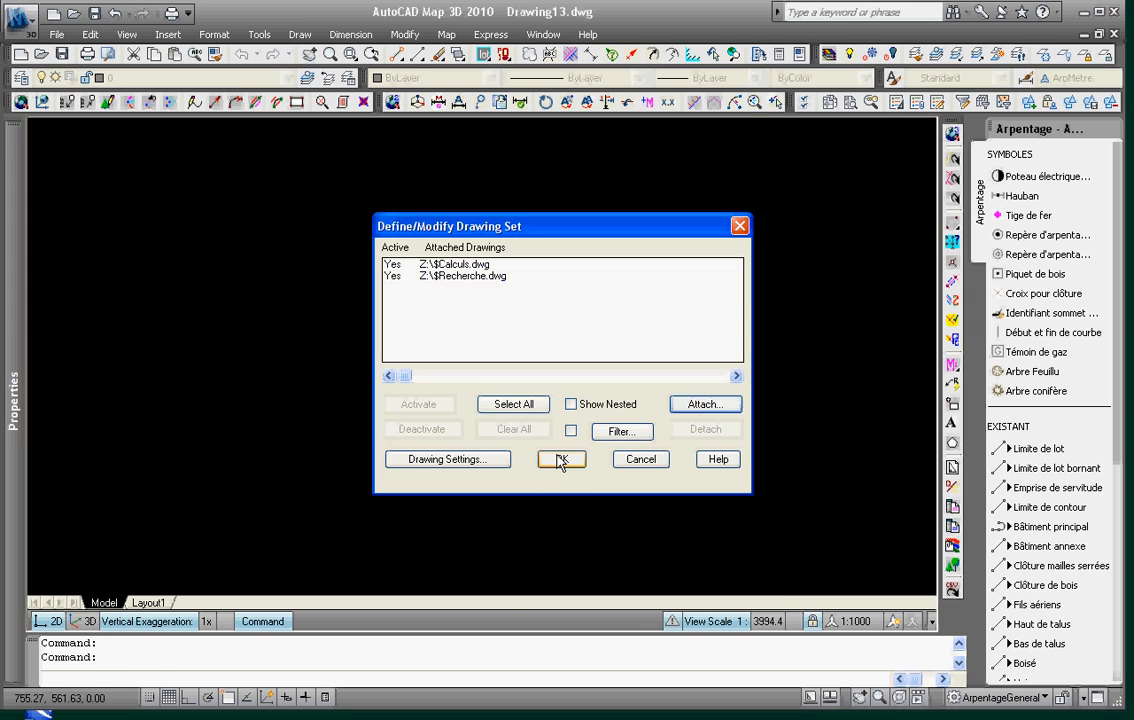
{"action": "left_click", "coordinate": [561, 460]}
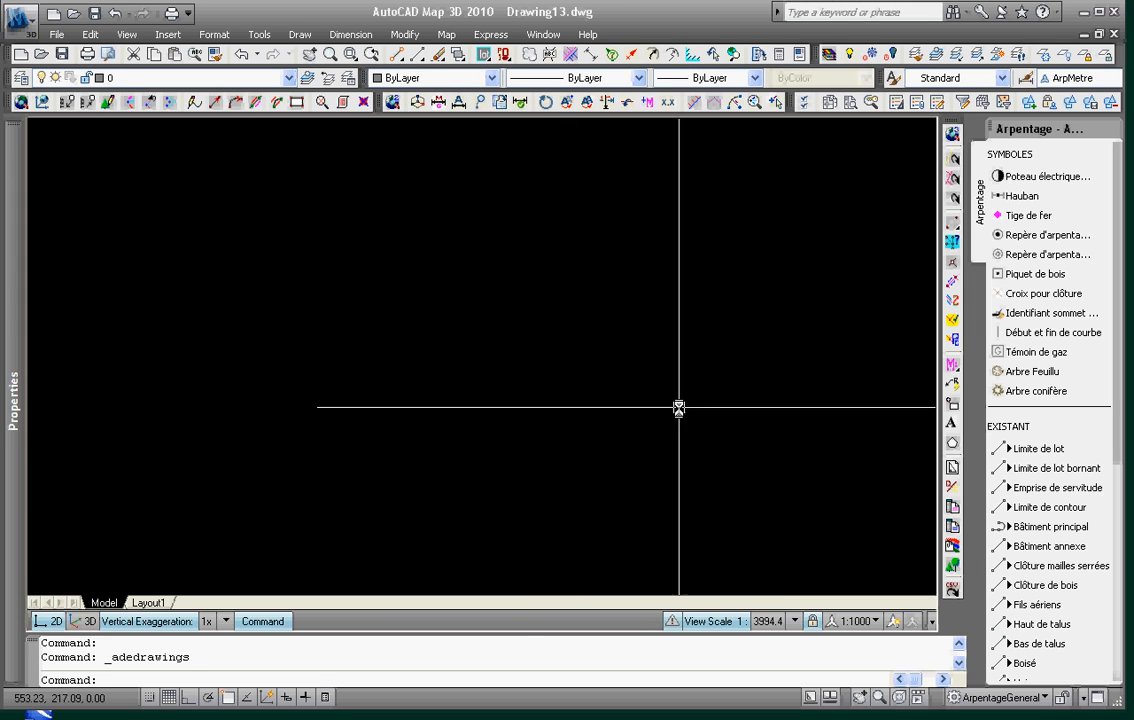
Preview the attached-drawing objects matching a text value query of *4 607 064 and zoom to the drawing extents
{"action": "left_click", "coordinate": [963, 102]}
{"action": "left_click", "coordinate": [446, 411]}
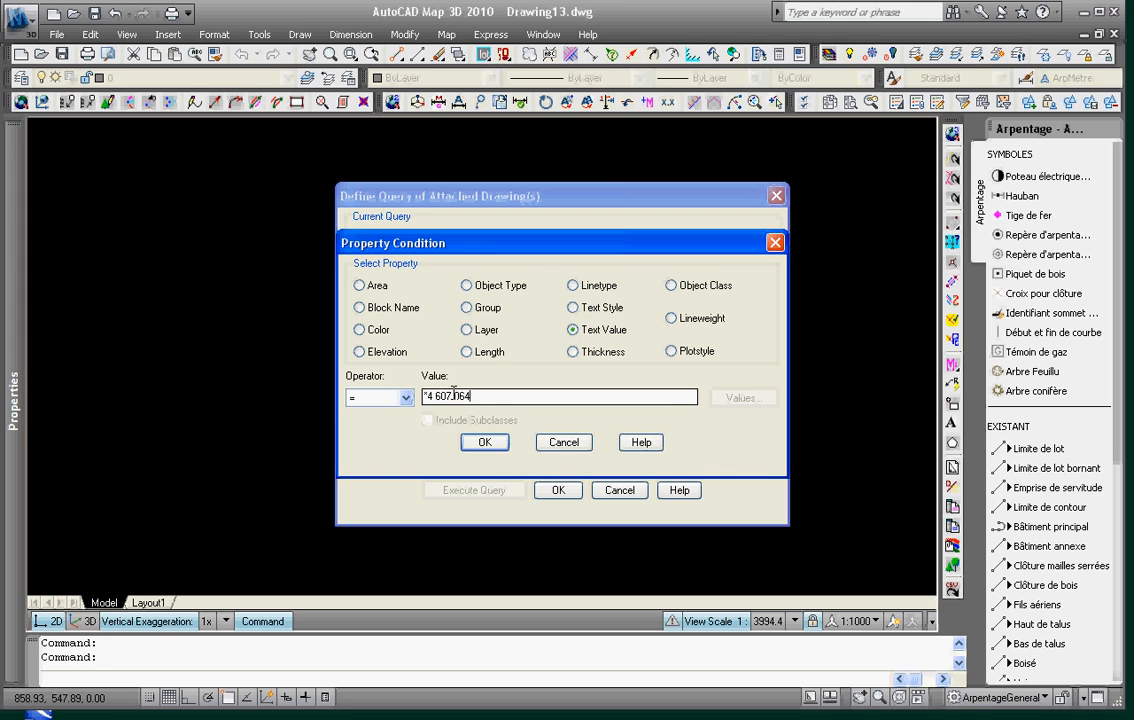
{"action": "key", "text": "Return"}
{"action": "left_click", "coordinate": [472, 490]}
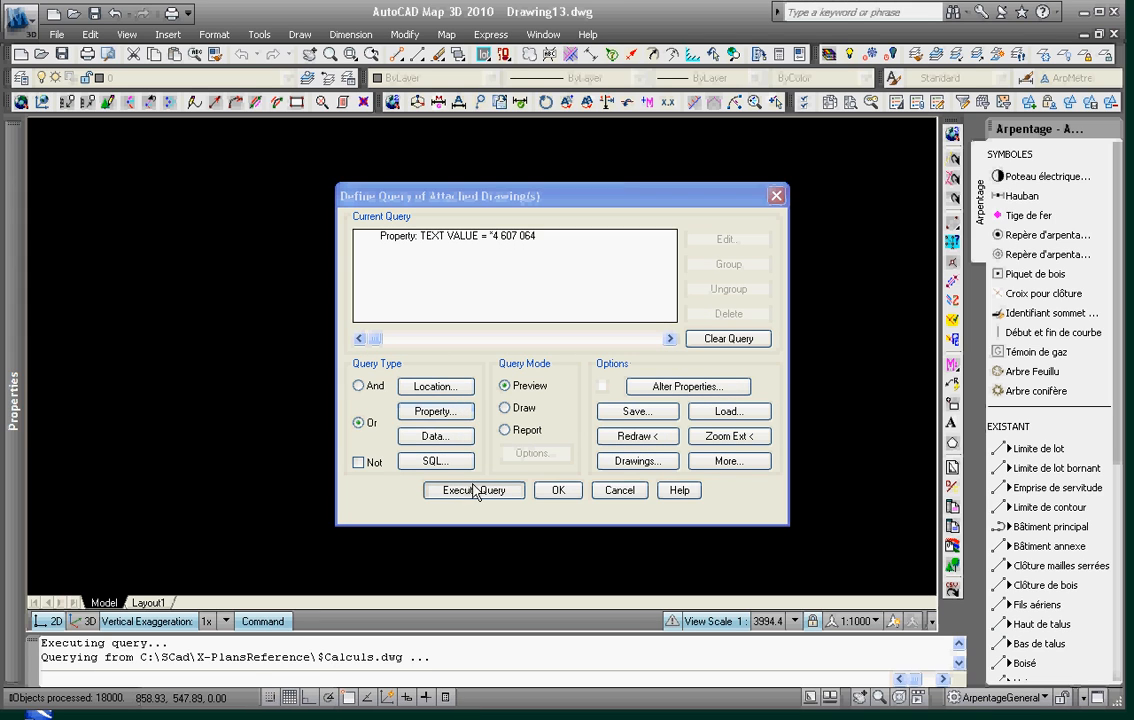
{"action": "type", "text": "z"}
{"action": "key", "text": "Return"}
{"action": "type", "text": "e"}
{"action": "key", "text": "Return"}
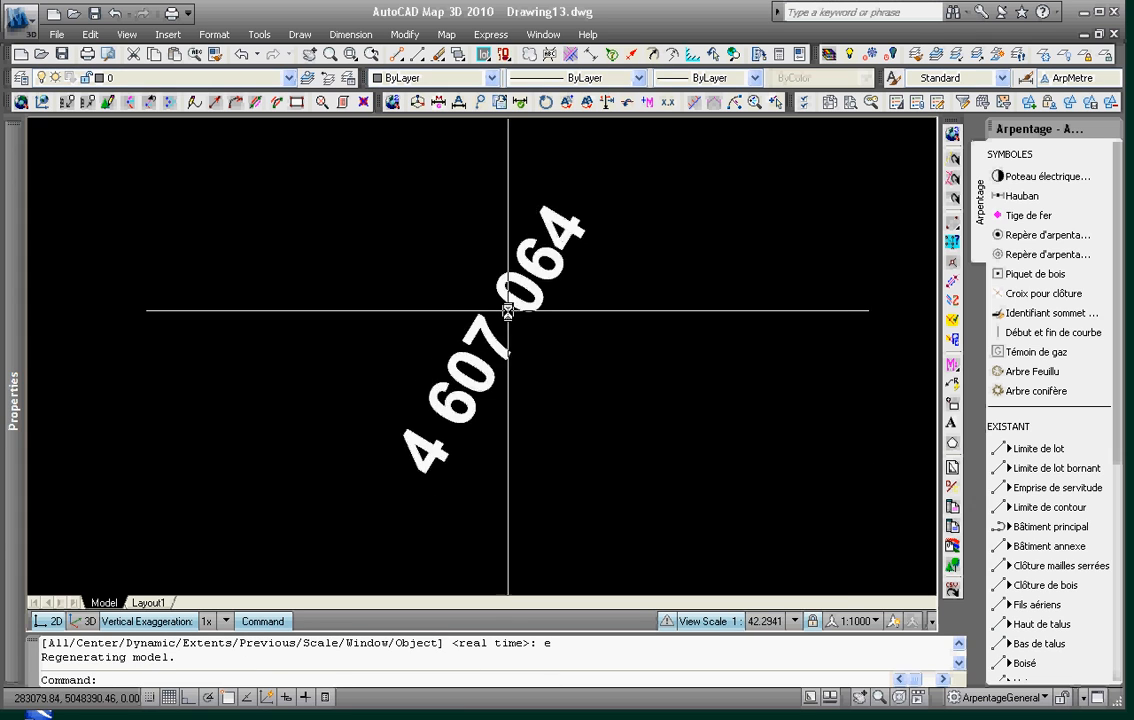
Replace the query with a crossing-window location condition around lot number 4 607 064 and execute it in Preview mode
{"action": "scroll", "coordinate": [508, 311], "scroll_direction": "down", "scroll_amount": 5}
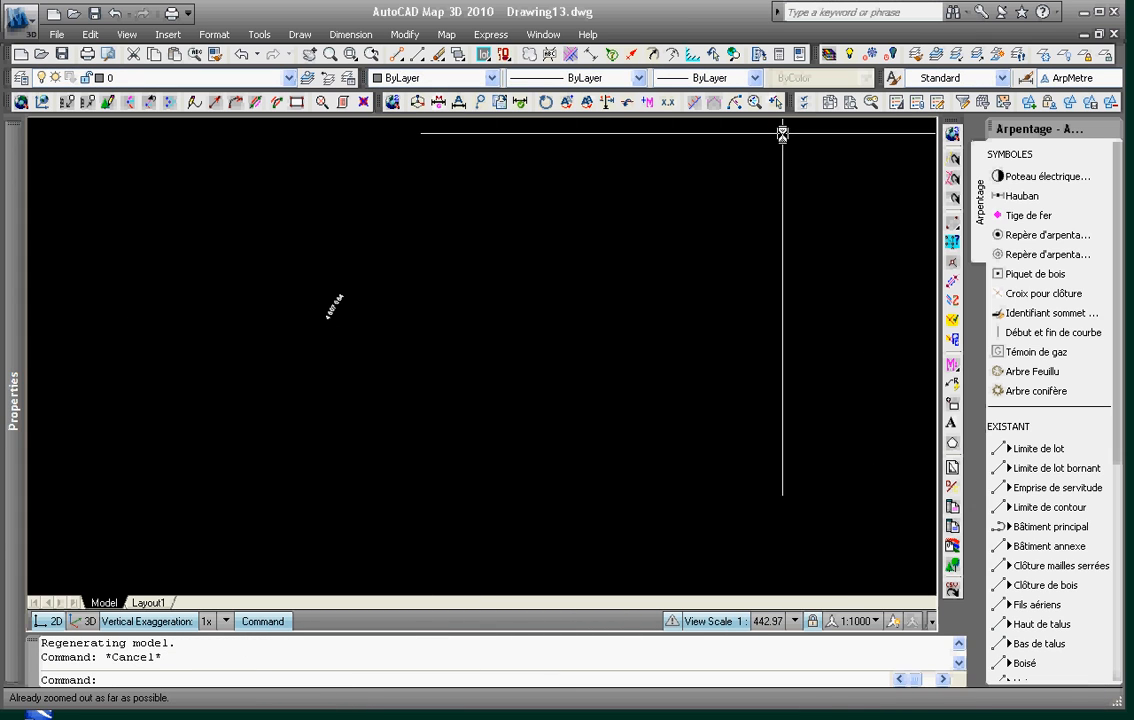
{"action": "left_click", "coordinate": [963, 103]}
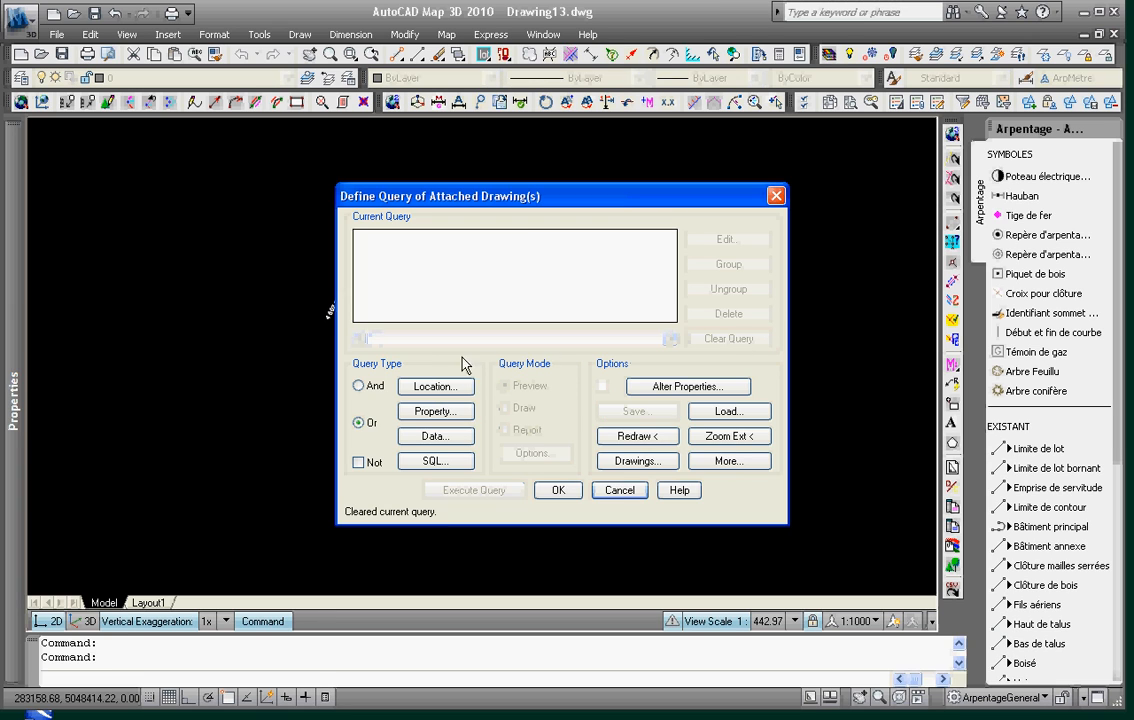
{"action": "left_click", "coordinate": [436, 386]}
{"action": "left_click", "coordinate": [433, 488]}
{"action": "scroll", "coordinate": [460, 488], "scroll_direction": "up", "scroll_amount": 2}
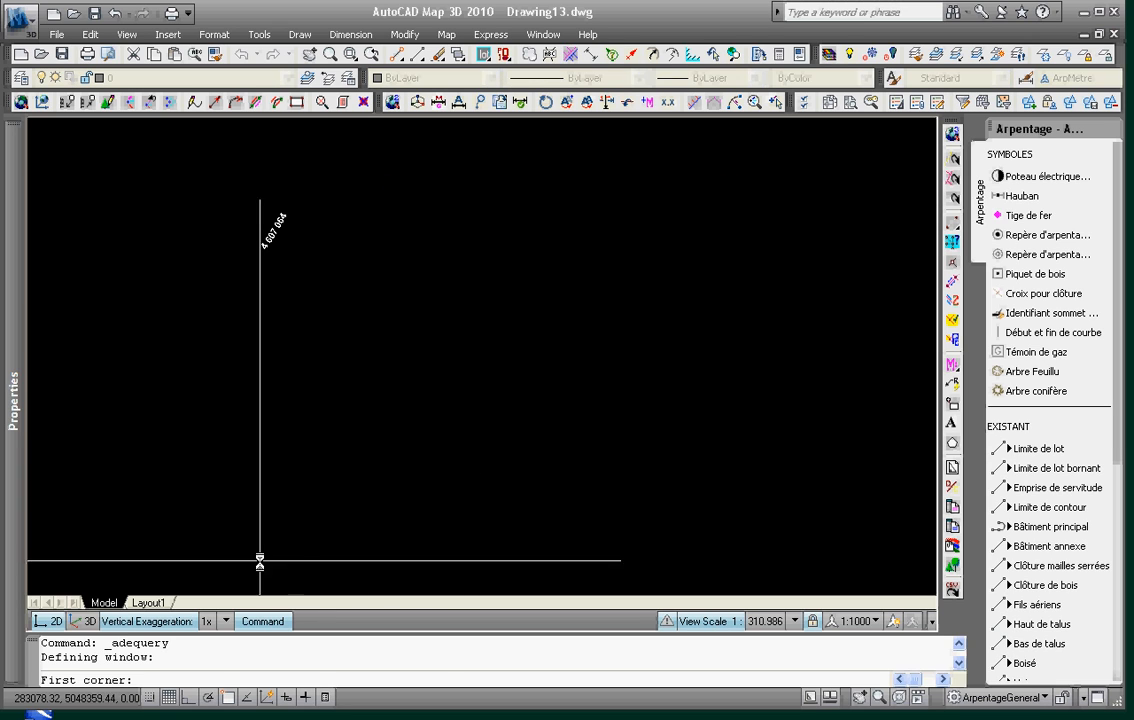
{"action": "left_click", "coordinate": [895, 148]}
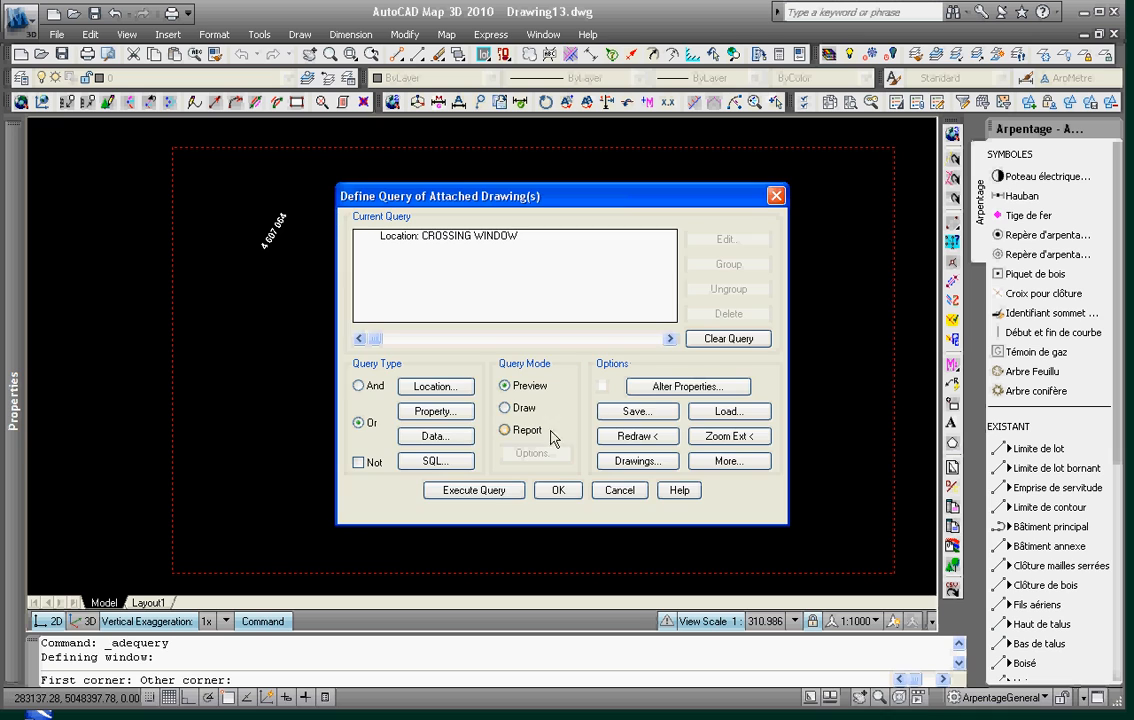
{"action": "left_click", "coordinate": [481, 490]}
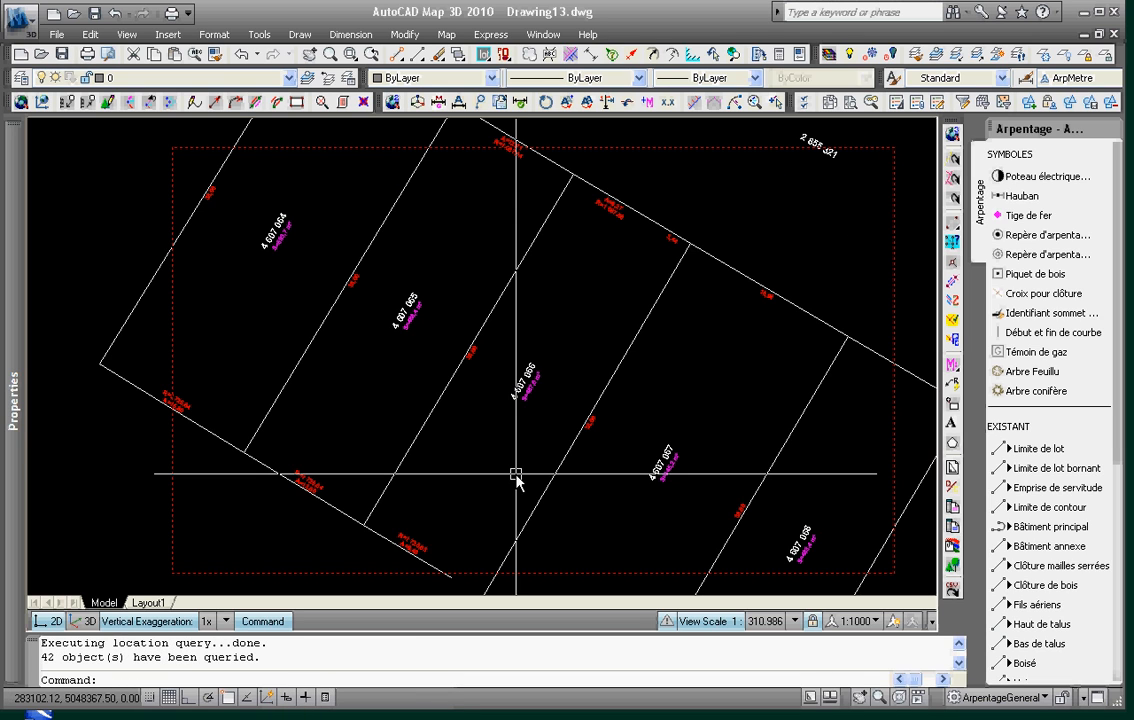
Zoom out by .2x and preview the attached-drawing objects crossing a larger window around the queried lots
{"action": "key", "text": "Return"}
{"action": "type", "text": ".2x"}
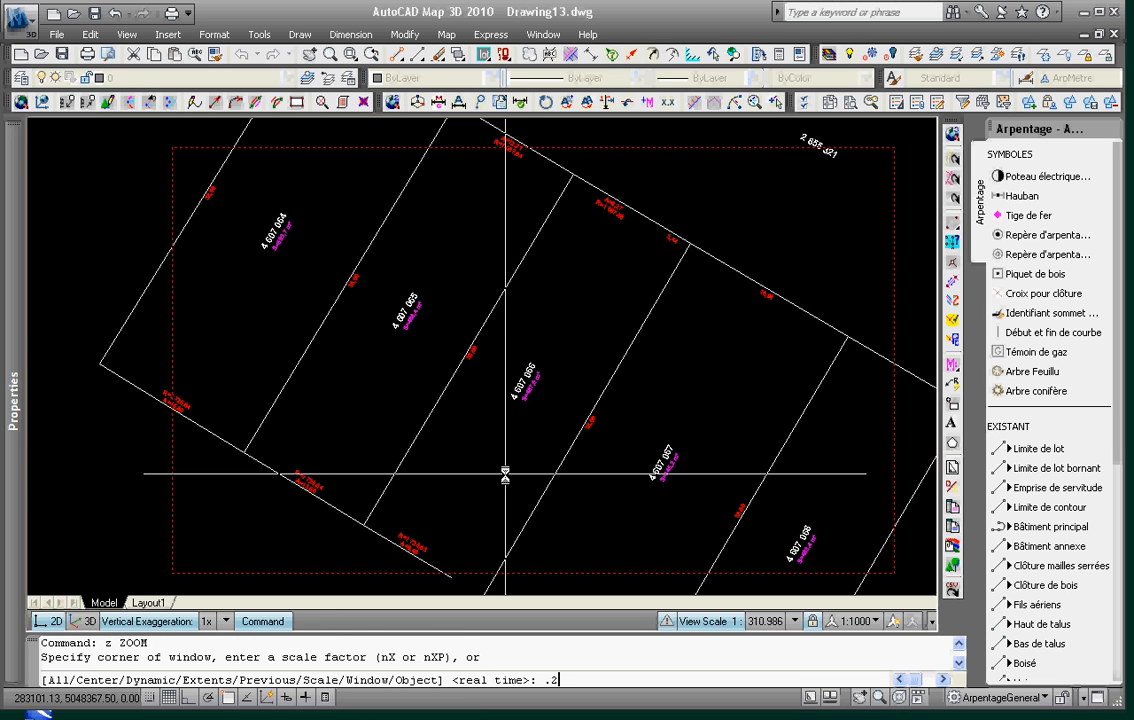
{"action": "key", "text": "Return"}
{"action": "left_click", "coordinate": [962, 101]}
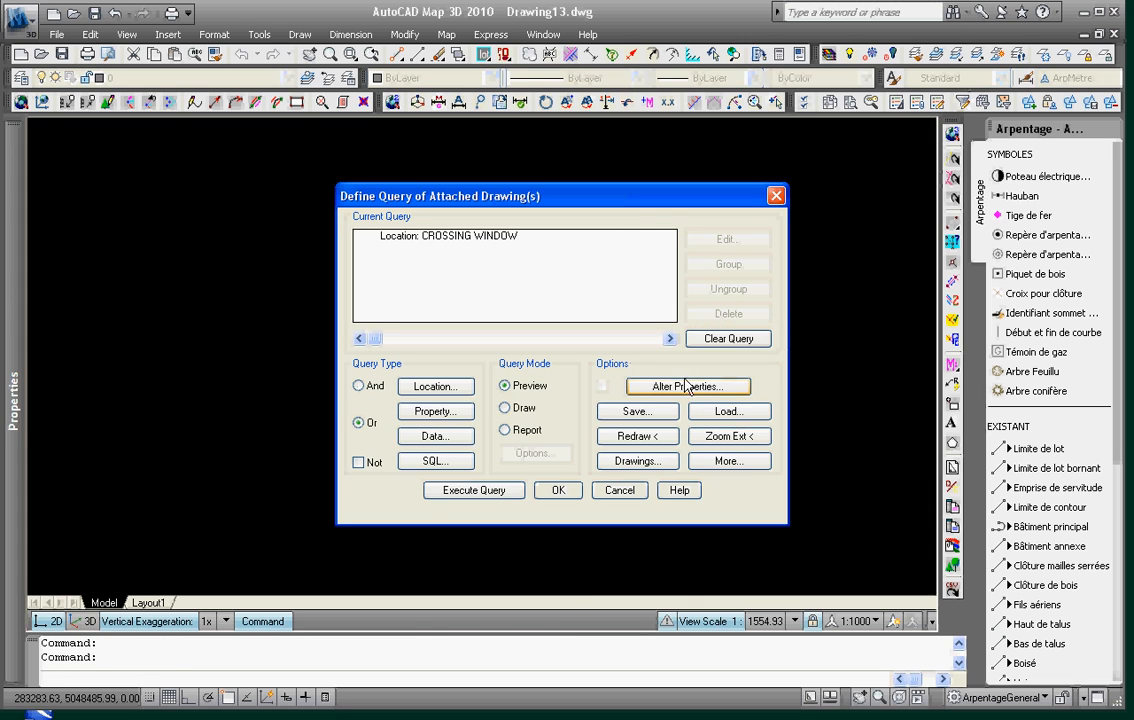
{"action": "left_click", "coordinate": [462, 387]}
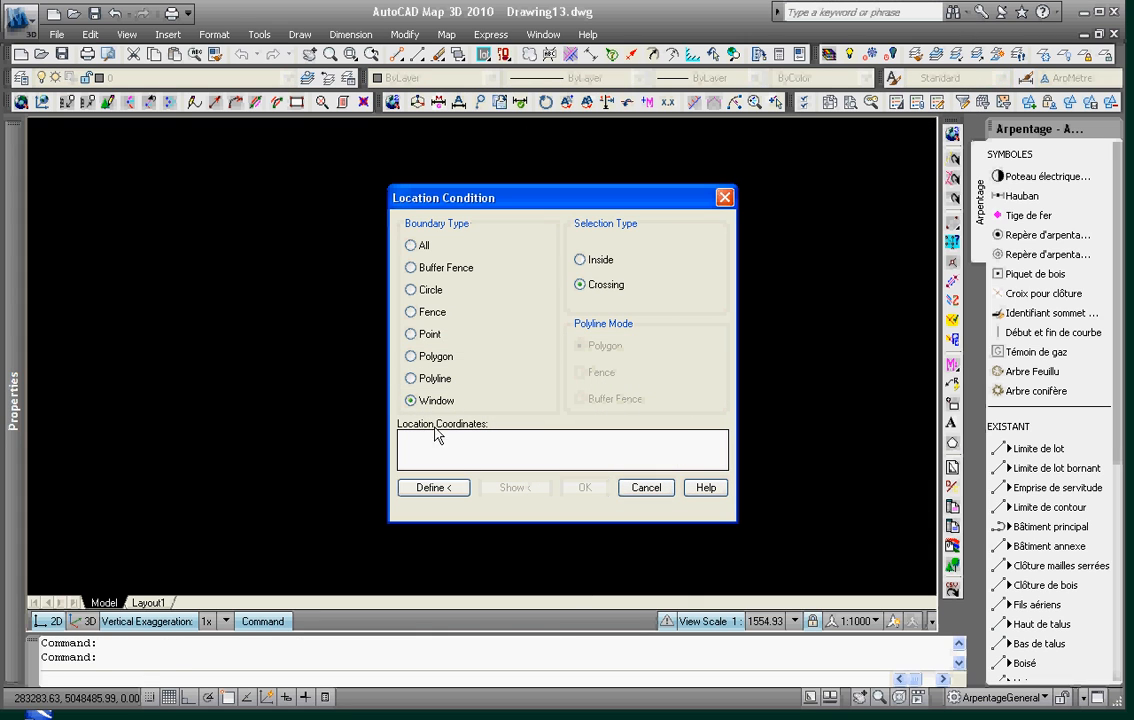
{"action": "left_click", "coordinate": [434, 488]}
{"action": "left_click", "coordinate": [320, 575]}
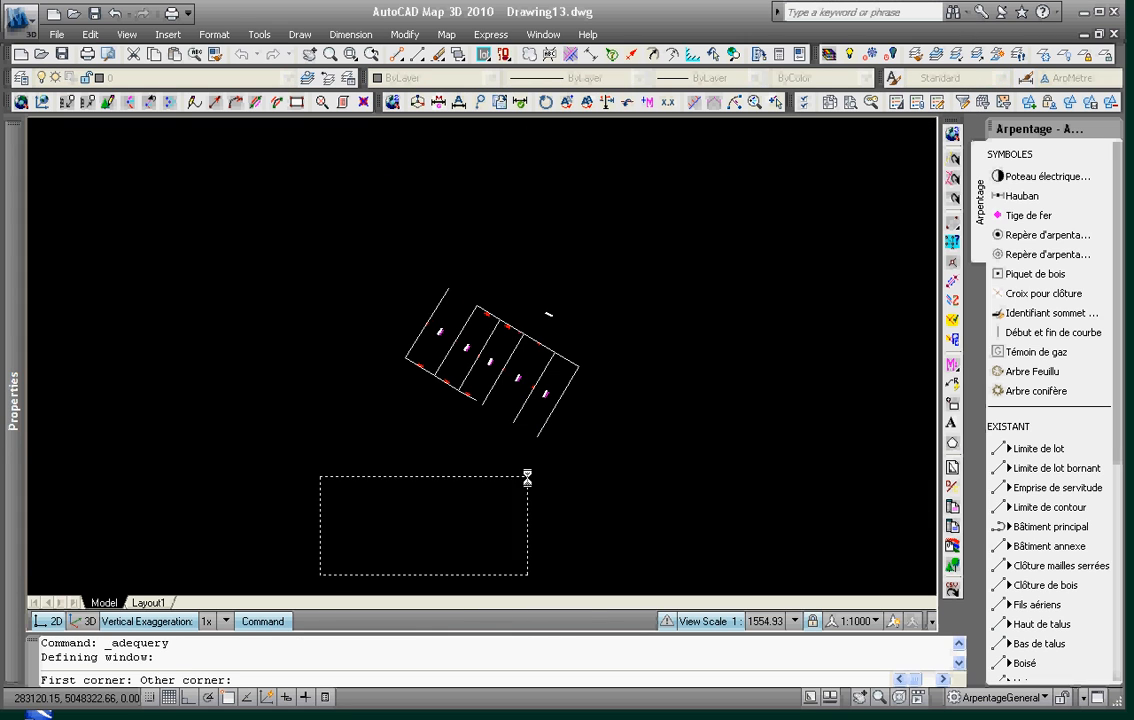
{"action": "left_click", "coordinate": [886, 182]}
{"action": "left_click", "coordinate": [476, 490]}
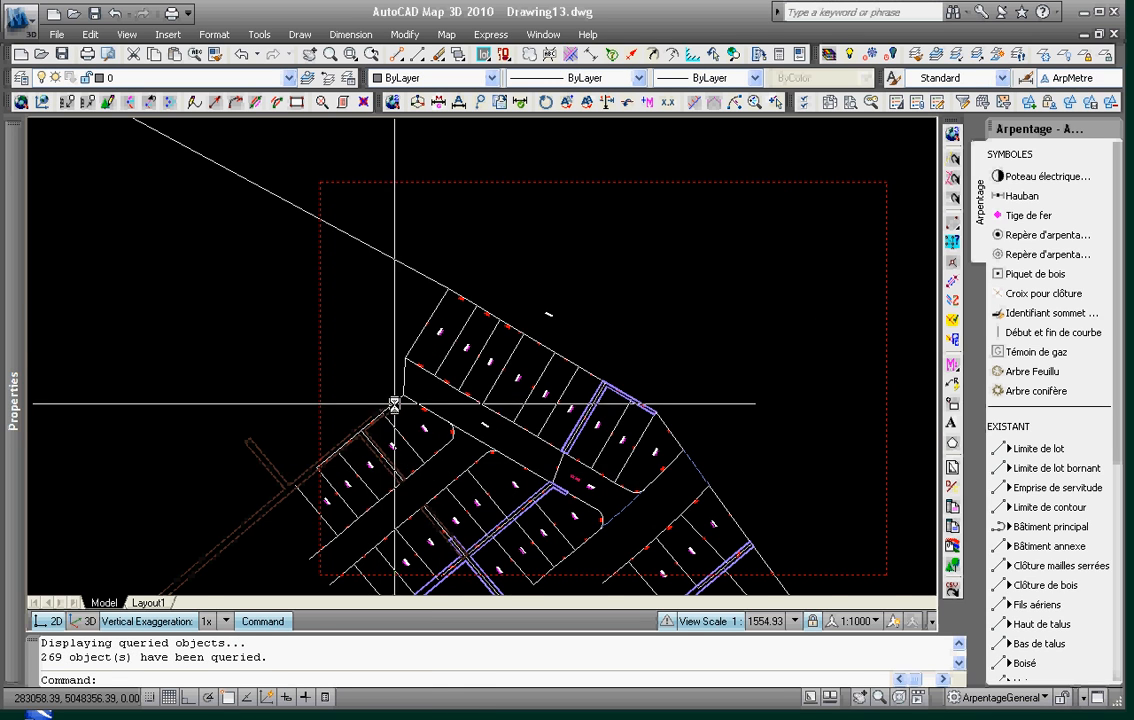
Undo the previous offset and offset the 14,54 rear boundary line of lot 4 607 069 by 1.5 toward the lot interior
{"action": "scroll", "coordinate": [390, 400], "scroll_direction": "up", "scroll_amount": 3}
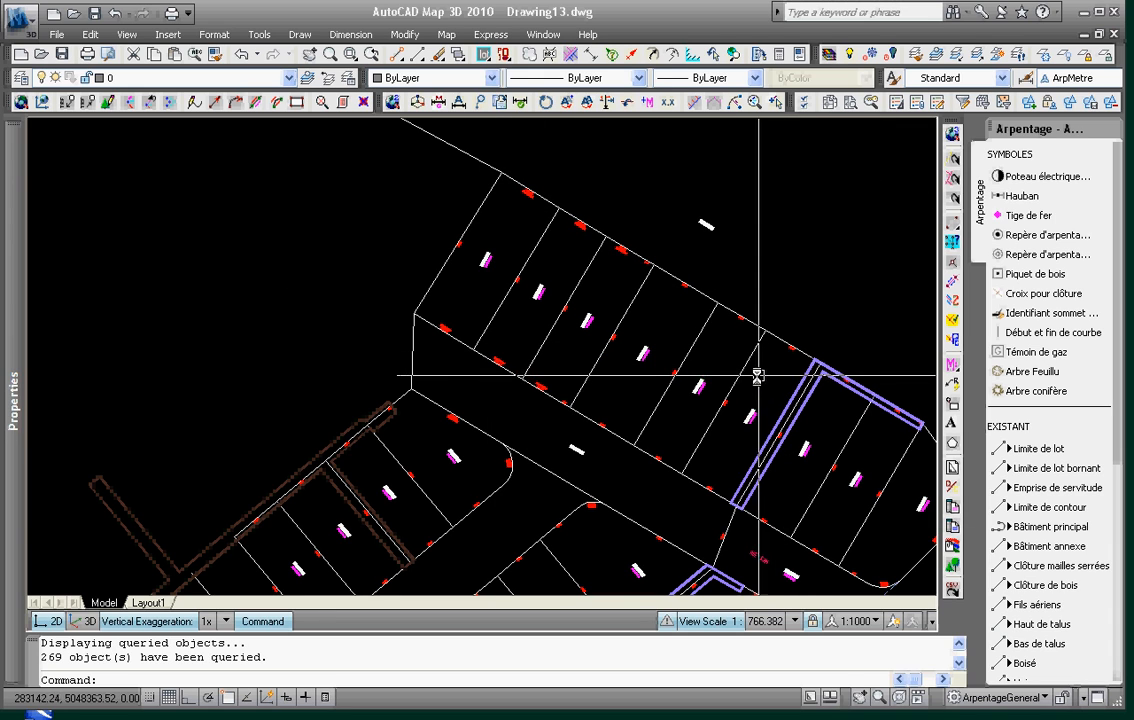
{"action": "type", "text": "u"}
{"action": "key", "text": "Return"}
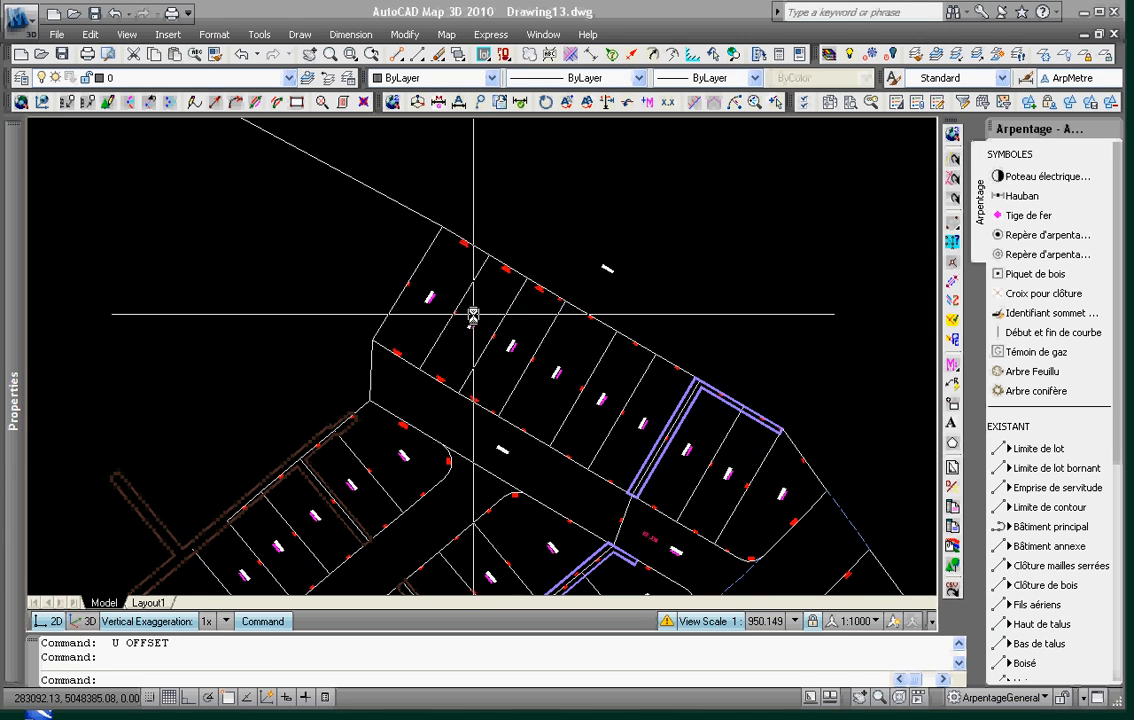
{"action": "scroll", "coordinate": [654, 395], "scroll_direction": "up", "scroll_amount": 8}
{"action": "middle_click_drag", "start_coordinate": [775, 350], "coordinate": [678, 349]}
{"action": "type", "text": "o"}
{"action": "key", "text": "Return"}
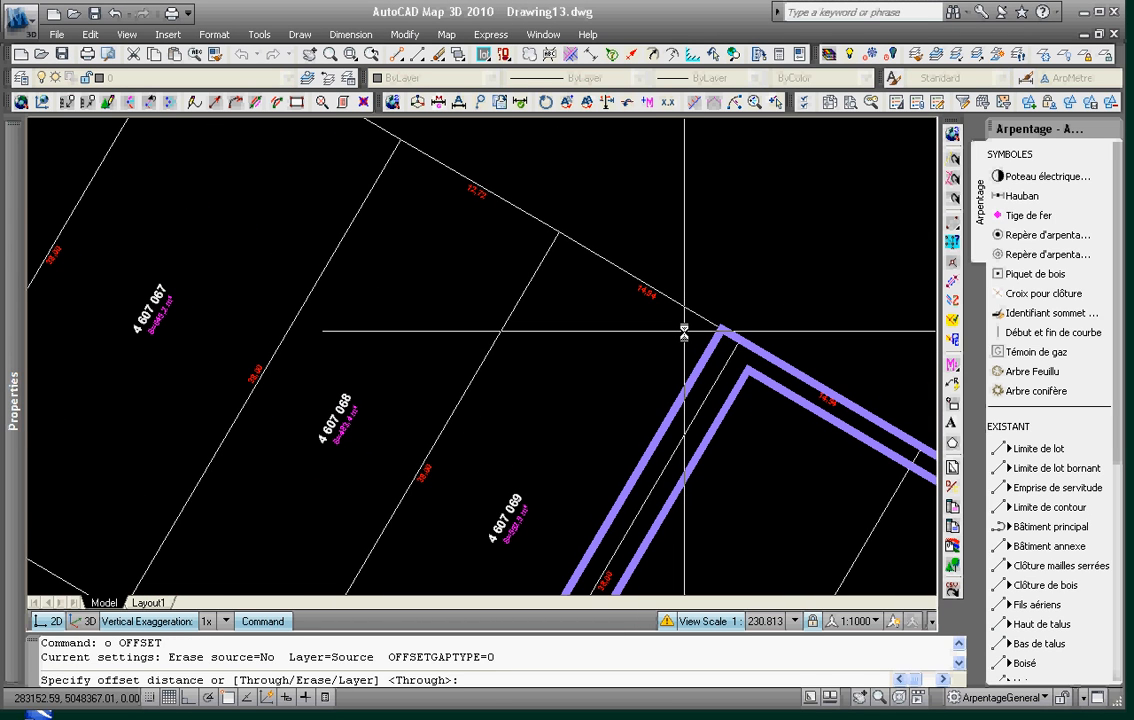
{"action": "type", "text": "1.5"}
{"action": "key", "text": "Return"}
{"action": "left_click", "coordinate": [675, 312]}
{"action": "left_click", "coordinate": [676, 354]}
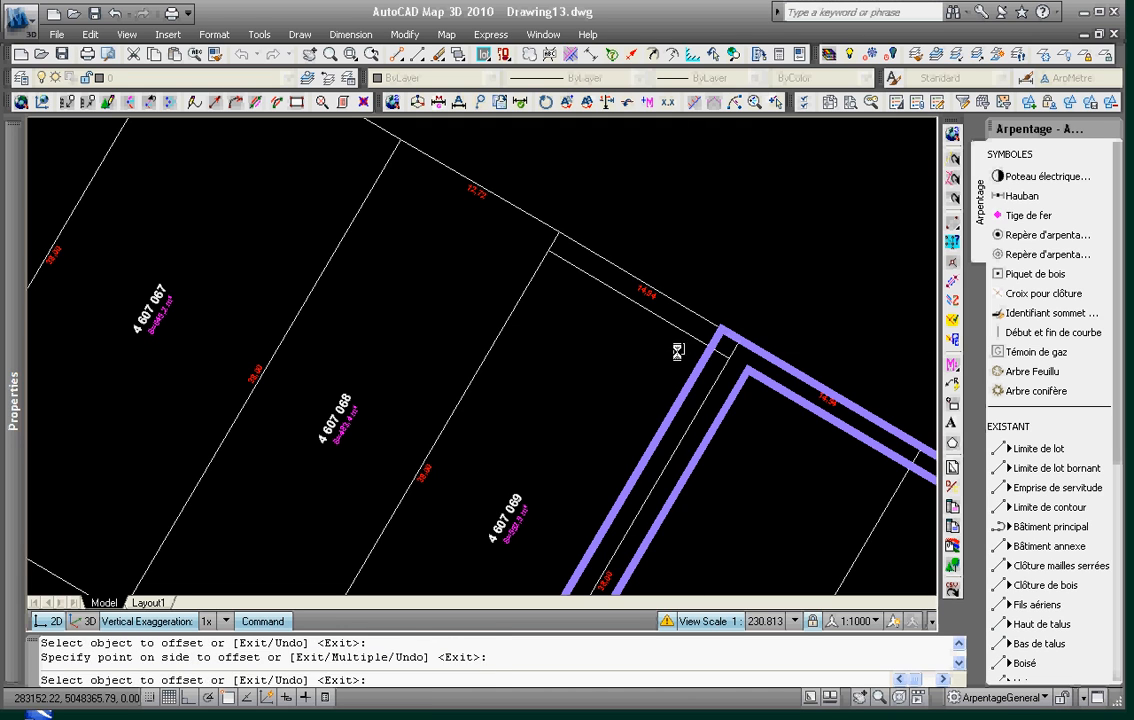
{"action": "key", "text": "Escape"}
Offset the rear boundary arc labelled A=9,27, R=1 687,68 by 1.5 toward the lot interior
{"action": "scroll", "coordinate": [724, 471], "scroll_direction": "down", "scroll_amount": 4}
{"action": "scroll", "coordinate": [535, 331], "scroll_direction": "up", "scroll_amount": 4}
{"action": "scroll", "coordinate": [535, 331], "scroll_direction": "up", "scroll_amount": 3}
{"action": "key", "text": "Return"}
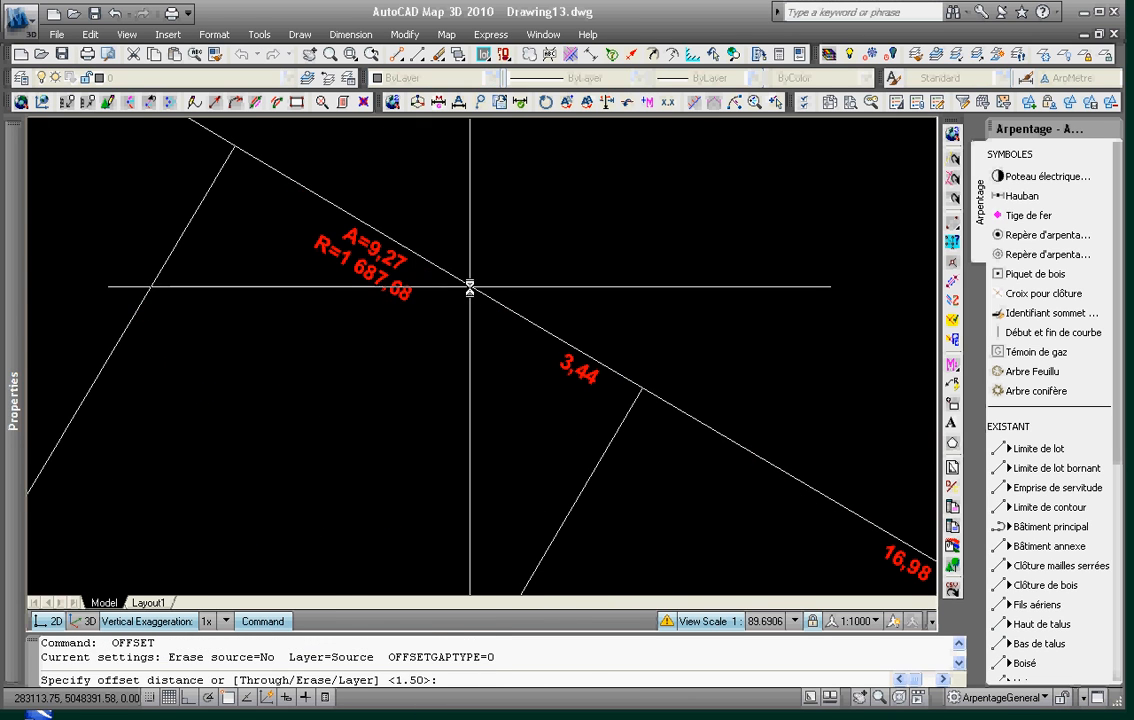
{"action": "left_click", "coordinate": [471, 287]}
{"action": "key", "text": "Escape"}
{"action": "key", "text": "Return"}
{"action": "key", "text": "Return"}
{"action": "left_click", "coordinate": [471, 289]}
{"action": "key", "text": "Escape"}
{"action": "scroll", "coordinate": [577, 400], "scroll_direction": "down", "scroll_amount": 6}
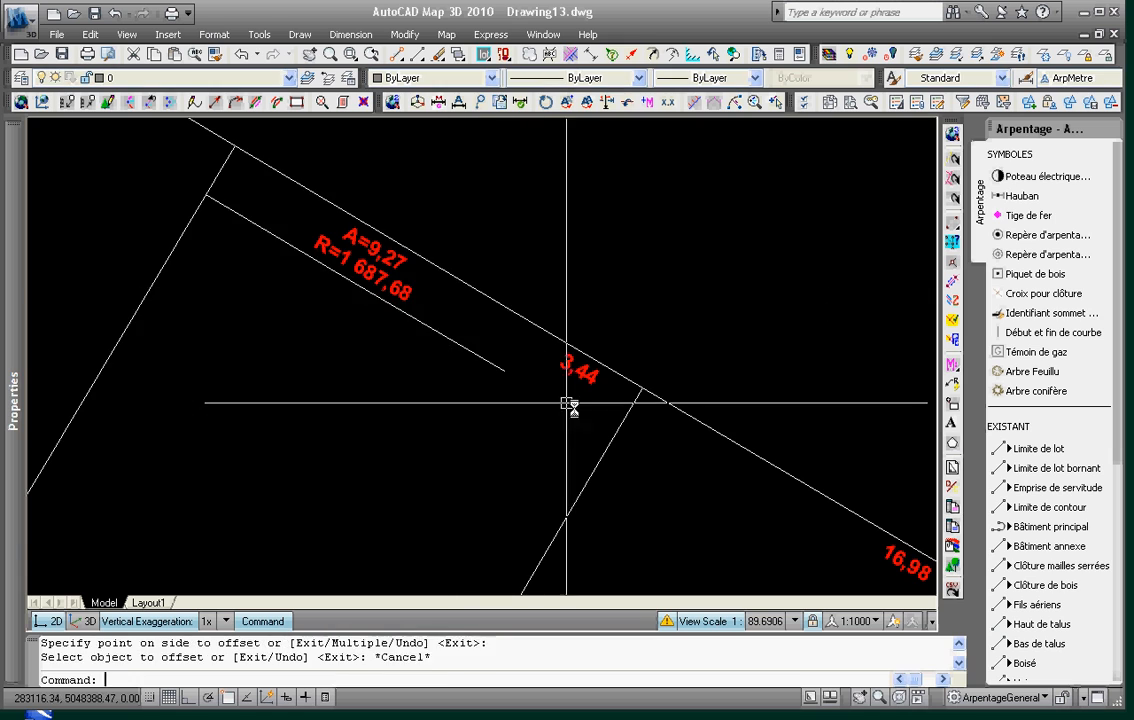
Stretch the free end of the straight offset line to the endpoint of the offset arc
{"action": "key", "text": "Escape"}
{"action": "left_click", "coordinate": [773, 522]}
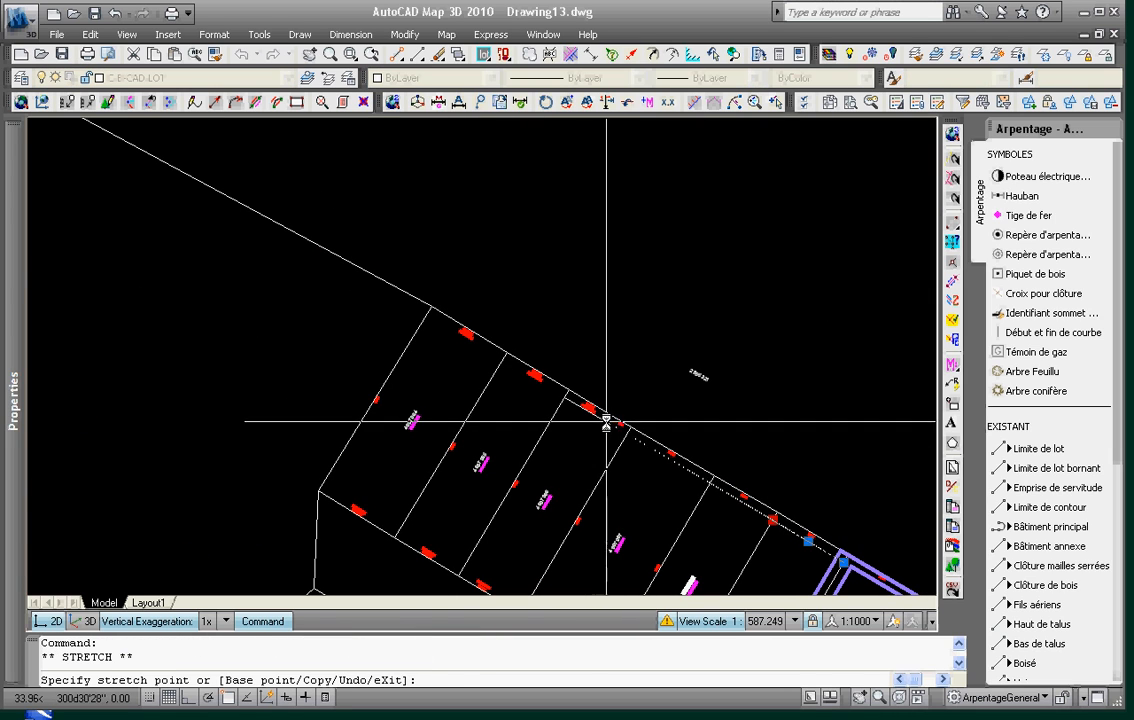
{"action": "type", "text": "end"}
{"action": "key", "text": "Return"}
{"action": "left_click", "coordinate": [664, 419]}
{"action": "key", "text": "Escape"}
{"action": "key", "text": "Escape"}
Extend the offset arc to the outer side boundary of lot 4 607 064
{"action": "type", "text": "ex"}
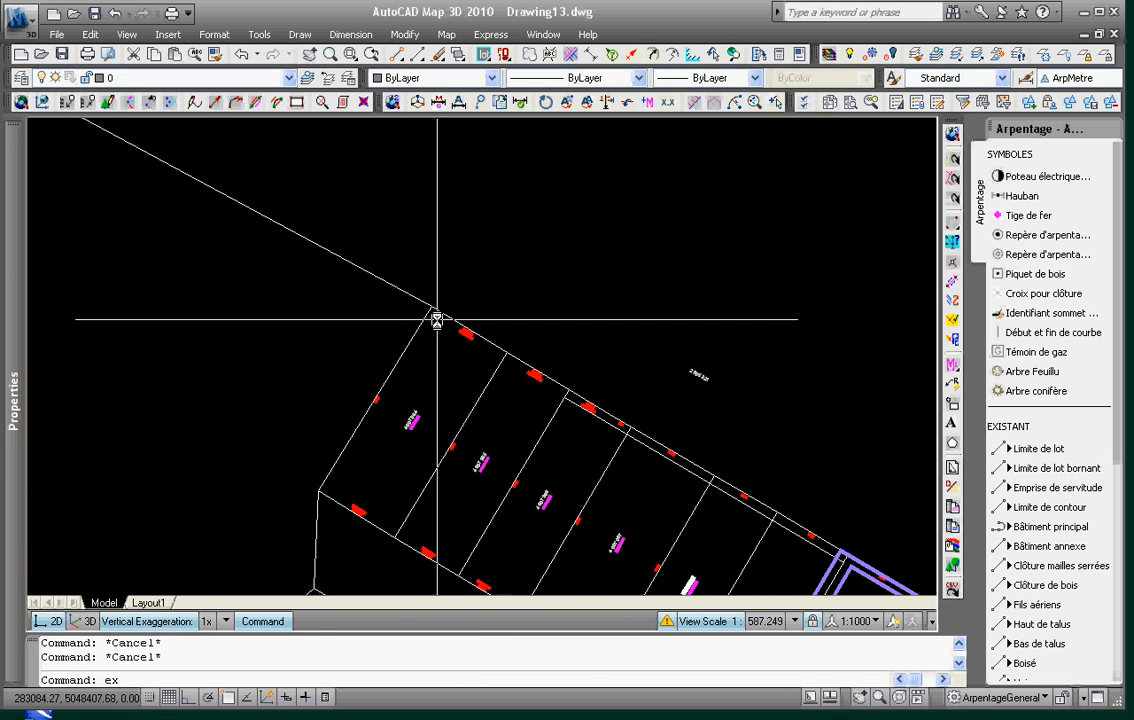
{"action": "key", "text": "Return"}
{"action": "left_click", "coordinate": [427, 316]}
{"action": "key", "text": "Return"}
{"action": "left_click", "coordinate": [569, 405]}
{"action": "key", "text": "Escape"}
{"action": "key", "text": "Escape"}
Trim the part of the straight offset line that runs beyond the purple easement line at lot 4 607 069
{"action": "mouse_move", "coordinate": [635, 457]}
{"action": "middle_mouse_down"}
{"action": "mouse_move", "coordinate": [476, 321]}
{"action": "mouse_move", "coordinate": [645, 456]}
{"action": "middle_mouse_up"}
{"action": "scroll", "coordinate": [420, 223], "scroll_direction": "up", "scroll_amount": 2}
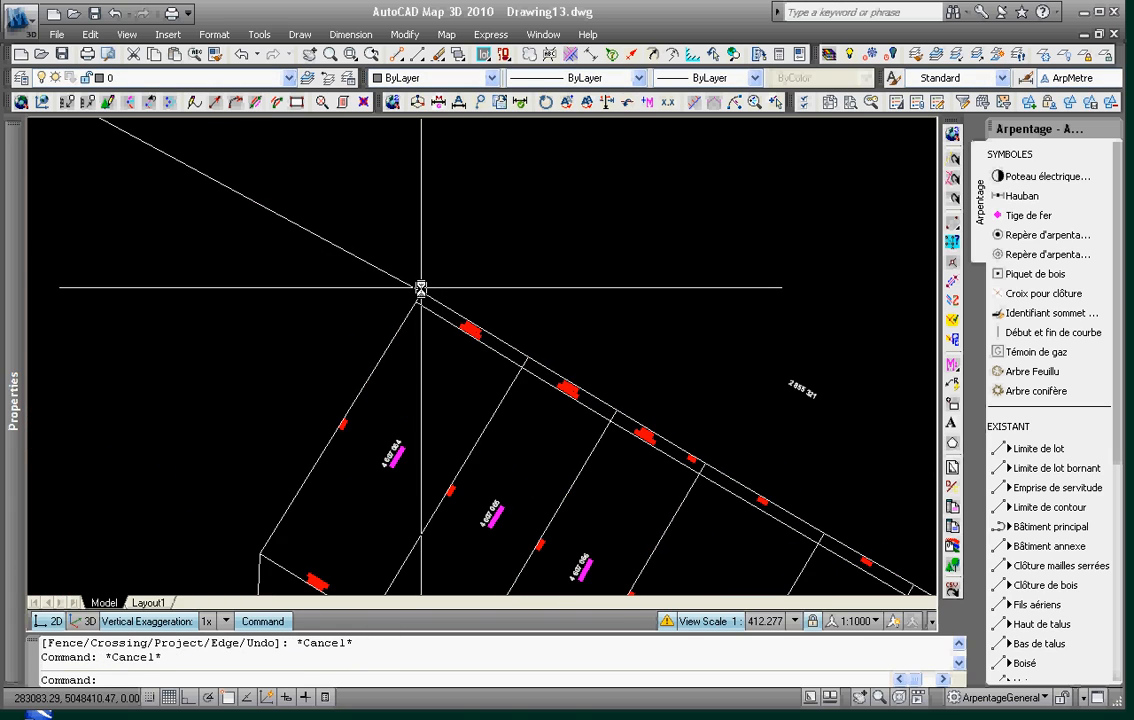
{"action": "mouse_move", "coordinate": [420, 223]}
{"action": "middle_mouse_down"}
{"action": "mouse_move", "coordinate": [413, 319]}
{"action": "mouse_move", "coordinate": [629, 415]}
{"action": "middle_mouse_up"}
{"action": "scroll", "coordinate": [539, 385], "scroll_direction": "up", "scroll_amount": 10}
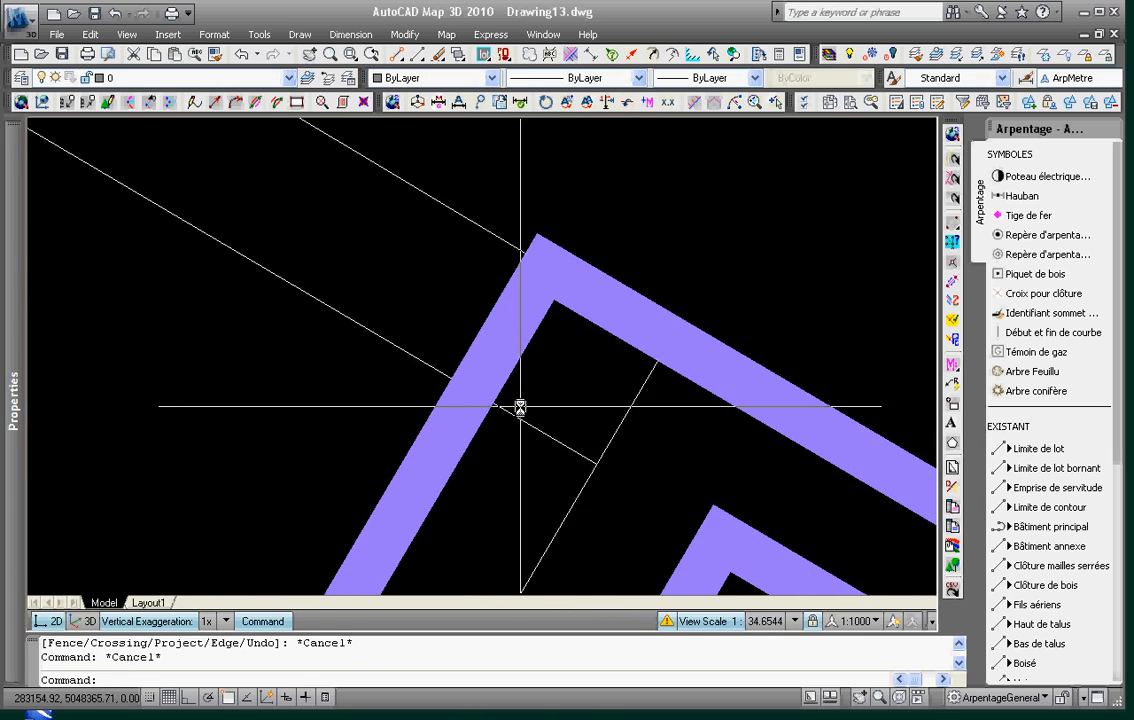
{"action": "key", "text": "Escape"}
{"action": "type", "text": "tr"}
{"action": "key", "text": "Return"}
{"action": "left_click", "coordinate": [530, 427]}
{"action": "key", "text": "Return"}
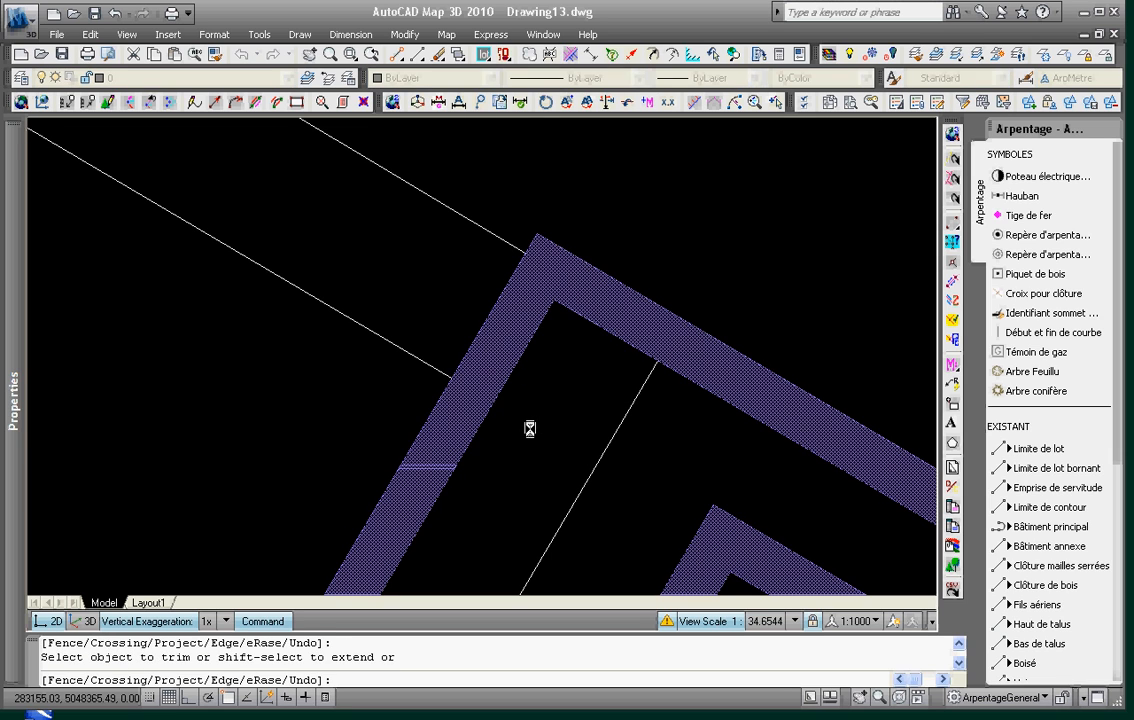
{"action": "key", "text": "Escape"}
{"action": "key", "text": "Escape"}
Draw a closing line from the trimmed end of the offset line to the purple easement line's corner on the rear boundary
{"action": "type", "text": "l"}
{"action": "key", "text": "Return"}
{"action": "type", "text": "end of"}
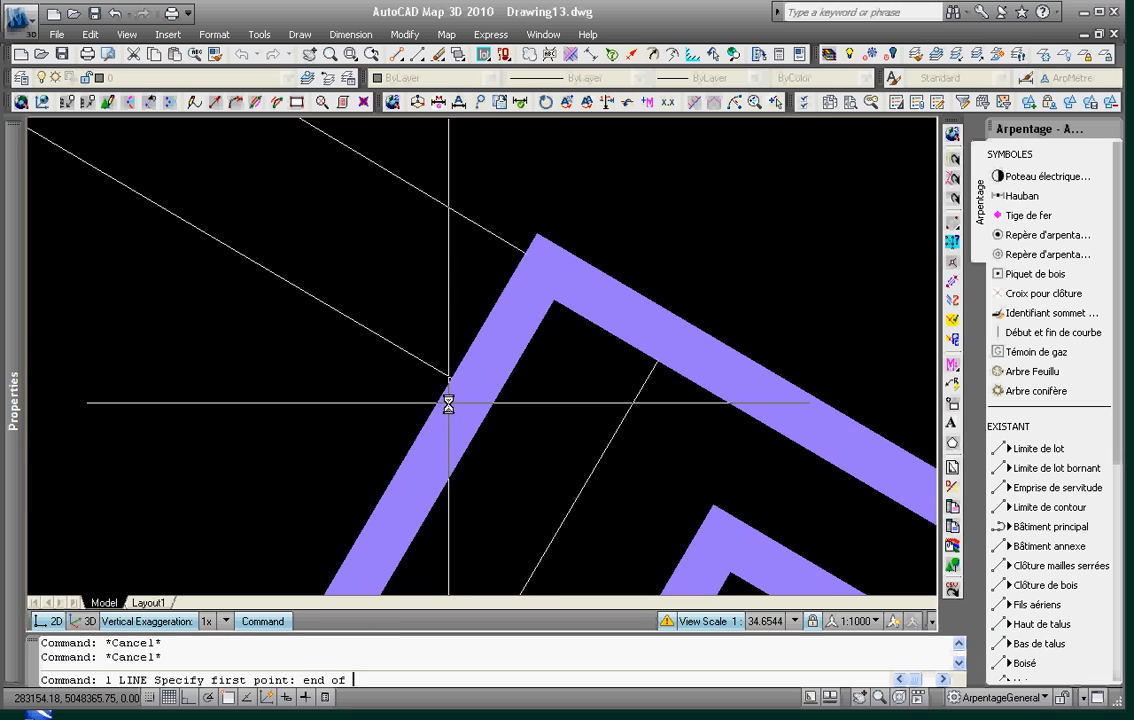
{"action": "left_click", "coordinate": [380, 334]}
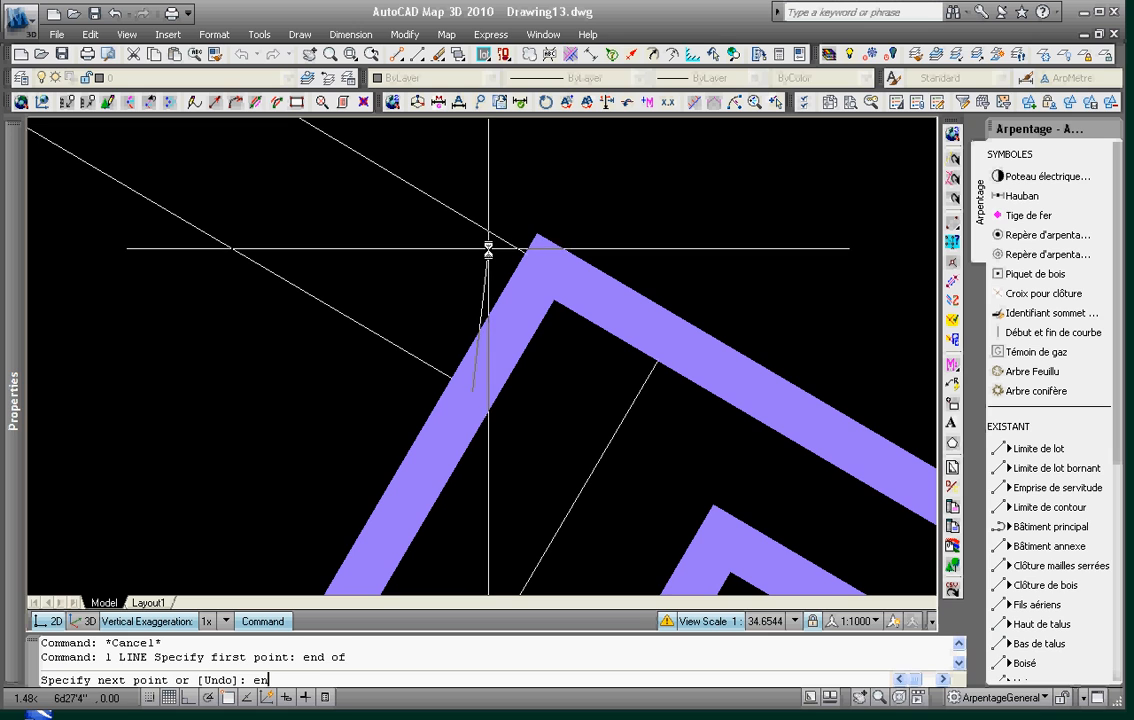
{"action": "type", "text": "en"}
{"action": "key", "text": "Return"}
{"action": "left_click", "coordinate": [545, 250]}
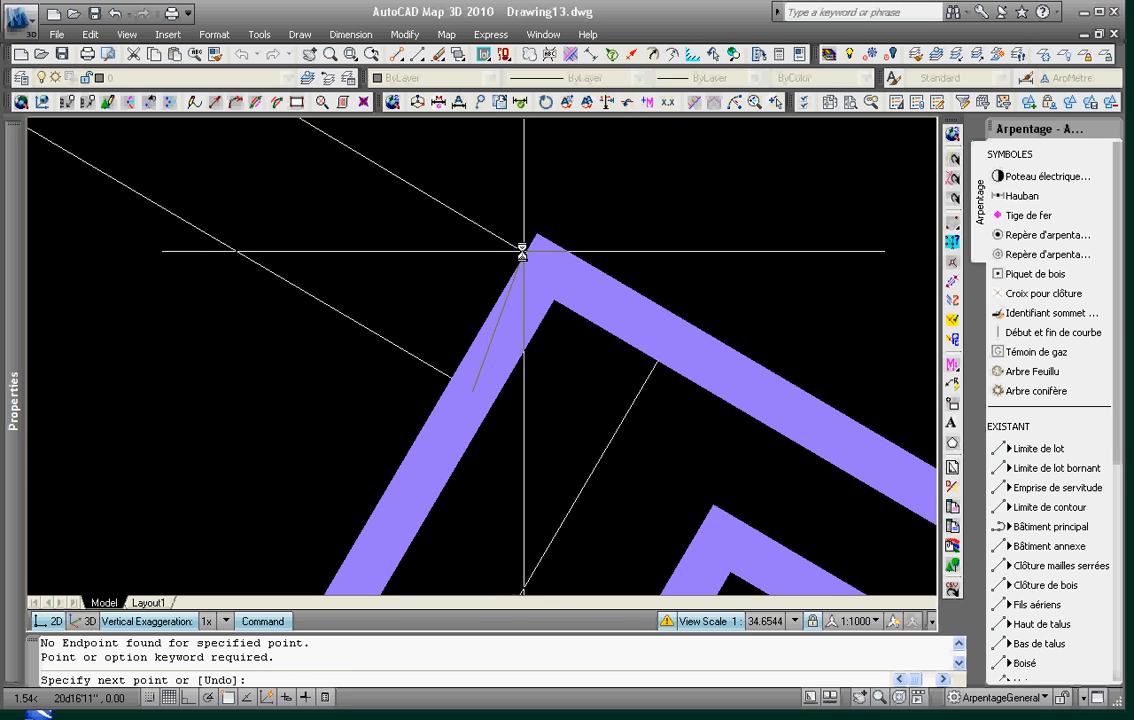
{"action": "key", "text": "Return"}
{"action": "left_click", "coordinate": [545, 250]}
{"action": "key", "text": "Escape"}
{"action": "key", "text": "Escape"}
Erase the thick purple easement polyline beside lot 4 607 069
{"action": "scroll", "coordinate": [630, 320], "scroll_direction": "down", "scroll_amount": 12}
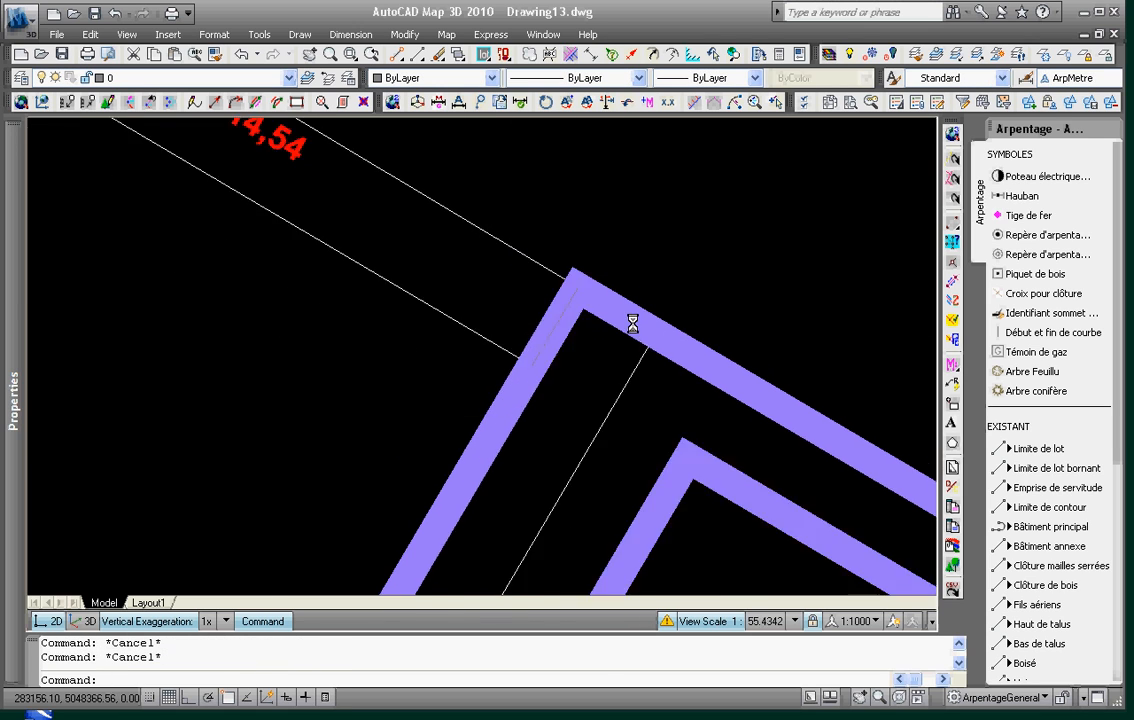
{"action": "type", "text": "e"}
{"action": "key", "text": "Return"}
{"action": "left_click", "coordinate": [625, 344]}
{"action": "key", "text": "Return"}
{"action": "key", "text": "Escape"}
Match the properties of the short closing line to those of the straight offset line
{"action": "scroll", "coordinate": [620, 320], "scroll_direction": "up", "scroll_amount": 10}
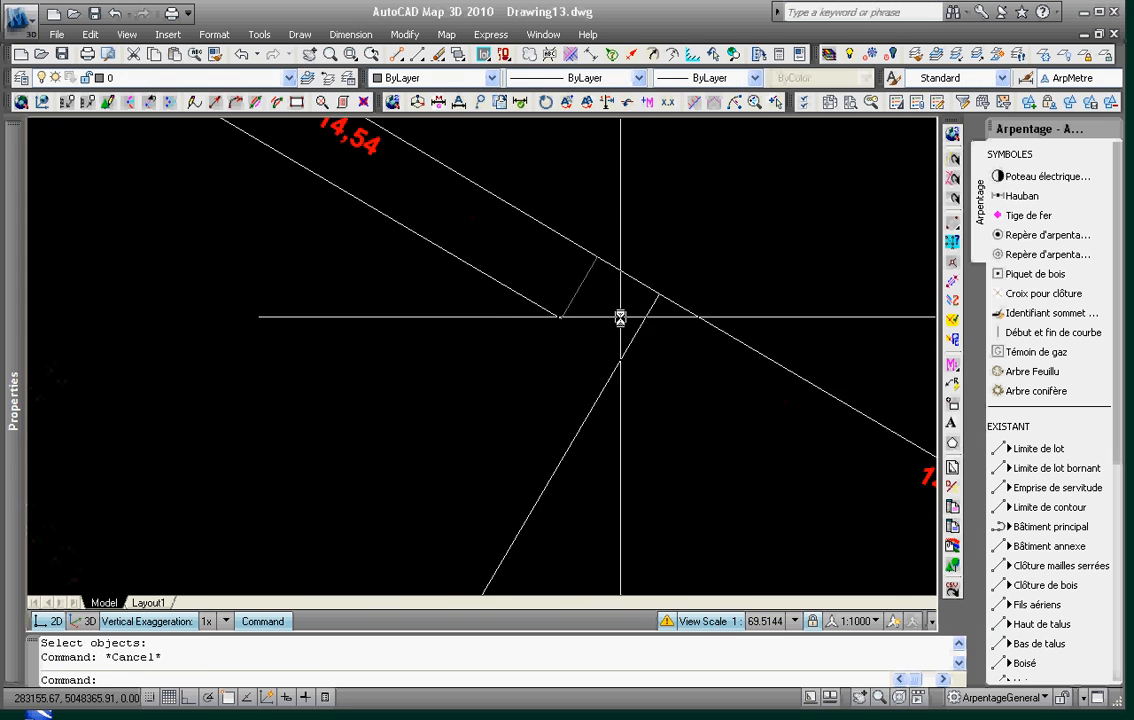
{"action": "key", "text": "Escape"}
{"action": "left_click", "coordinate": [216, 55]}
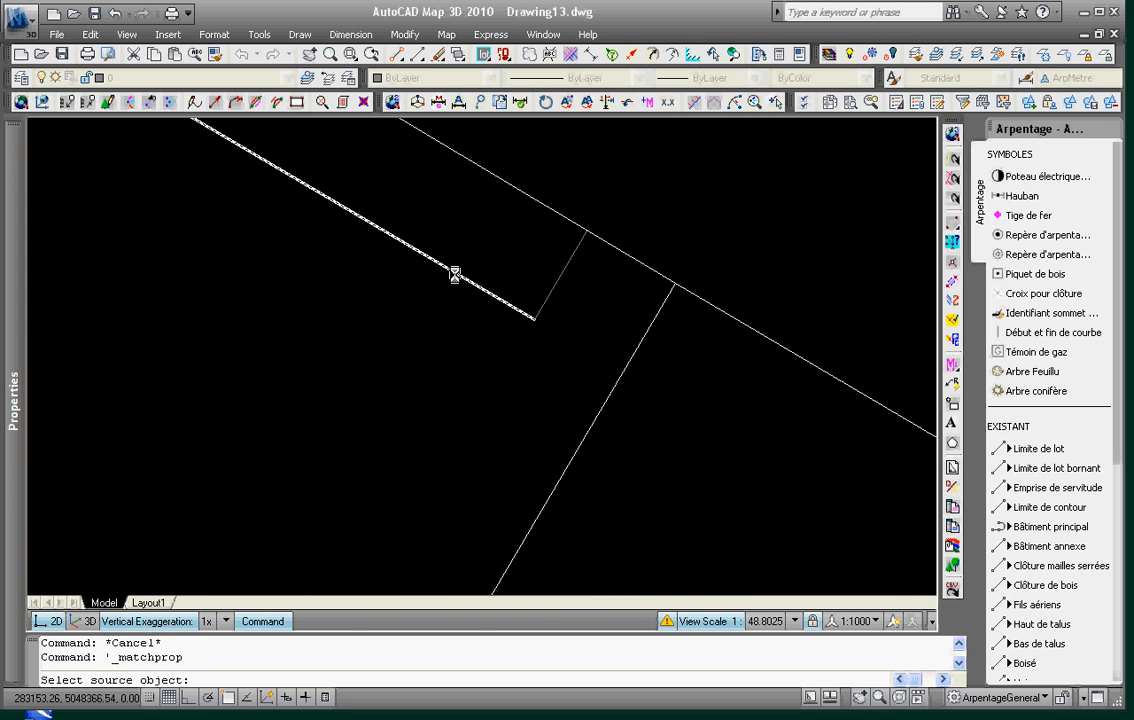
{"action": "left_click", "coordinate": [455, 274]}
{"action": "left_click", "coordinate": [563, 275]}
{"action": "key", "text": "Return"}
{"action": "key", "text": "Escape"}
Switch from model space to Layout1
{"action": "scroll", "coordinate": [604, 286], "scroll_direction": "down", "scroll_amount": 6}
{"action": "middle_click_drag", "start_coordinate": [441, 268], "coordinate": [613, 391]}
{"action": "scroll", "coordinate": [614, 392], "scroll_direction": "down", "scroll_amount": 2}
{"action": "middle_click_drag", "start_coordinate": [413, 299], "coordinate": [445, 327]}
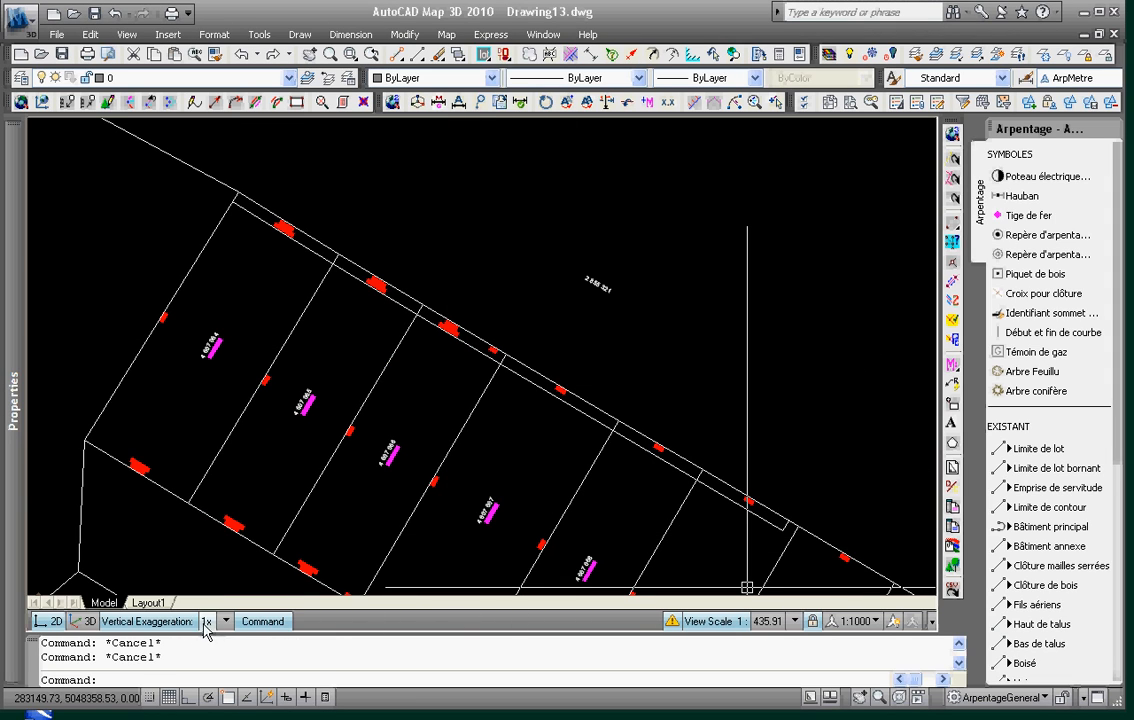
{"action": "left_click", "coordinate": [140, 603]}
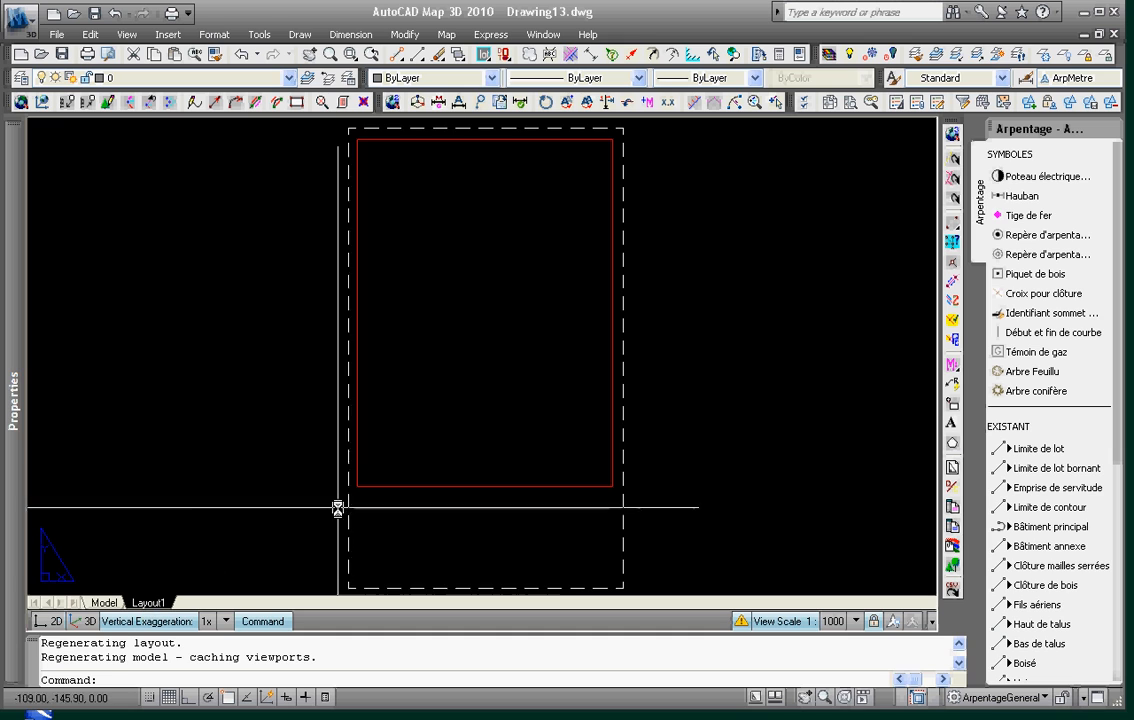
Insert the PLAN ACCOMPAGNANT LA DESCRIPTION TECHNIQUE title block in the layout and switch its dynamic frame to the wider sheet format
{"action": "left_click", "coordinate": [505, 57]}
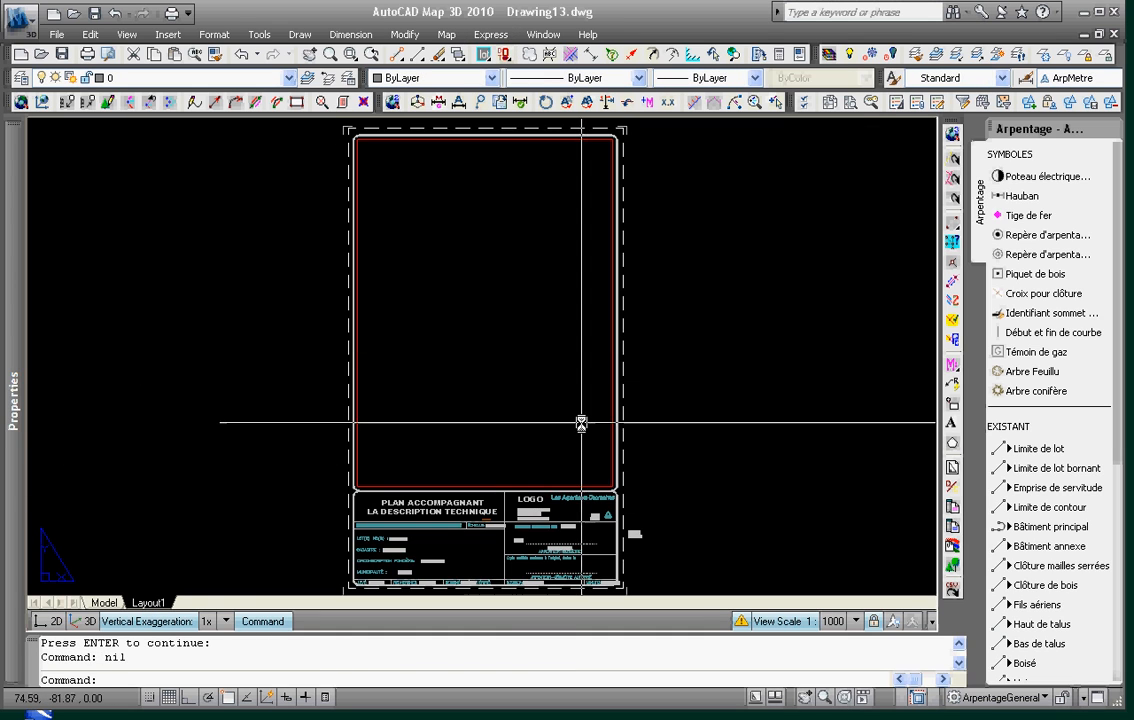
{"action": "middle_click_drag", "start_coordinate": [567, 438], "coordinate": [656, 422]}
{"action": "scroll", "coordinate": [645, 462], "scroll_direction": "down", "scroll_amount": 2}
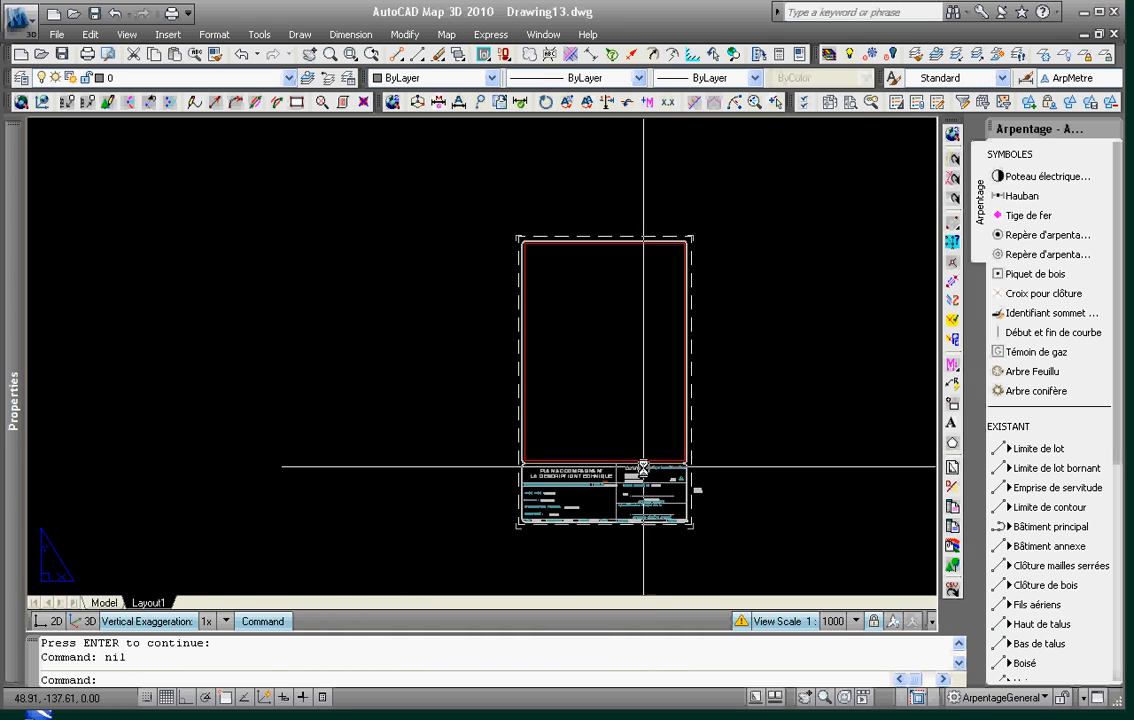
{"action": "double_click", "coordinate": [628, 485]}
{"action": "left_click", "coordinate": [693, 512]}
{"action": "left_click", "coordinate": [714, 530]}
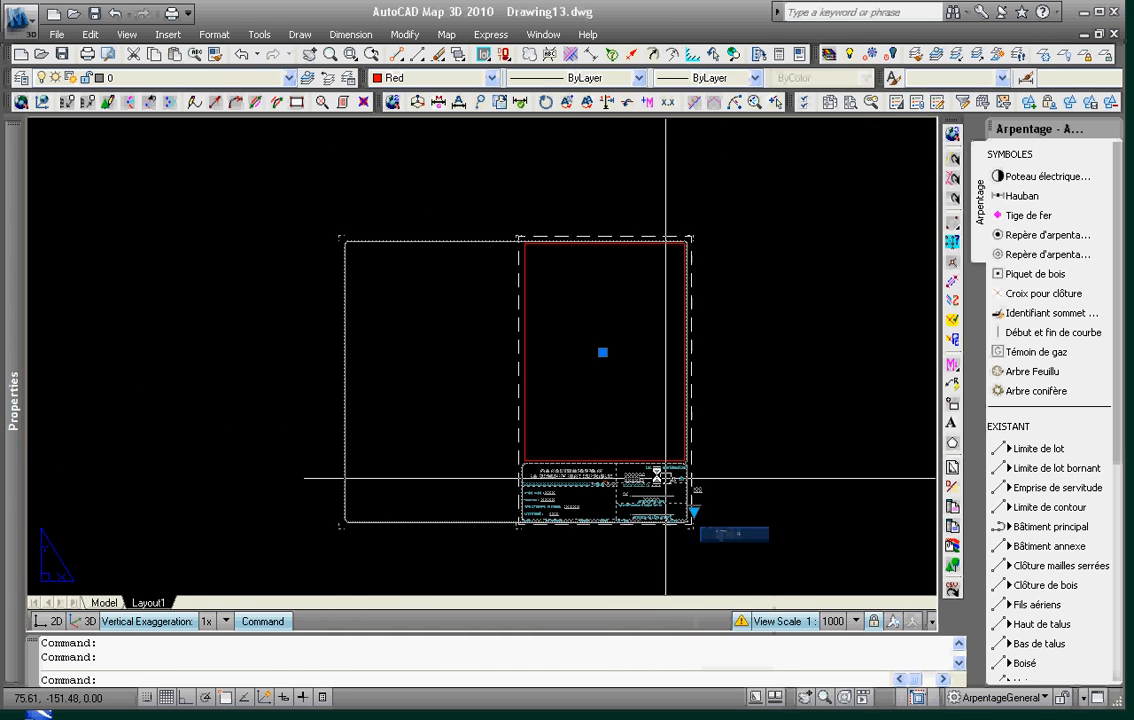
{"action": "key", "text": "Escape"}
Stretch the viewport's lower-left corner to the lower-left corner of the enlarged sheet frame
{"action": "left_click", "coordinate": [521, 456]}
{"action": "left_click", "coordinate": [524, 460]}
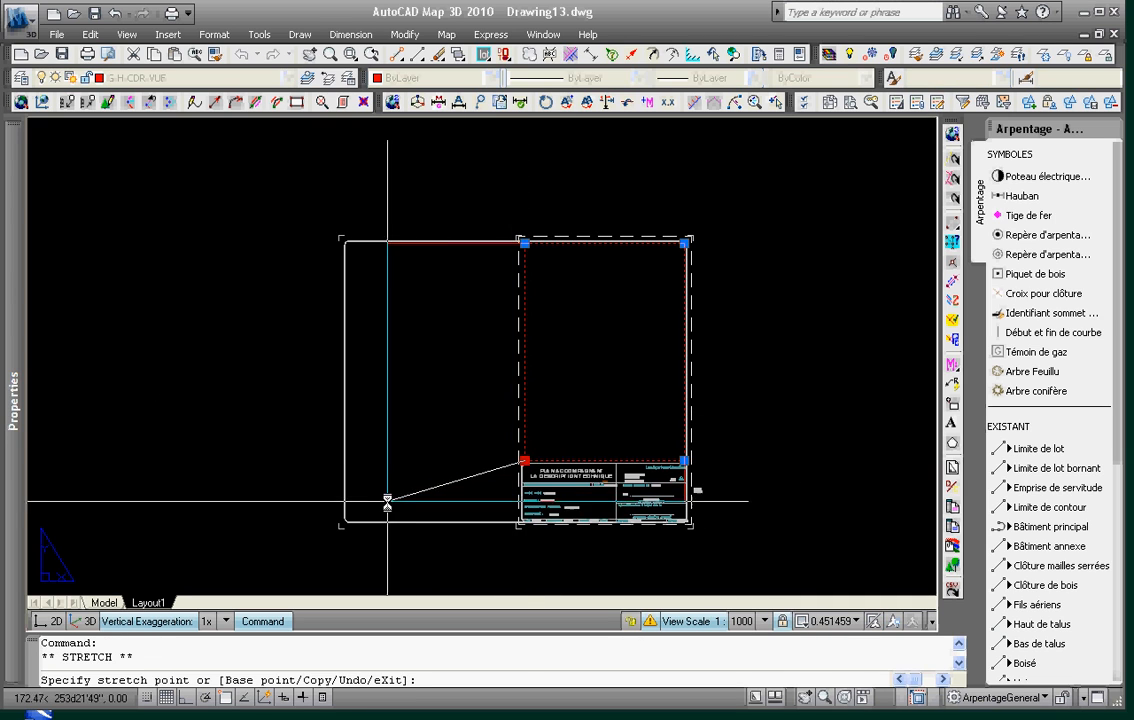
{"action": "left_click", "coordinate": [348, 517]}
{"action": "key", "text": "Escape"}
Activate the viewport, display the whole drawing, and align the UCS with the rear lot boundary line using the entity option
{"action": "double_click", "coordinate": [561, 375]}
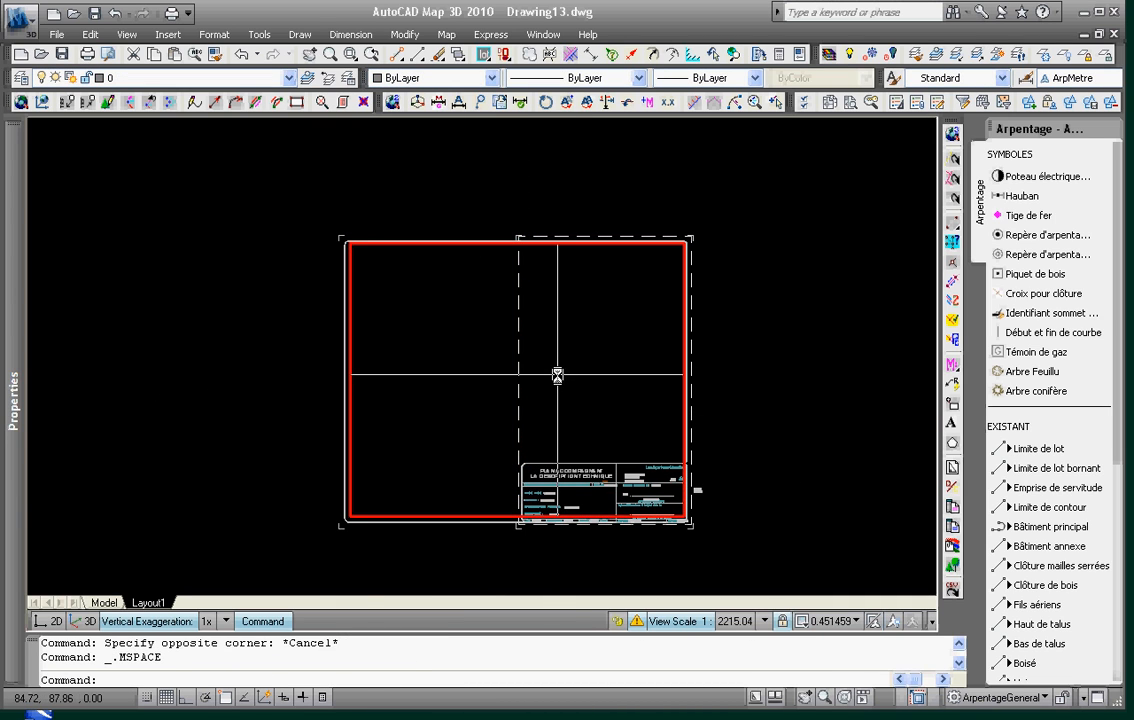
{"action": "middle_click", "coordinate": [557, 375]}
{"action": "middle_click", "coordinate": [557, 375]}
{"action": "type", "text": "ucs"}
{"action": "key", "text": "Return"}
{"action": "type", "text": "e"}
{"action": "key", "text": "Return"}
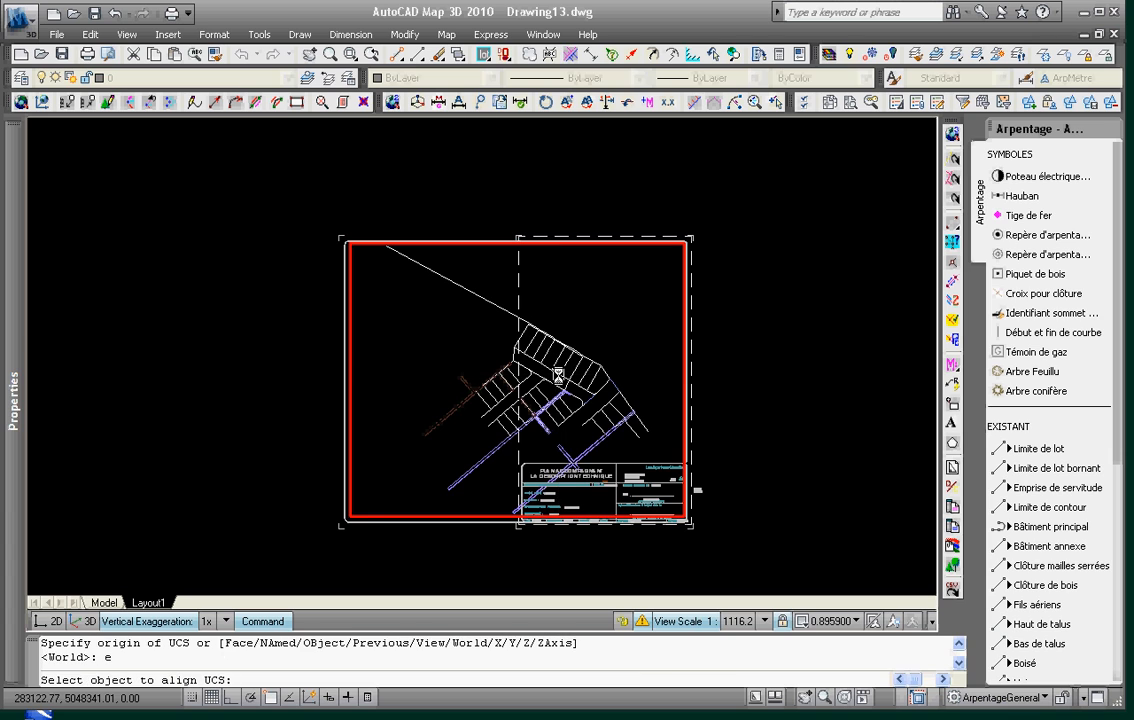
{"action": "scroll", "coordinate": [560, 350], "scroll_direction": "up", "scroll_amount": 5}
{"action": "left_click", "coordinate": [516, 303]}
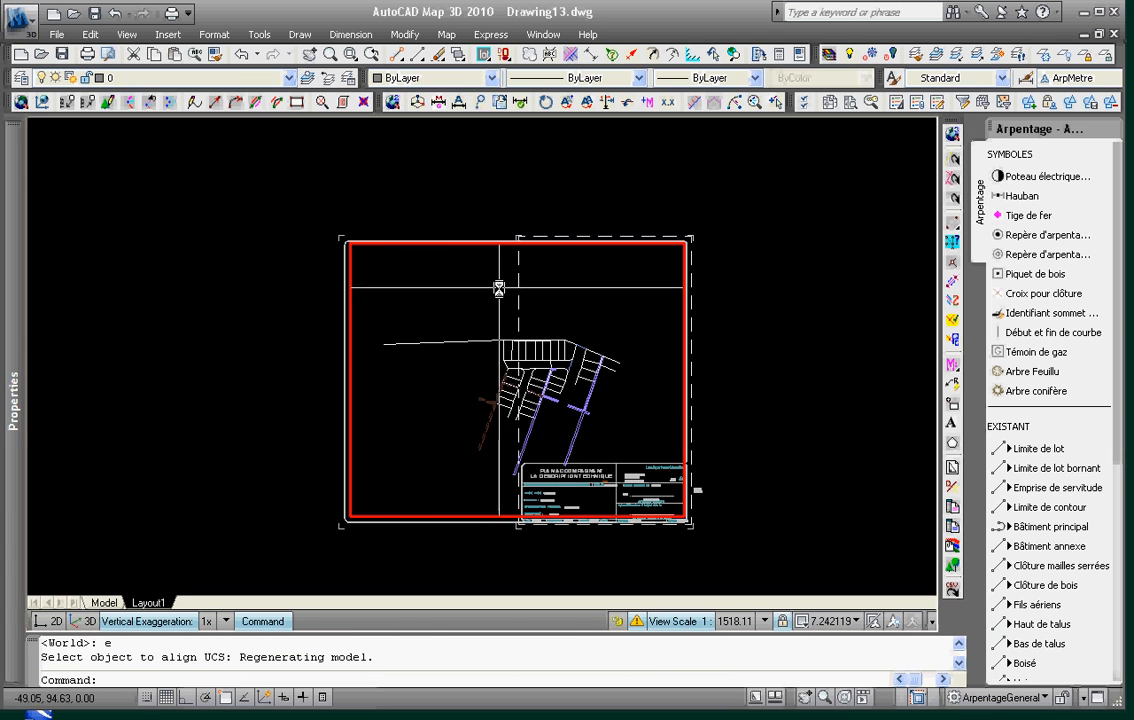
Set the viewport scale to 1:250, frame the rear row of lots in it, and return to paper space
{"action": "left_click", "coordinate": [838, 622]}
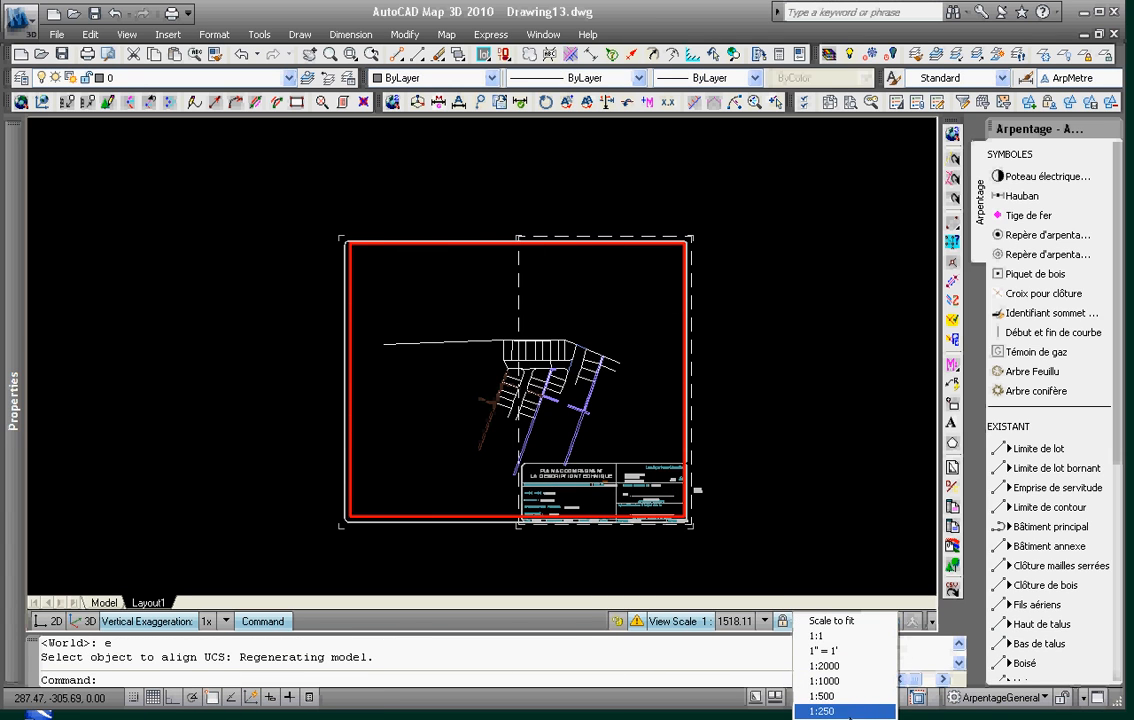
{"action": "left_click", "coordinate": [822, 696]}
{"action": "middle_click_drag", "start_coordinate": [633, 325], "coordinate": [604, 369]}
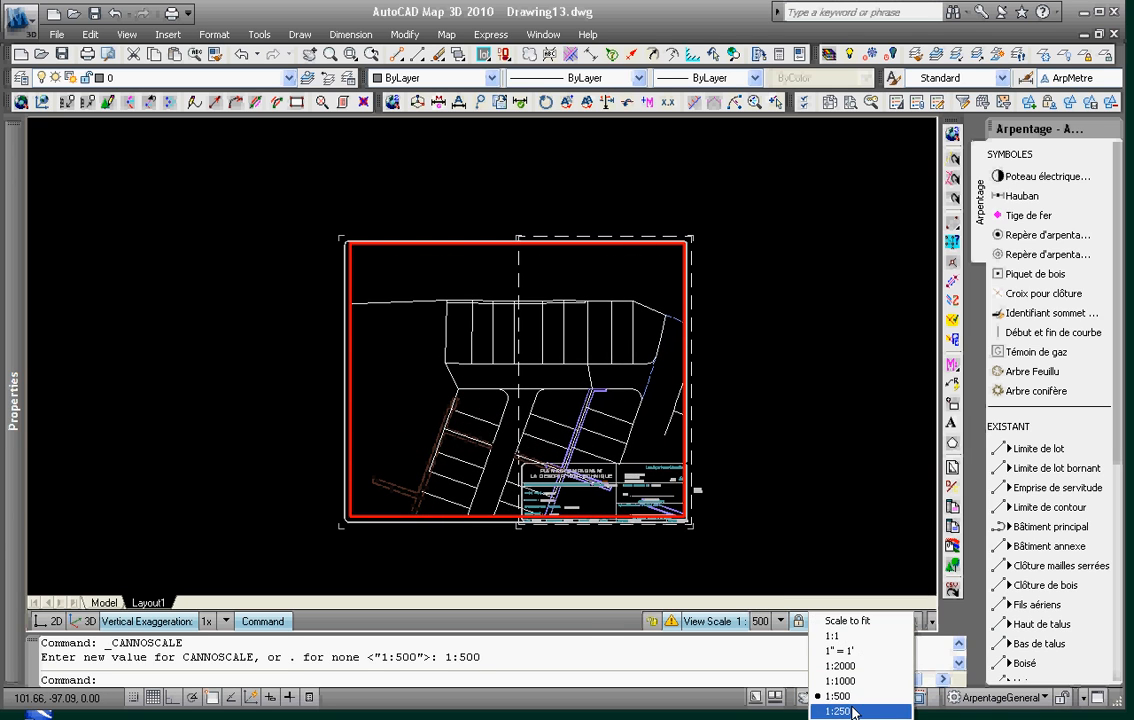
{"action": "left_click", "coordinate": [838, 711]}
{"action": "middle_click_drag", "start_coordinate": [551, 425], "coordinate": [572, 435]}
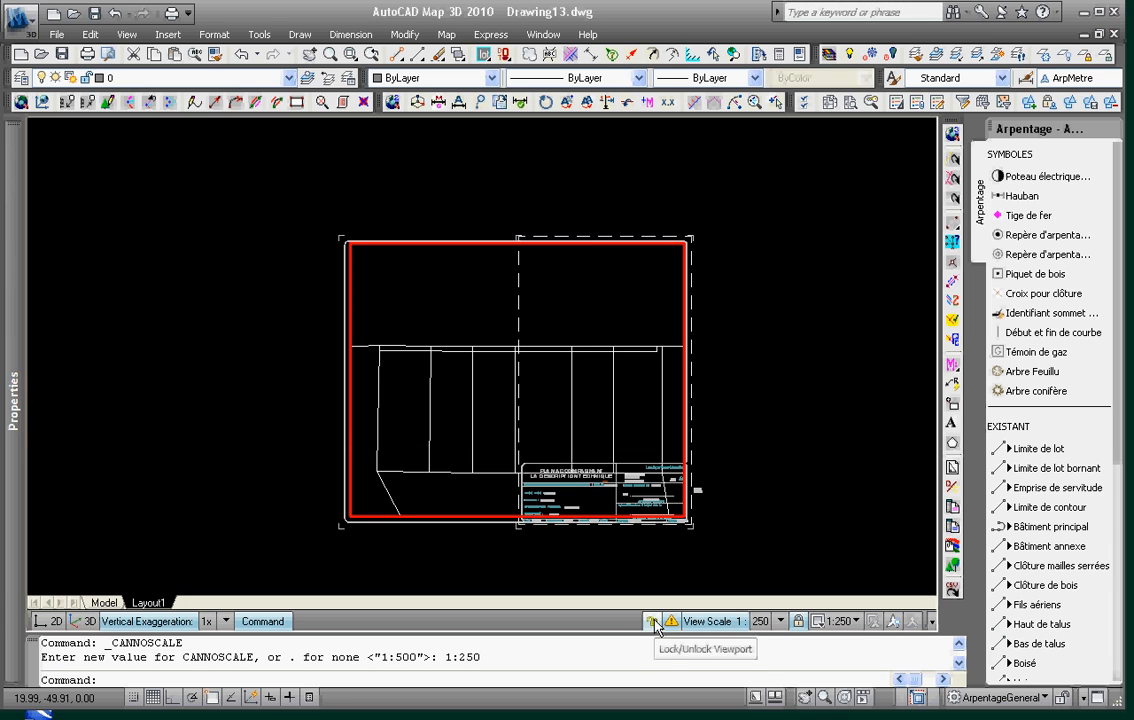
{"action": "double_click", "coordinate": [748, 500]}
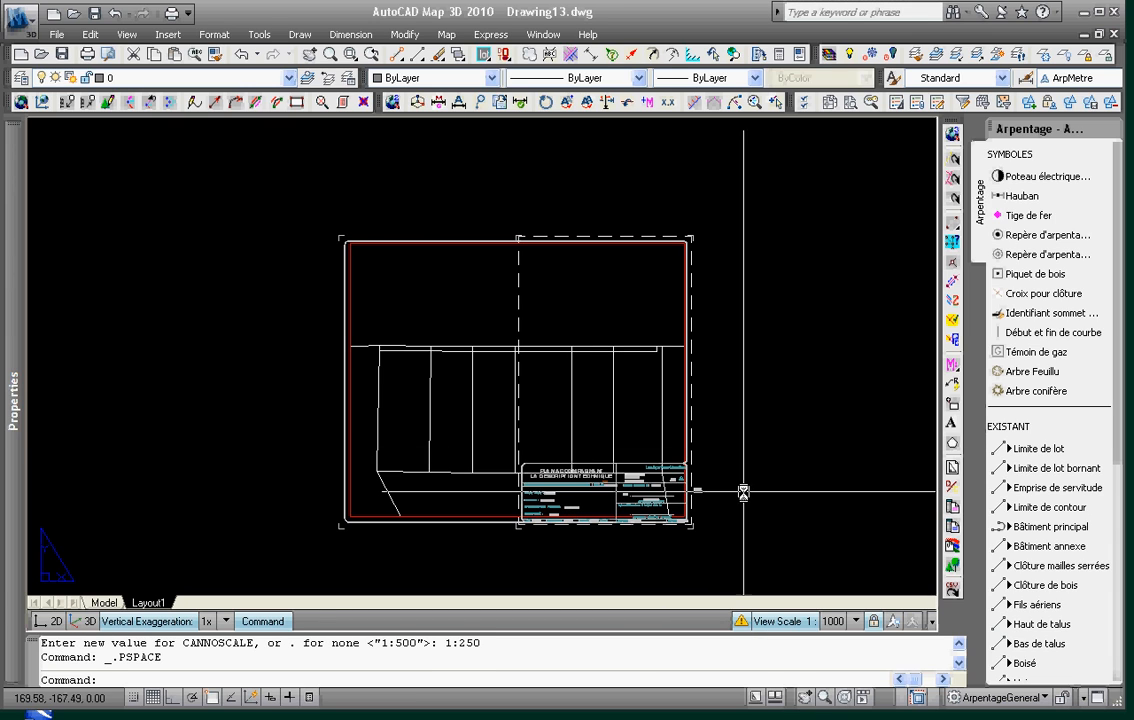
Explode the title block inserted in the layout
{"action": "type", "text": "ep"}
{"action": "key", "text": "Return"}
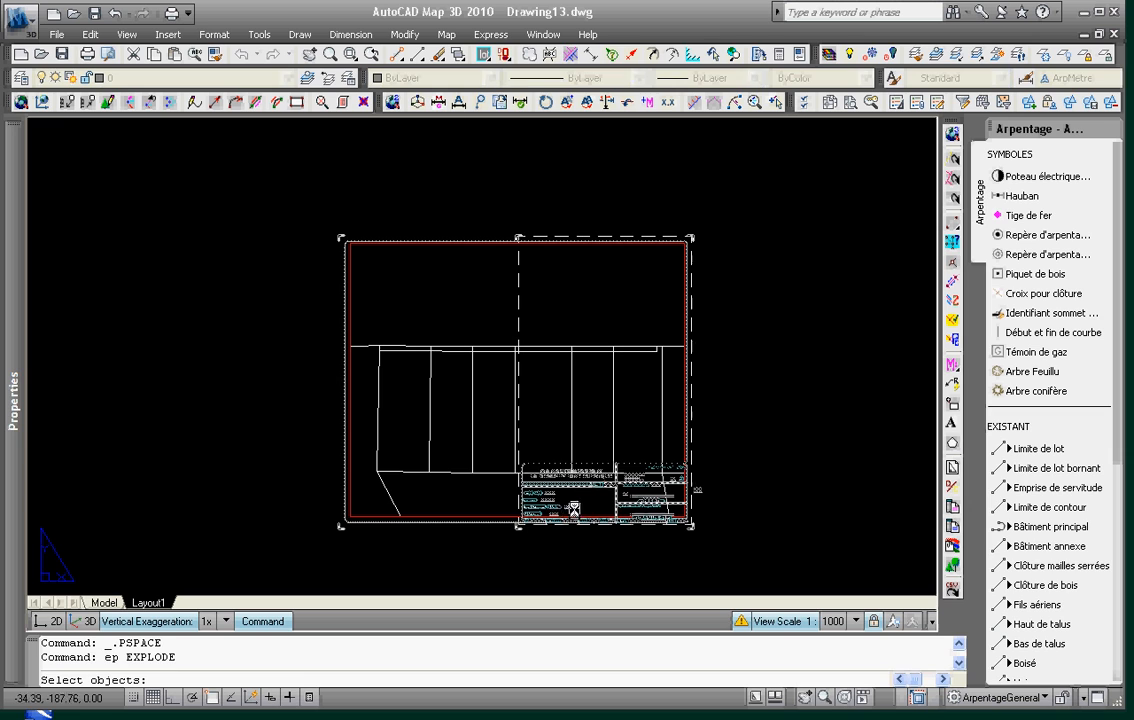
{"action": "key", "text": "Return"}
{"action": "middle_click", "coordinate": [552, 495]}
{"action": "middle_click", "coordinate": [552, 495]}
{"action": "key", "text": "Escape"}
{"action": "scroll", "coordinate": [638, 503], "scroll_direction": "down", "scroll_amount": 3}
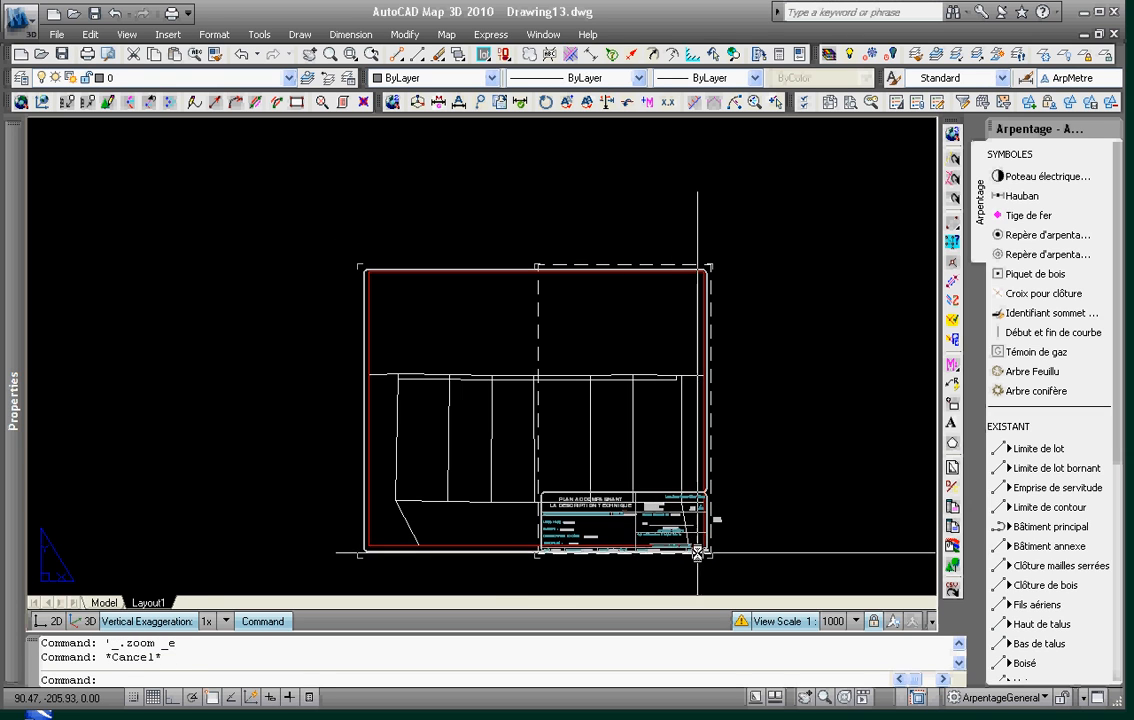
Stretch the viewport's lower-right corner upward so that its bottom edge sits above the title block
{"action": "left_click", "coordinate": [698, 543]}
{"action": "left_click", "coordinate": [700, 545]}
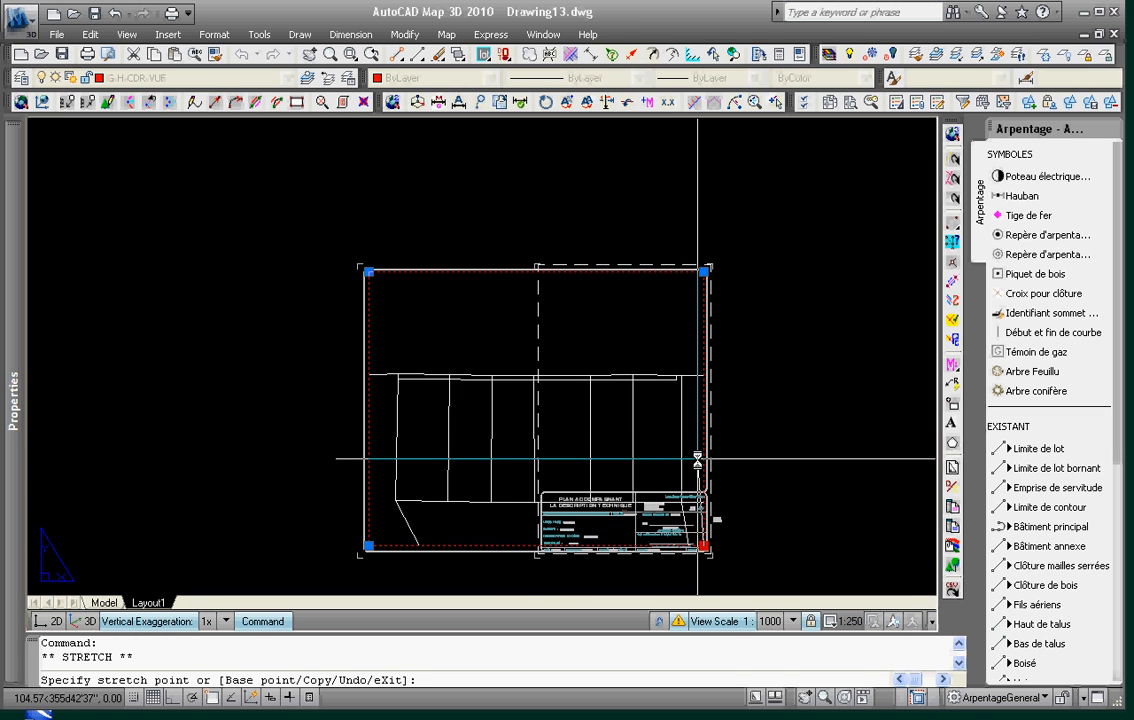
{"action": "key", "text": "Escape"}
{"action": "key", "text": "Escape"}
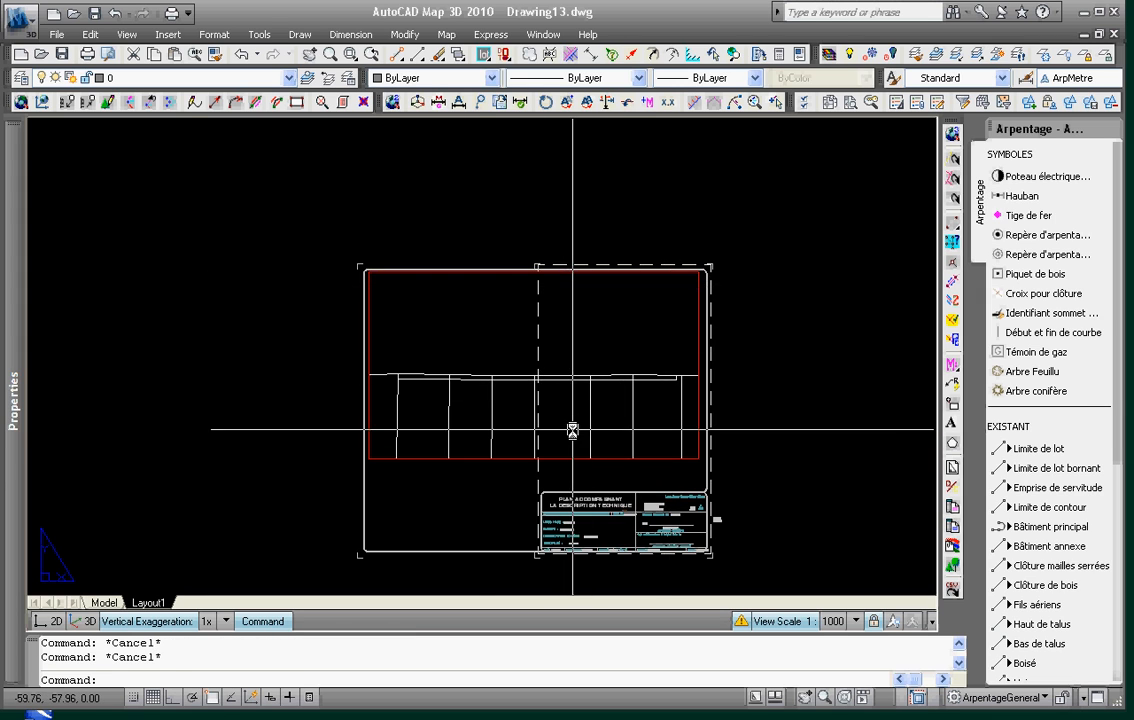
{"action": "middle_click", "coordinate": [572, 430]}
{"action": "middle_click", "coordinate": [572, 430]}
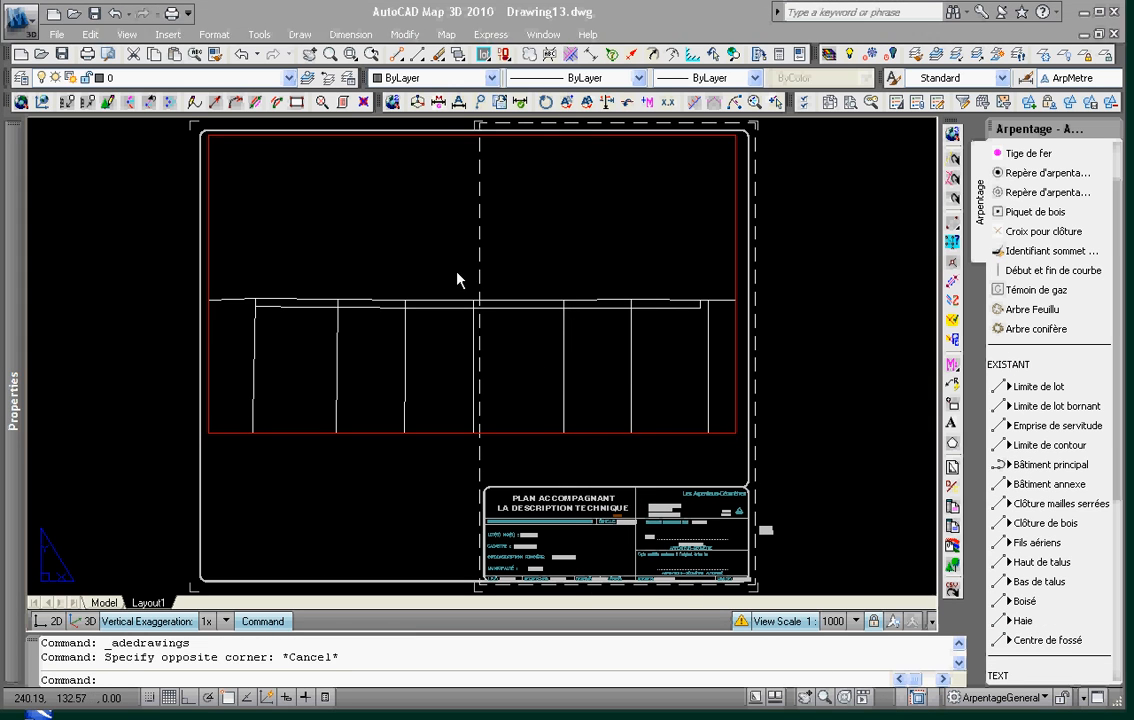
Return to model space and set the annotation scale to 1:250
{"action": "left_click", "coordinate": [104, 603]}
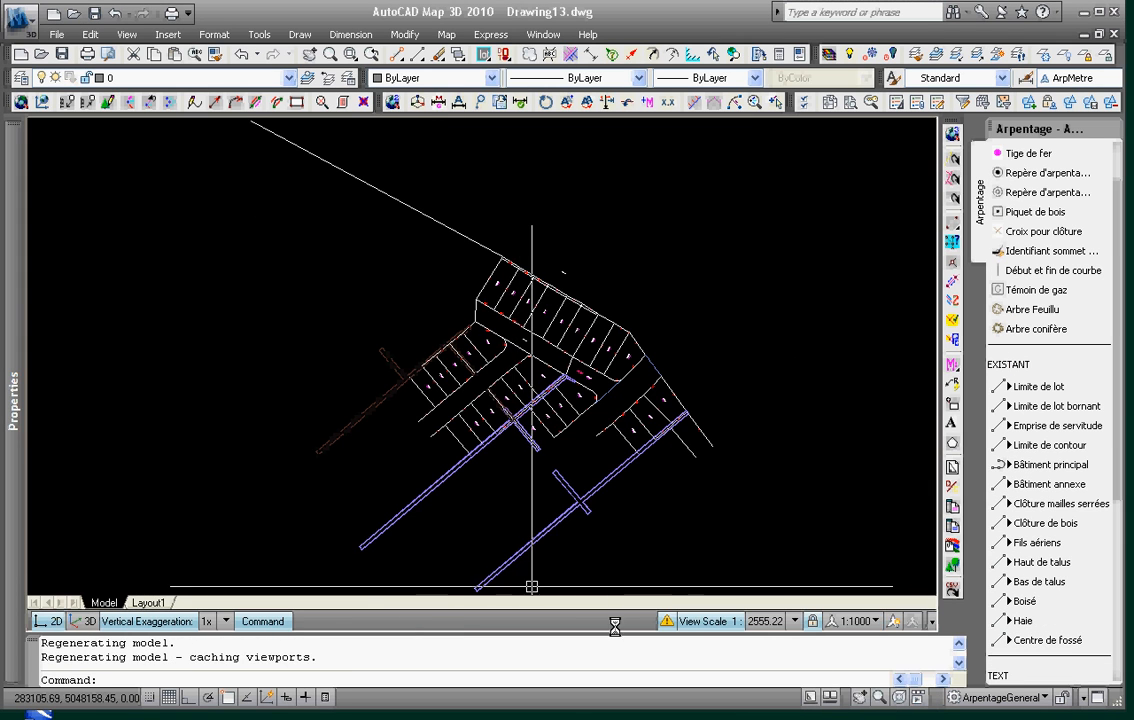
{"action": "left_click", "coordinate": [859, 622]}
{"action": "left_click", "coordinate": [864, 697]}
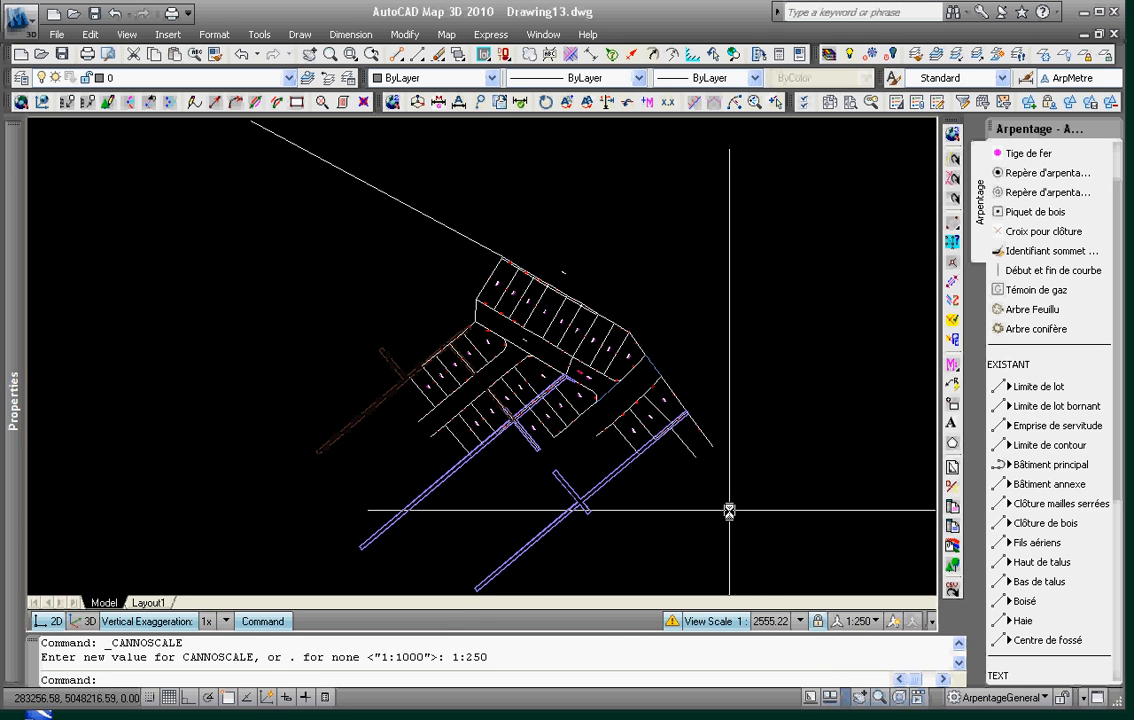
{"action": "left_click", "coordinate": [678, 466]}
{"action": "key", "text": "Escape"}
{"action": "key", "text": "Escape"}
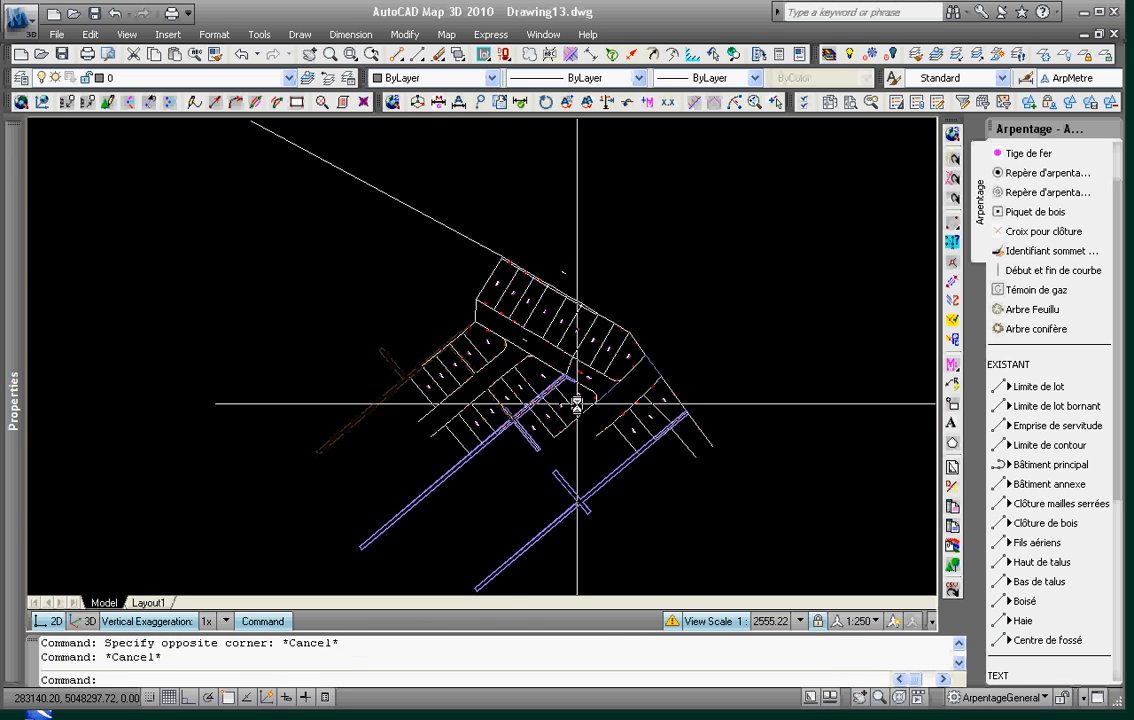
Erase the lots, labels and easement lines surrounding the six rear-row lots, selecting them with a window polygon
{"action": "scroll", "coordinate": [570, 329], "scroll_direction": "up", "scroll_amount": 3}
{"action": "scroll", "coordinate": [570, 329], "scroll_direction": "up", "scroll_amount": 2}
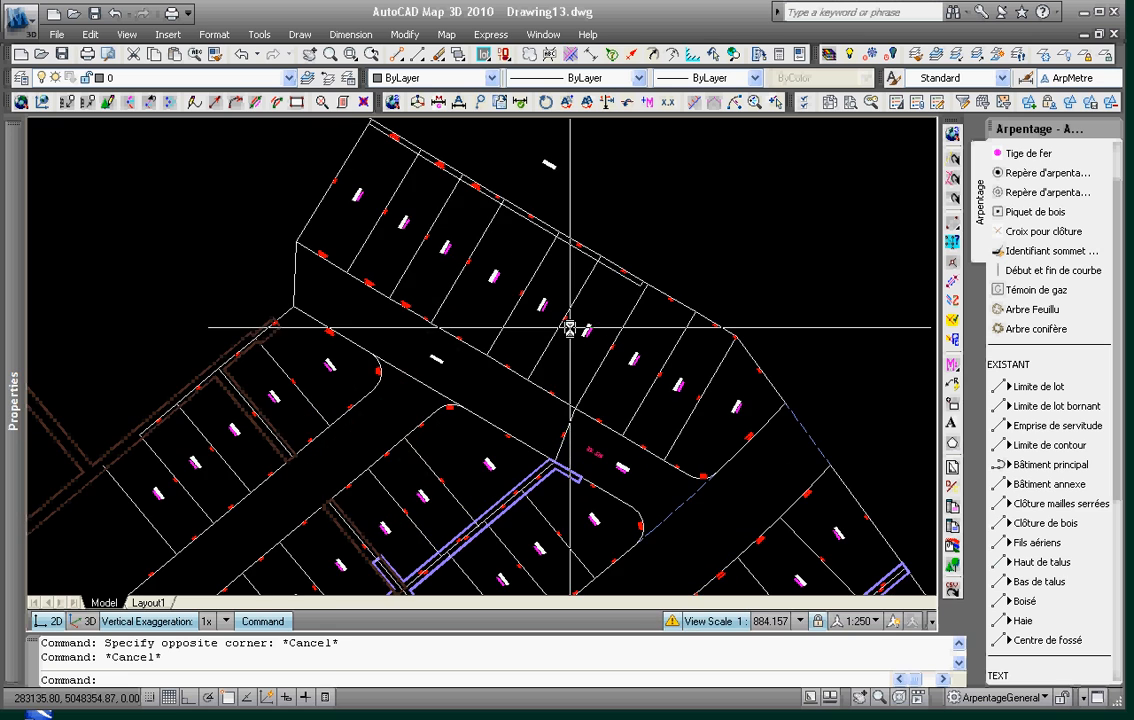
{"action": "scroll", "coordinate": [570, 329], "scroll_direction": "down", "scroll_amount": 3}
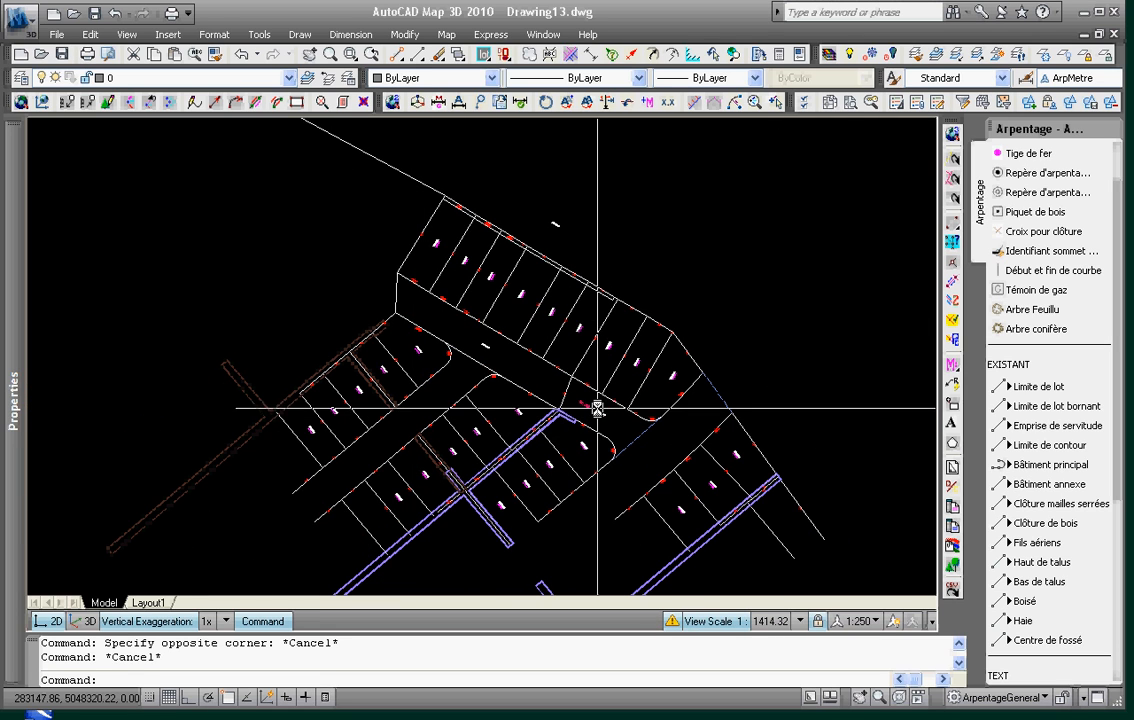
{"action": "type", "text": "e"}
{"action": "key", "text": "Return"}
{"action": "type", "text": "wp"}
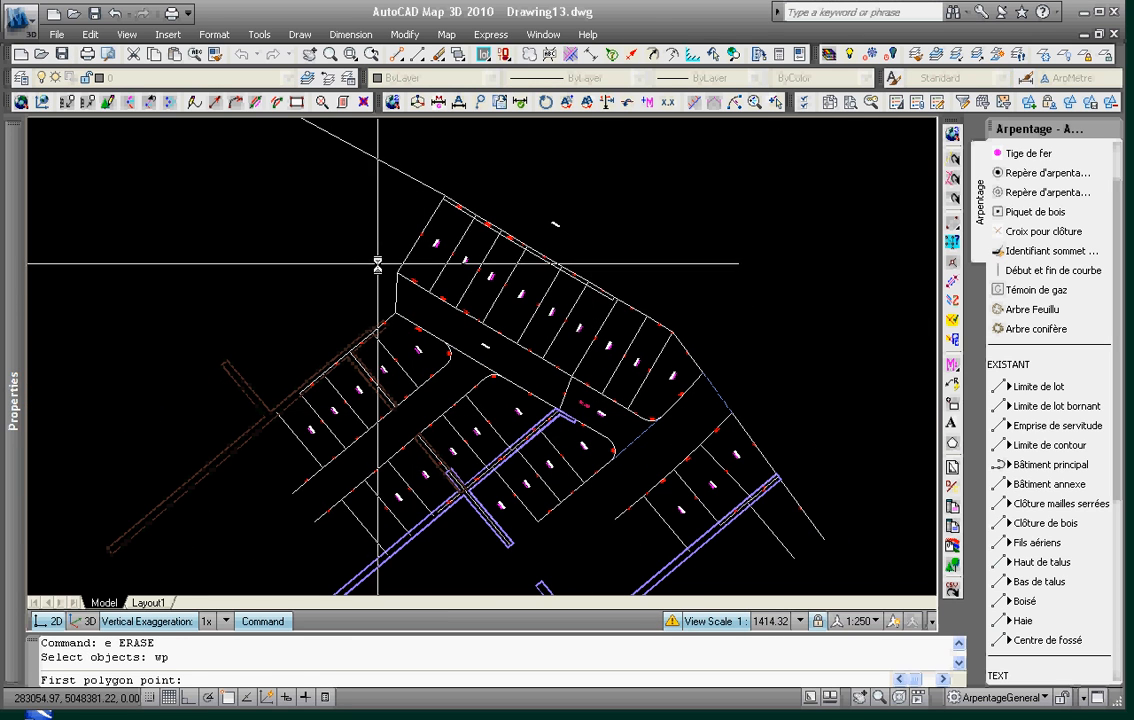
{"action": "left_click", "coordinate": [373, 268]}
{"action": "left_click", "coordinate": [572, 386]}
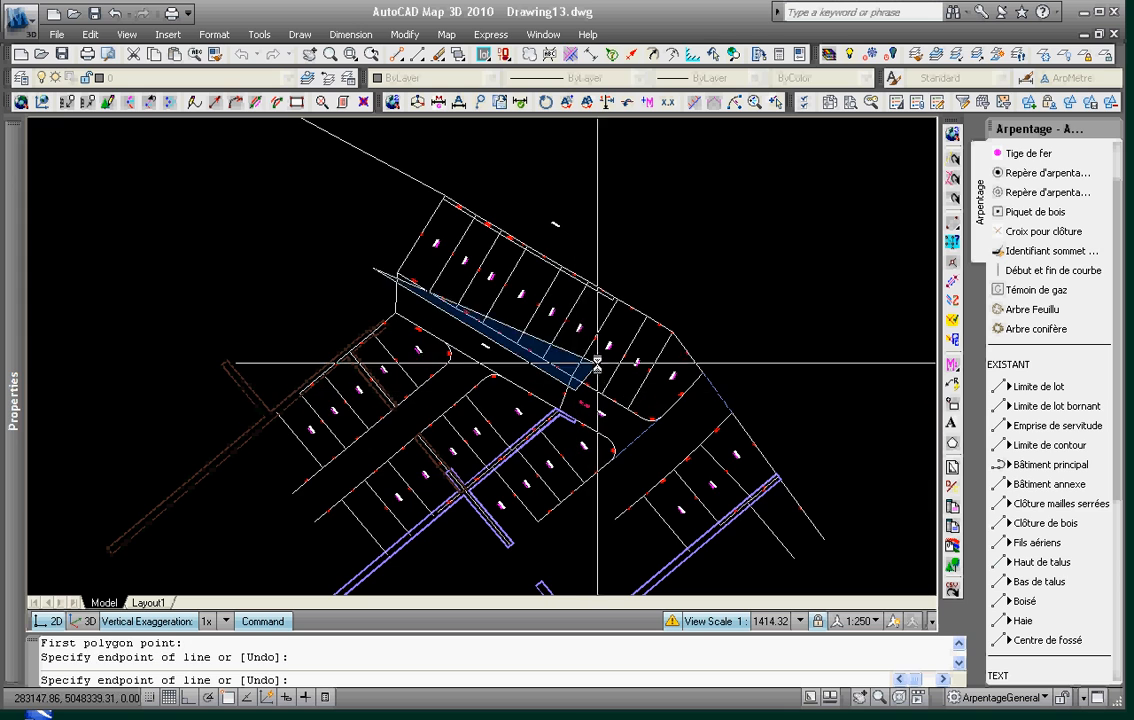
{"action": "left_click", "coordinate": [635, 270]}
{"action": "left_click", "coordinate": [785, 405]}
{"action": "scroll", "coordinate": [781, 485], "scroll_direction": "down", "scroll_amount": 4}
{"action": "middle_click_drag", "start_coordinate": [781, 485], "coordinate": [774, 387]}
{"action": "left_click", "coordinate": [830, 431]}
{"action": "left_click", "coordinate": [638, 562]}
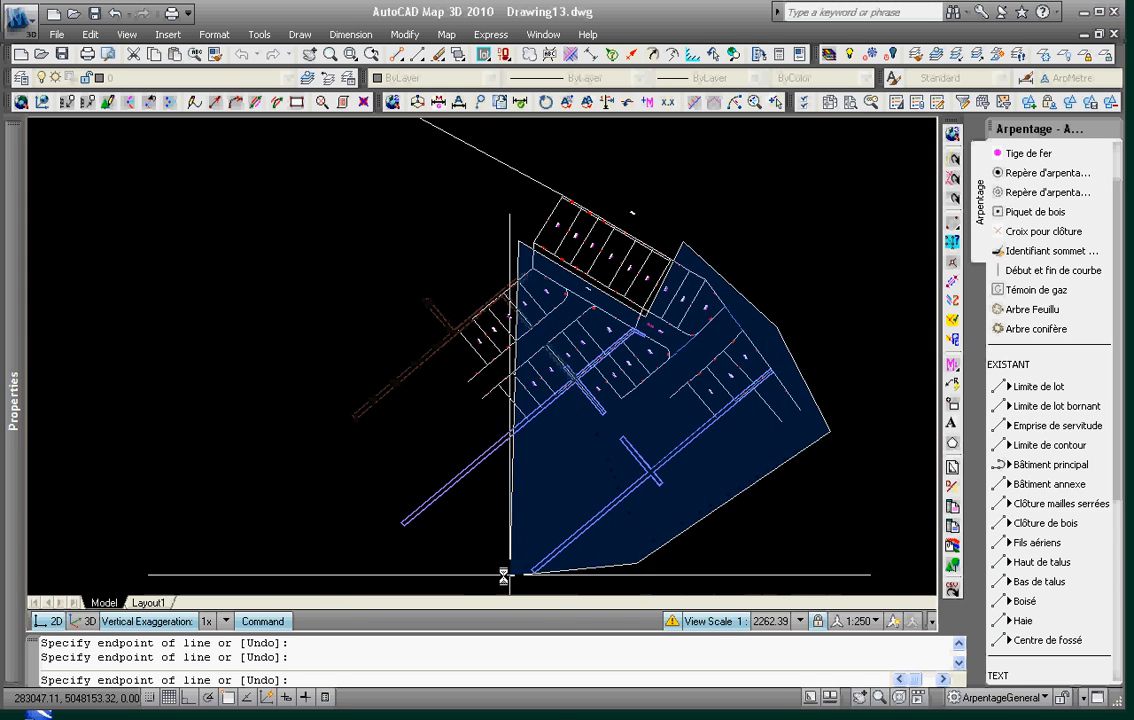
{"action": "left_click", "coordinate": [421, 580]}
{"action": "left_click", "coordinate": [296, 477]}
{"action": "left_click", "coordinate": [256, 307]}
{"action": "key", "text": "Return"}
{"action": "key", "text": "space"}
{"action": "key", "text": "Escape"}
{"action": "key", "text": "Escape"}
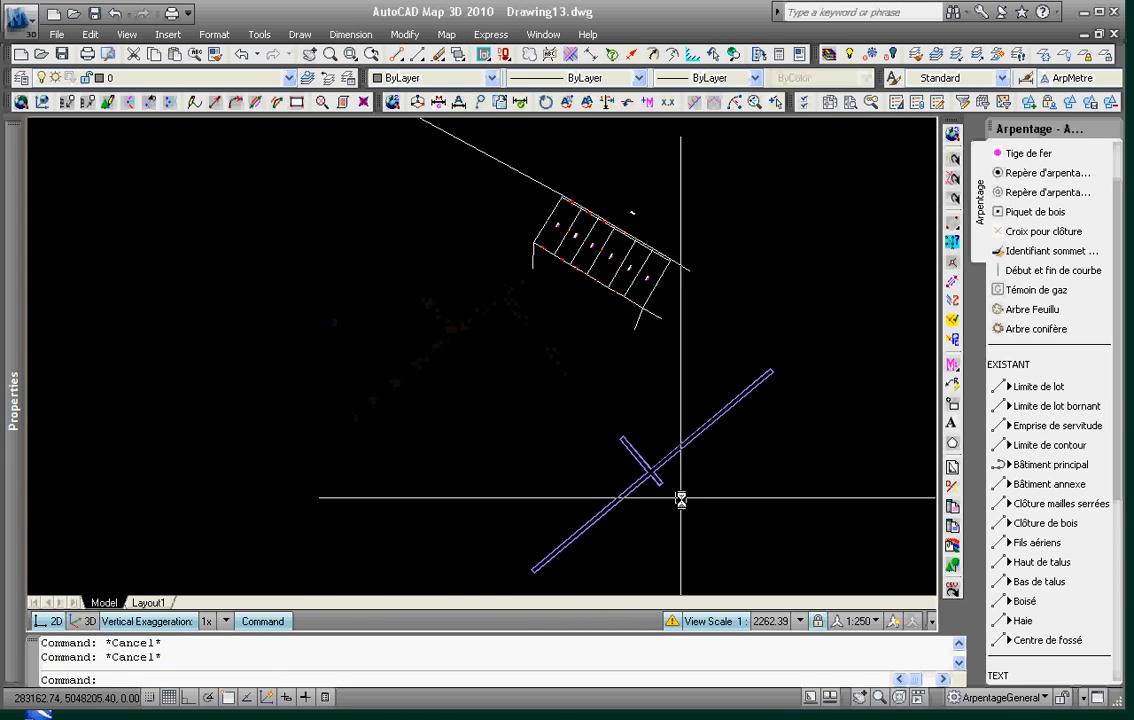
Erase the remaining purple easement outlines southeast of the lot row
{"action": "type", "text": "e"}
{"action": "left_click", "coordinate": [681, 498]}
{"action": "left_click", "coordinate": [605, 418]}
{"action": "key", "text": "space"}
{"action": "key", "text": "Escape"}
{"action": "key", "text": "Escape"}
Break the long boundary line a short distance beyond the row's northwest corner and erase its far portion
{"action": "type", "text": "b"}
{"action": "scroll", "coordinate": [547, 184], "scroll_direction": "up", "scroll_amount": 6}
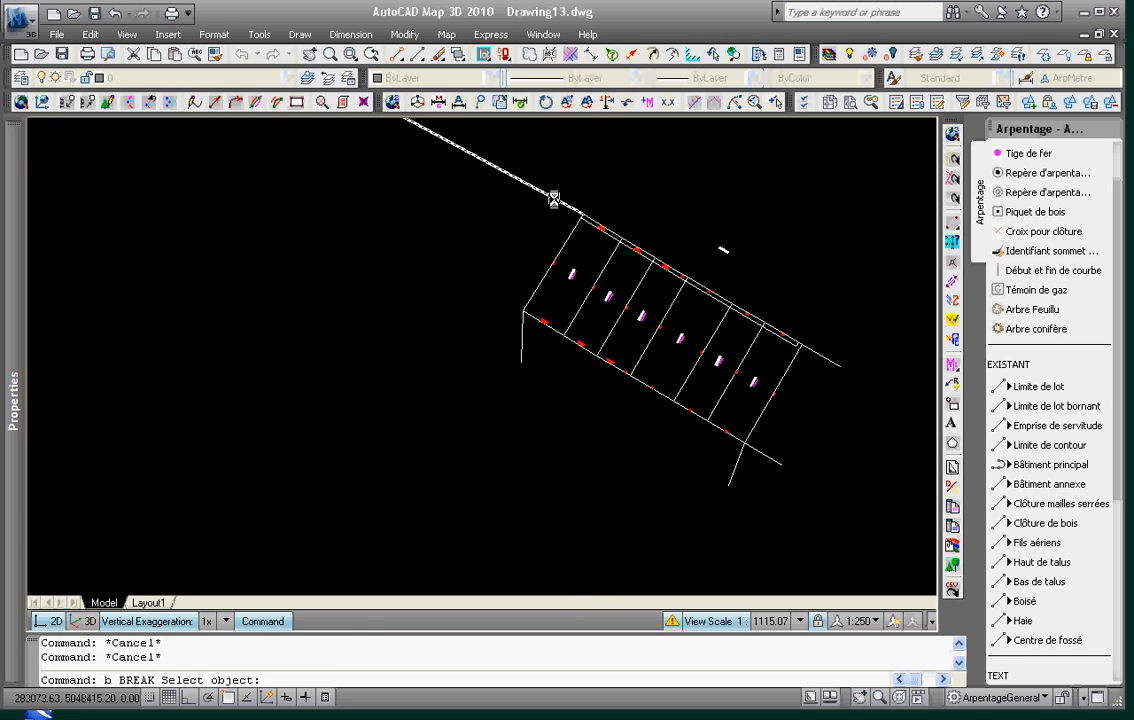
{"action": "left_click", "coordinate": [555, 199]}
{"action": "left_click", "coordinate": [522, 181]}
{"action": "key", "text": "Escape"}
{"action": "key", "text": "Escape"}
{"action": "type", "text": "e"}
{"action": "left_click", "coordinate": [514, 177]}
{"action": "key", "text": "space"}
{"action": "key", "text": "Escape"}
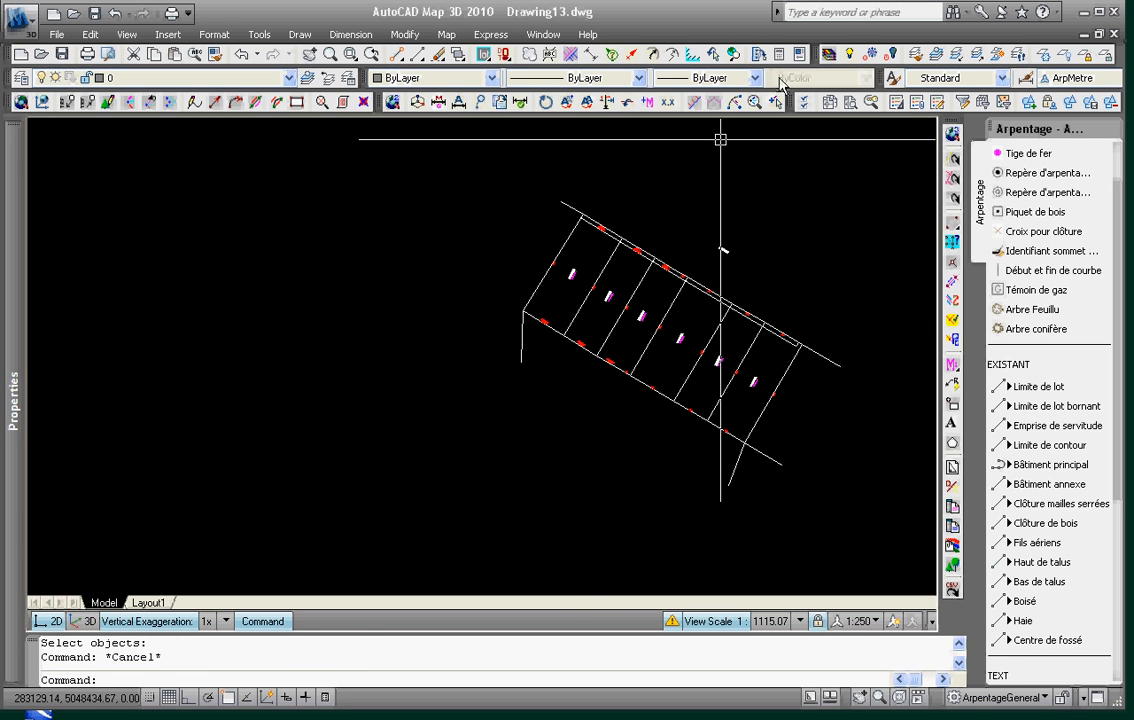
Isolate layer C-E-CAD-LOT using the lot line that extends past the row's southeast end
{"action": "left_click", "coordinate": [956, 57]}
{"action": "left_click", "coordinate": [832, 362]}
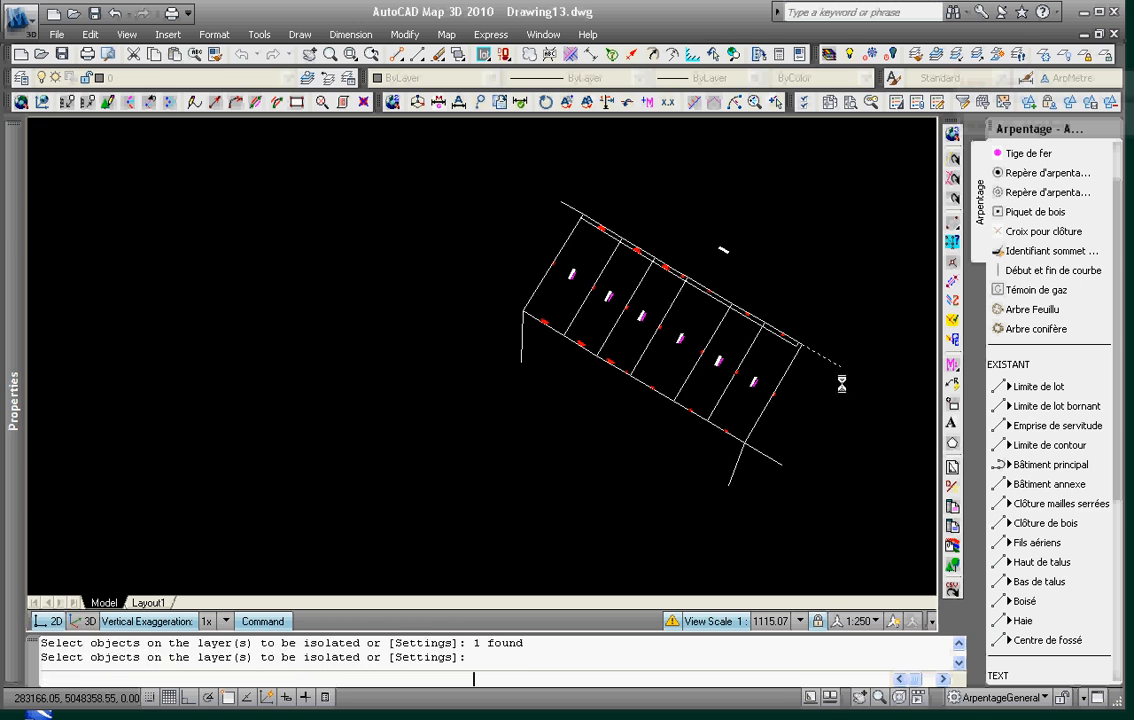
{"action": "key", "text": "space"}
Break the rear lot boundary where the strip's short closing line meets it
{"action": "left_click", "coordinate": [951, 248]}
{"action": "scroll", "coordinate": [781, 358], "scroll_direction": "up", "scroll_amount": 5}
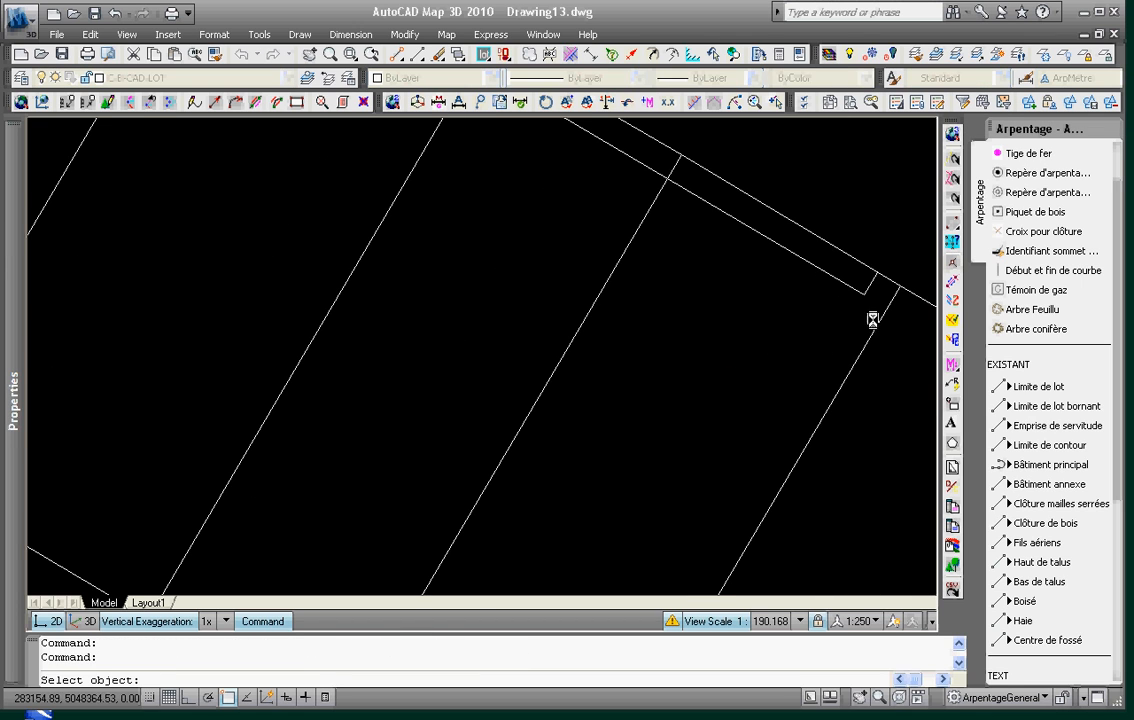
{"action": "left_click", "coordinate": [859, 265]}
{"action": "left_click", "coordinate": [876, 268]}
{"action": "middle_click_drag", "start_coordinate": [638, 245], "coordinate": [641, 410]}
{"action": "scroll", "coordinate": [641, 411], "scroll_direction": "down", "scroll_amount": 2}
Break the interior side lot lines where they cross the strip's offset line
{"action": "key", "text": "space"}
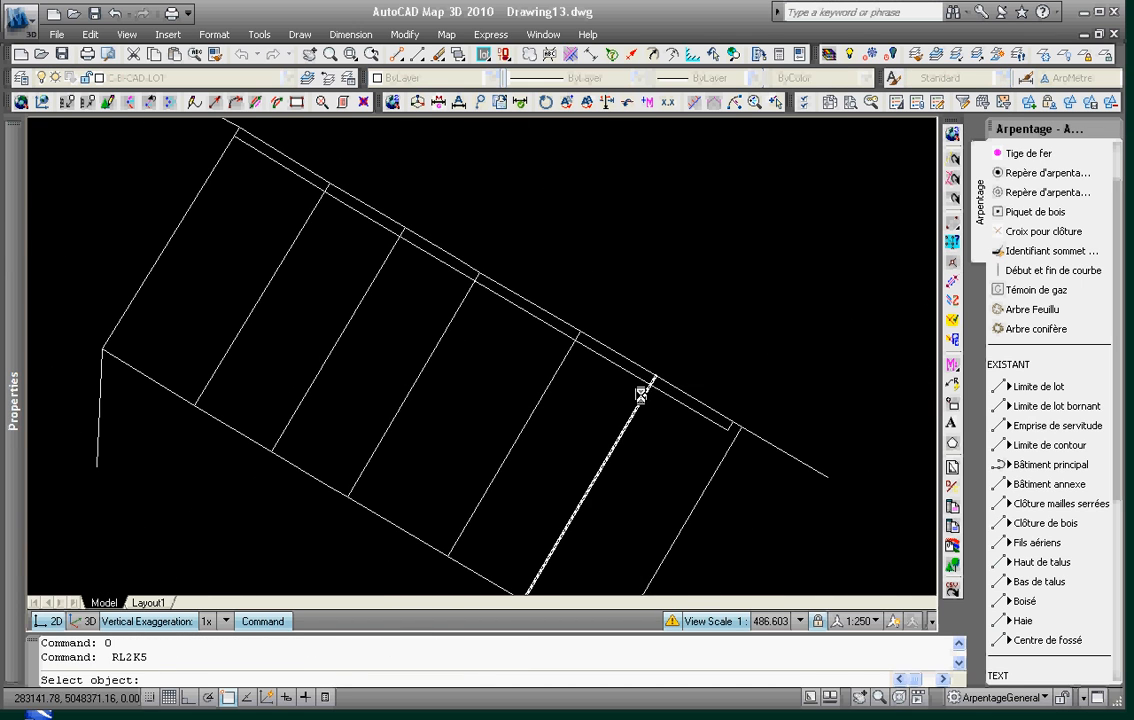
{"action": "left_click", "coordinate": [641, 395]}
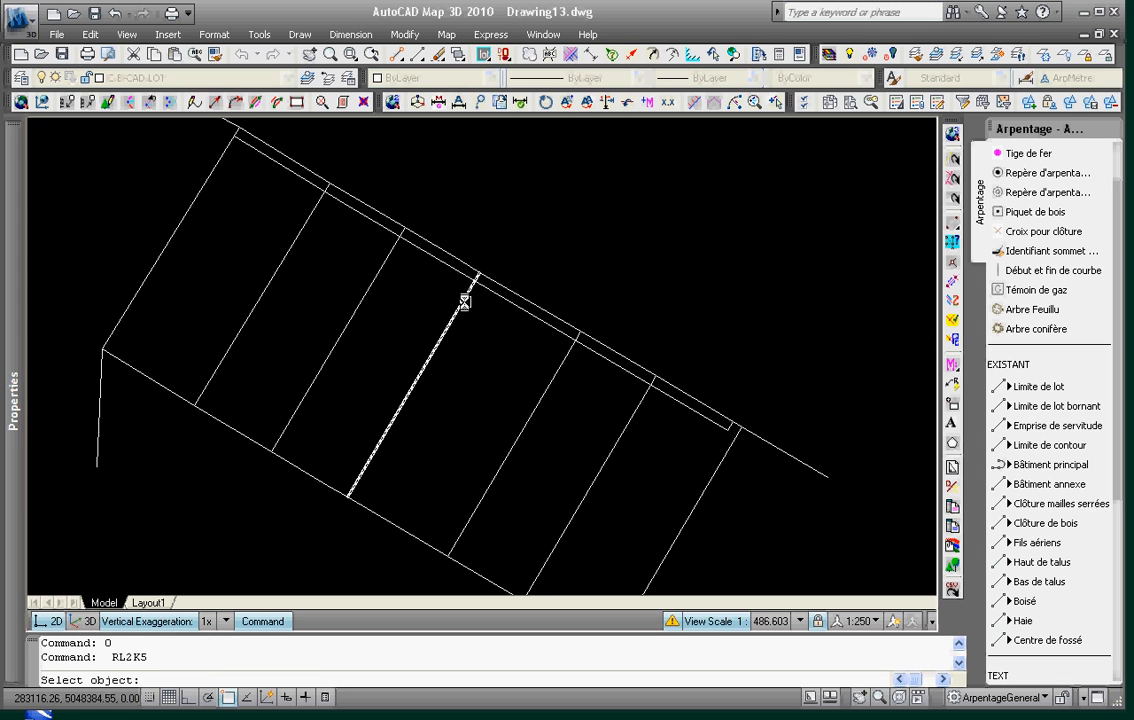
{"action": "left_click", "coordinate": [469, 279]}
{"action": "key", "text": "space"}
{"action": "left_click", "coordinate": [392, 245]}
{"action": "left_click", "coordinate": [398, 234]}
{"action": "key", "text": "space"}
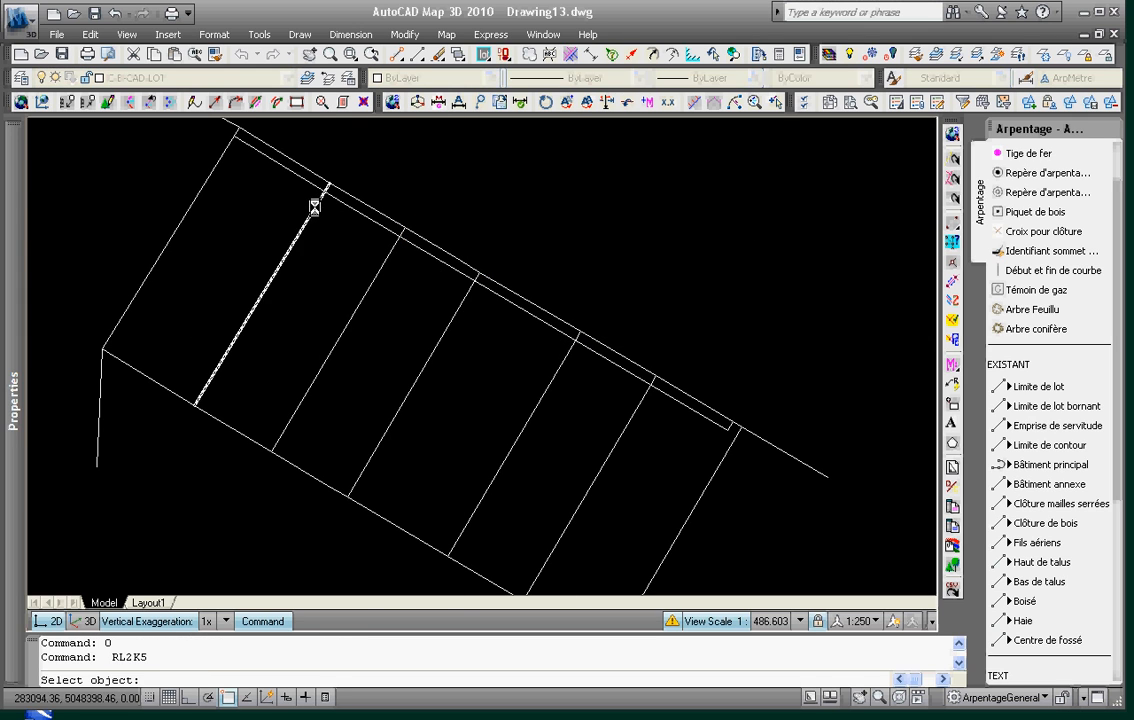
{"action": "left_click", "coordinate": [317, 196]}
{"action": "left_click", "coordinate": [325, 190]}
Break the row's northwest side lot line at the end of the strip's offset line
{"action": "middle_click_drag", "start_coordinate": [233, 182], "coordinate": [364, 329]}
{"action": "scroll", "coordinate": [356, 288], "scroll_direction": "up", "scroll_amount": 3}
{"action": "key", "text": "space"}
{"action": "left_click", "coordinate": [366, 292]}
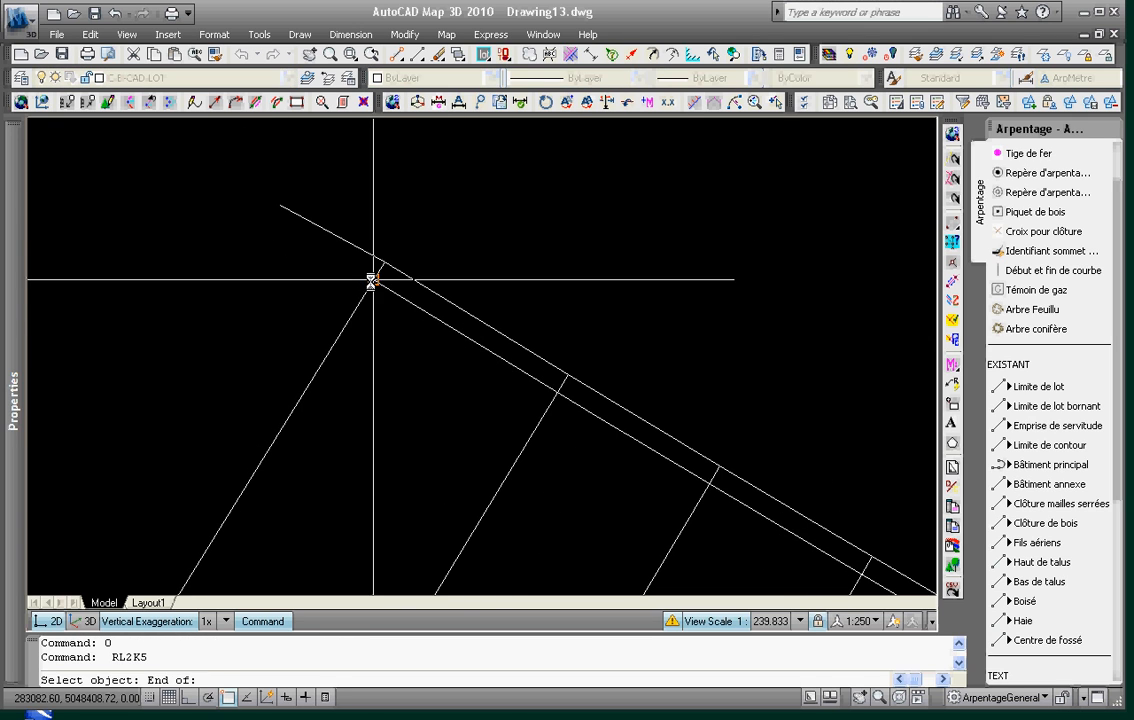
{"action": "left_click", "coordinate": [374, 279]}
{"action": "key", "text": "Escape"}
{"action": "middle_click_drag", "start_coordinate": [630, 375], "coordinate": [584, 328]}
{"action": "scroll", "coordinate": [578, 276], "scroll_direction": "down", "scroll_amount": 4}
{"action": "key", "text": "Escape"}
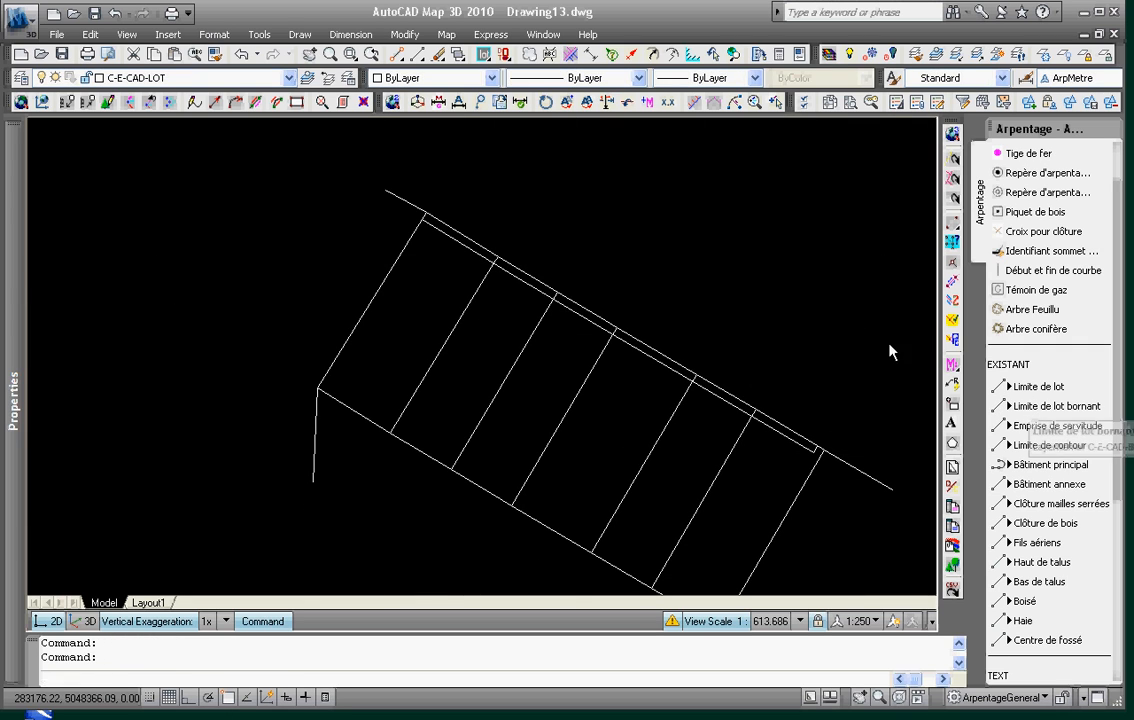
Draw a freehand line with the Limite de lot bornant tool northeast of the lot row
{"action": "left_click", "coordinate": [889, 352]}
{"action": "left_click", "coordinate": [800, 254]}
{"action": "key", "text": "Escape"}
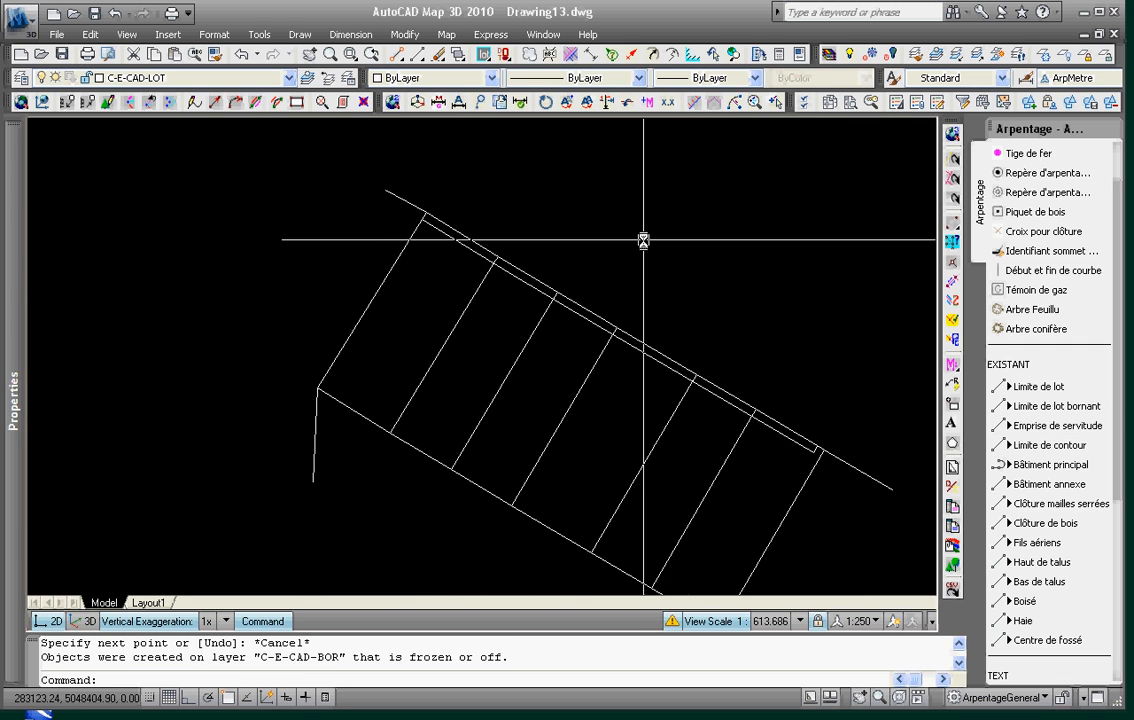
Turn all layers back on and isolate the lot-line layer together with the layer of the Limite de lot bornant line
{"action": "left_click", "coordinate": [828, 55]}
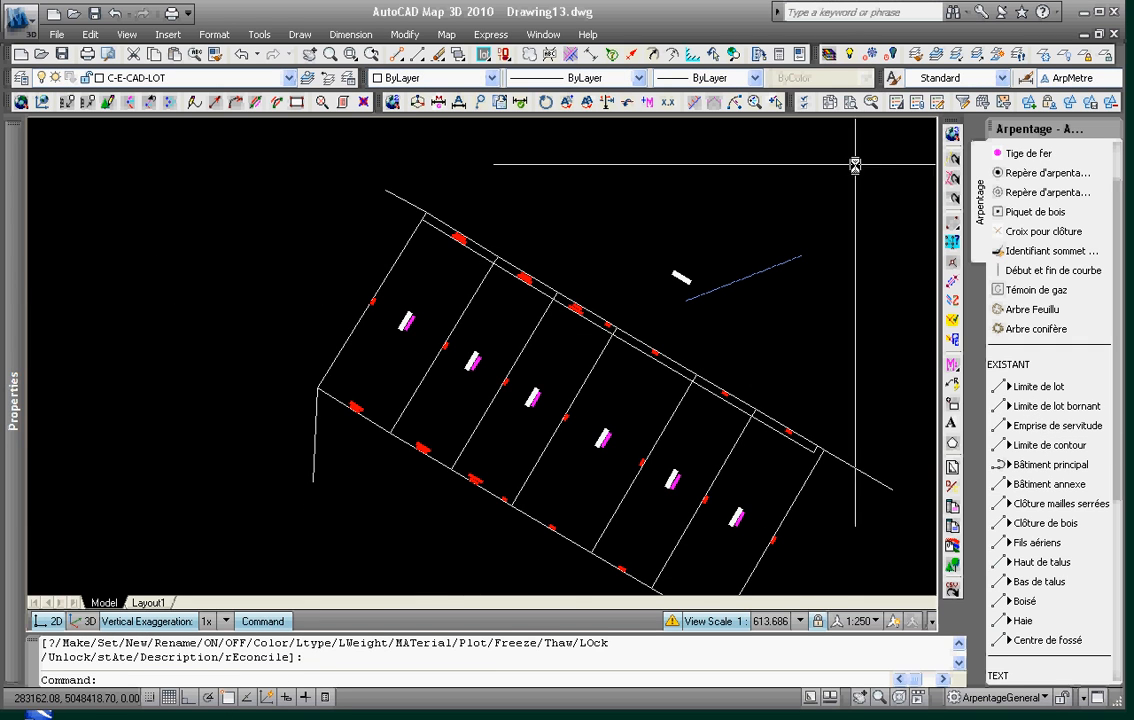
{"action": "left_click", "coordinate": [958, 55]}
{"action": "left_click", "coordinate": [740, 441]}
{"action": "key", "text": "Return"}
{"action": "middle_click_drag", "start_coordinate": [767, 453], "coordinate": [571, 363]}
{"action": "scroll", "coordinate": [571, 363], "scroll_direction": "down", "scroll_amount": 2}
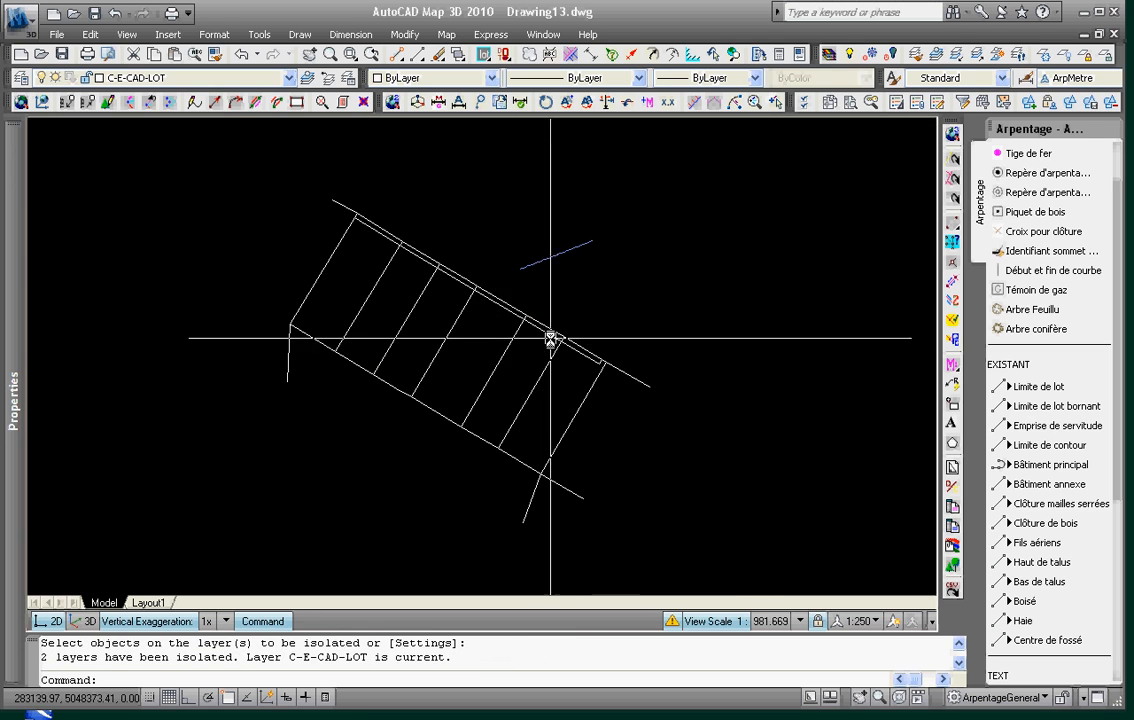
{"action": "key", "text": "Escape"}
Match the properties of the freehand Limite de lot bornant line onto the lots' side lines, front line and outer boundary extensions
{"action": "left_click", "coordinate": [216, 55]}
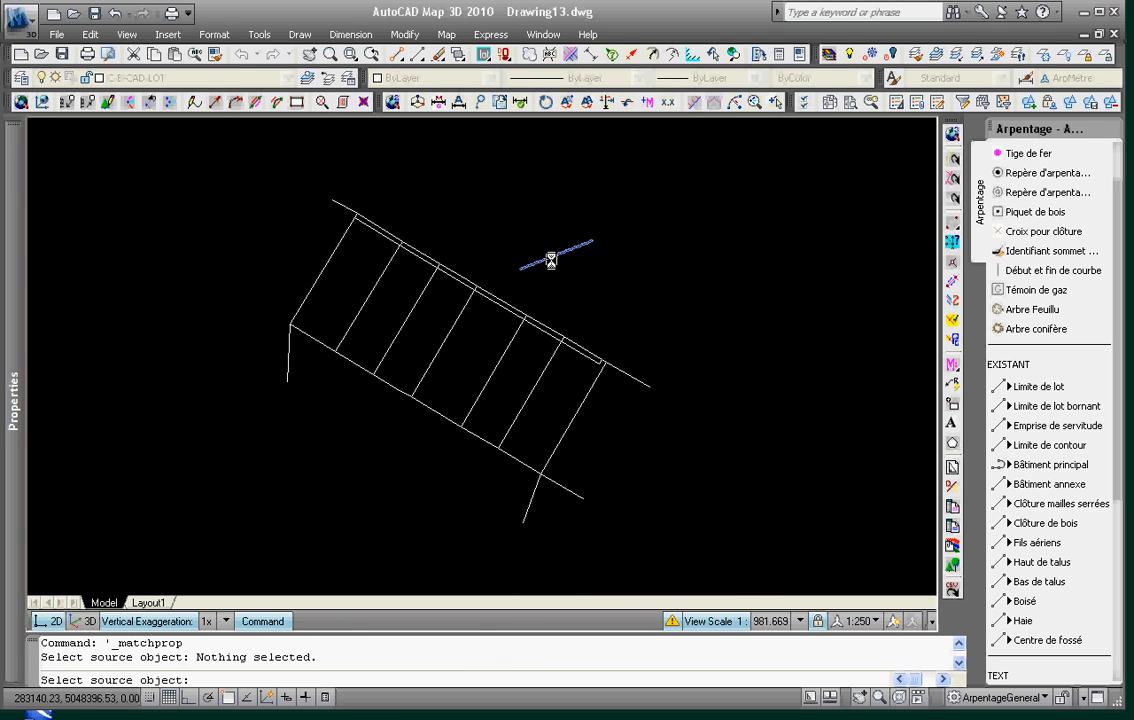
{"action": "left_click", "coordinate": [551, 261]}
{"action": "left_click", "coordinate": [602, 408]}
{"action": "left_click", "coordinate": [613, 423]}
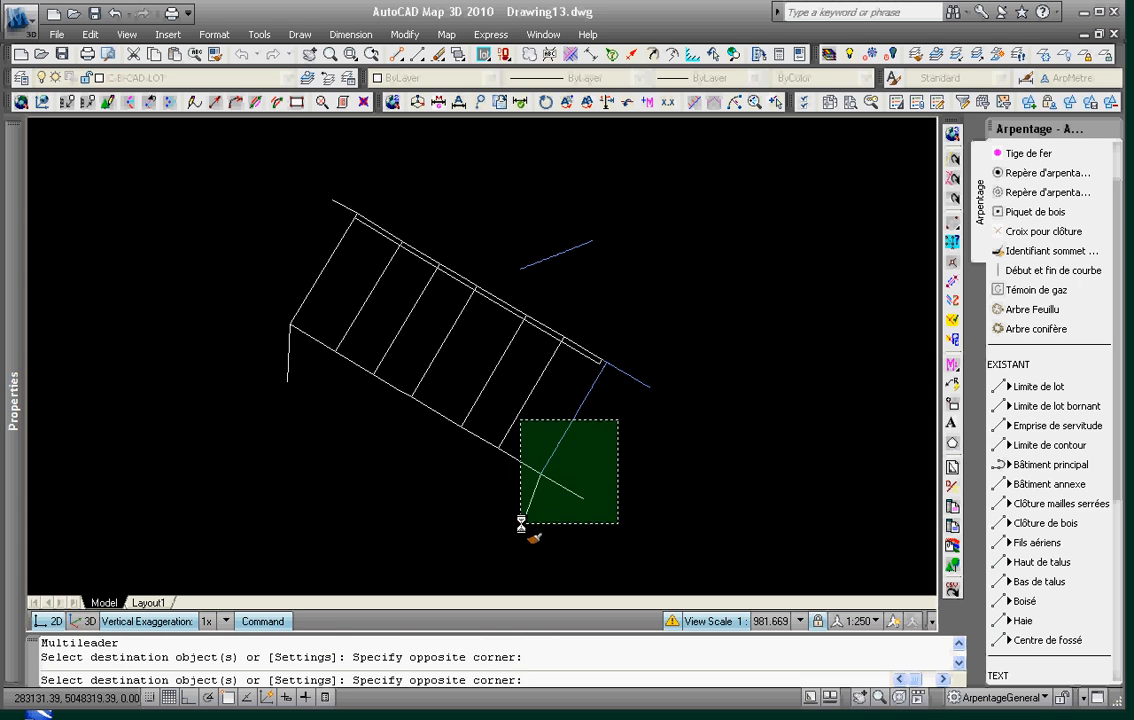
{"action": "left_click", "coordinate": [519, 528]}
{"action": "left_click", "coordinate": [508, 377]}
{"action": "left_click", "coordinate": [375, 473]}
{"action": "left_click", "coordinate": [405, 285]}
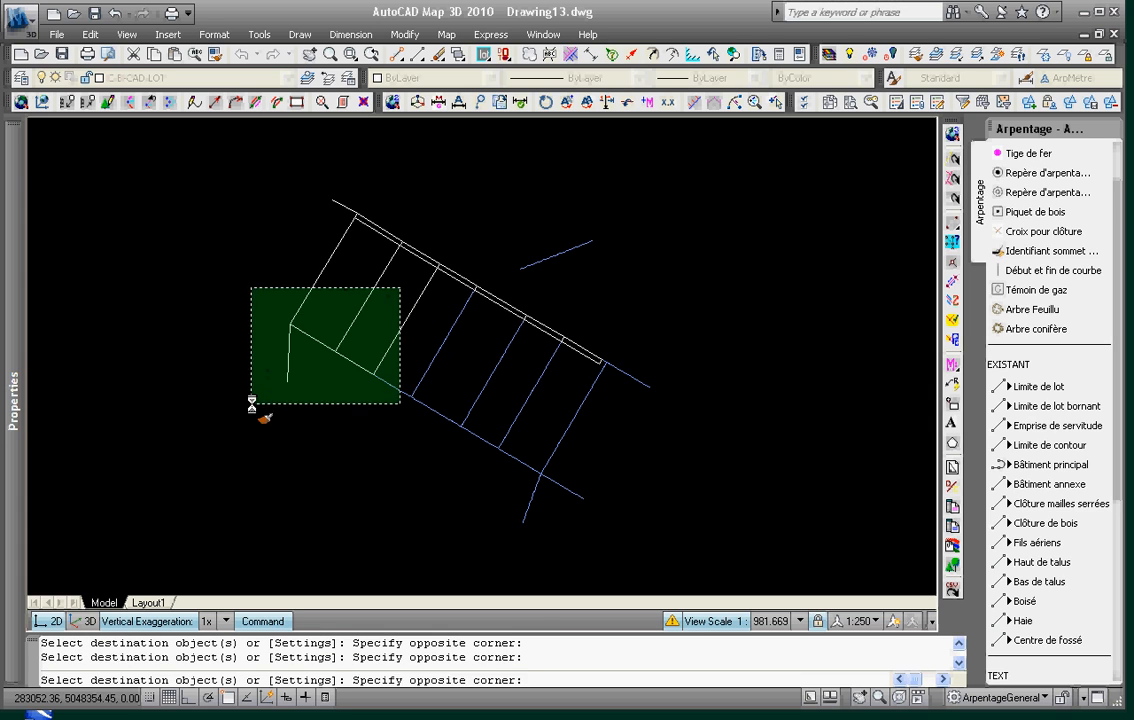
{"action": "left_click", "coordinate": [251, 398]}
{"action": "key", "text": "Escape"}
{"action": "key", "text": "Escape"}
Erase the short lines extending beyond the row's two front corners
{"action": "type", "text": "e"}
{"action": "key", "text": "Return"}
{"action": "left_click", "coordinate": [288, 360]}
{"action": "key", "text": "Return"}
{"action": "key", "text": "Return"}
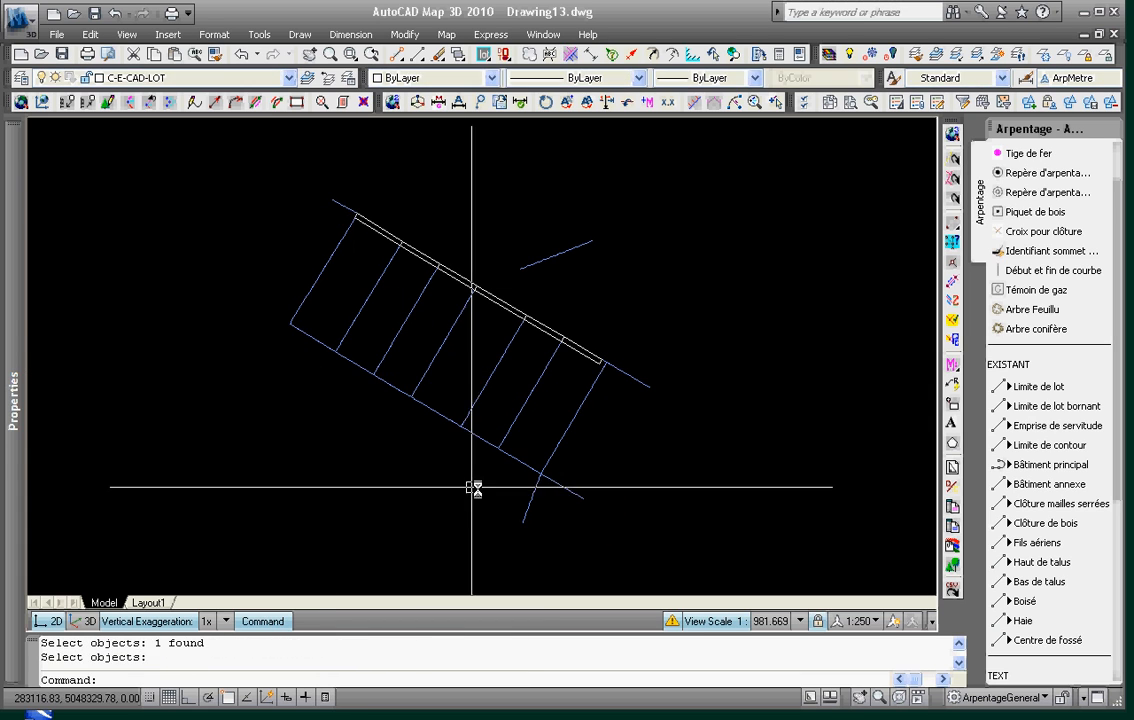
{"action": "left_click", "coordinate": [597, 489]}
{"action": "left_click", "coordinate": [540, 521]}
{"action": "key", "text": "Return"}
Erase the freehand Limite de lot bornant sample line northeast of the lot row
{"action": "key", "text": "Escape"}
{"action": "key", "text": "Return"}
{"action": "left_click", "coordinate": [564, 252]}
{"action": "key", "text": "Return"}
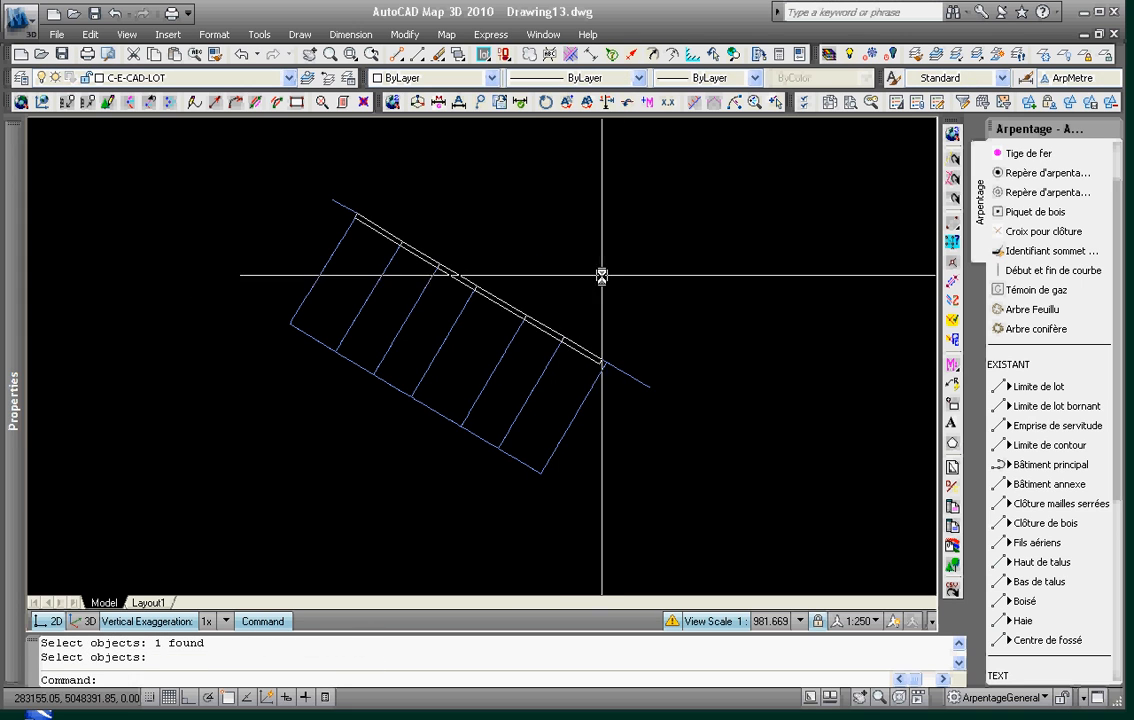
{"action": "key", "text": "Escape"}
Turn all layers back on to restore the lot numbers and dimensions
{"action": "middle_click_drag", "start_coordinate": [589, 275], "coordinate": [672, 304]}
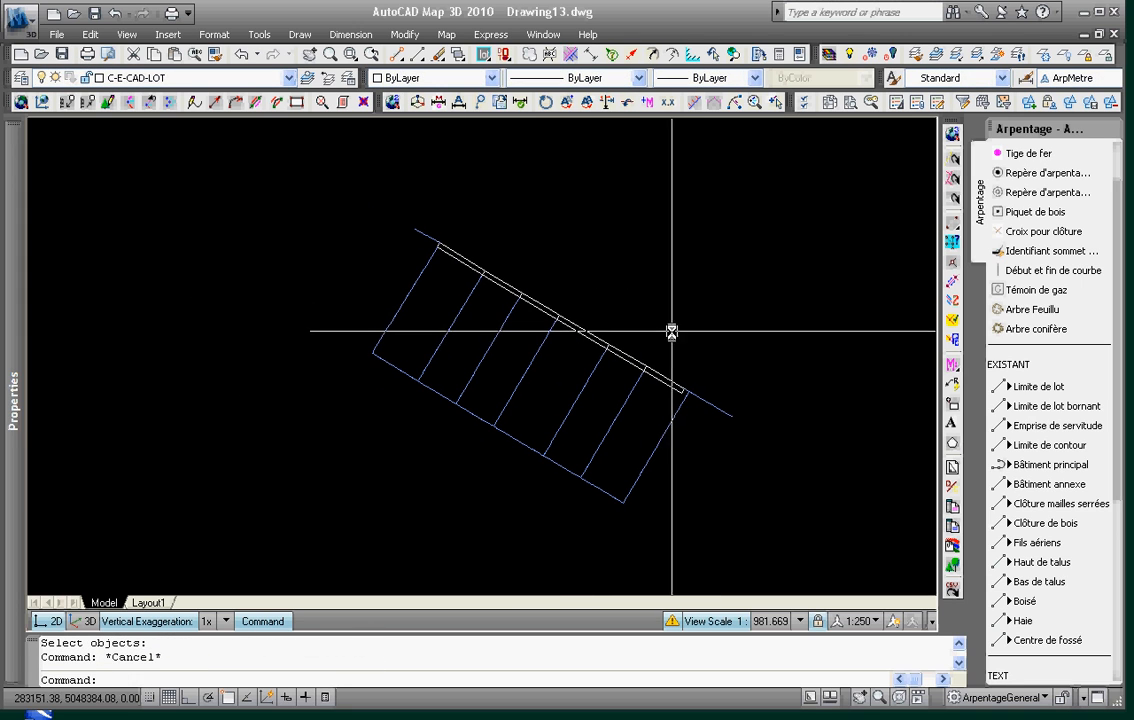
{"action": "left_click", "coordinate": [829, 55]}
{"action": "scroll", "coordinate": [588, 355], "scroll_direction": "up", "scroll_amount": 3}
{"action": "middle_click_drag", "start_coordinate": [590, 367], "coordinate": [617, 344]}
{"action": "scroll", "coordinate": [619, 281], "scroll_direction": "down", "scroll_amount": 2}
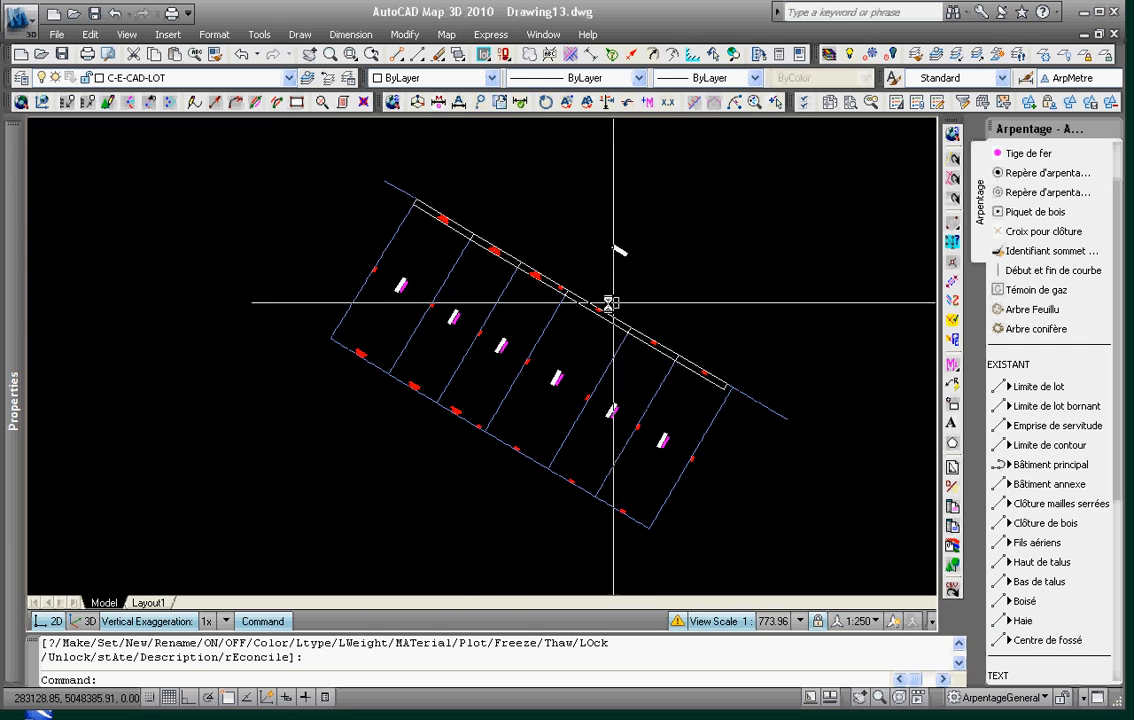
{"action": "key", "text": "Escape"}
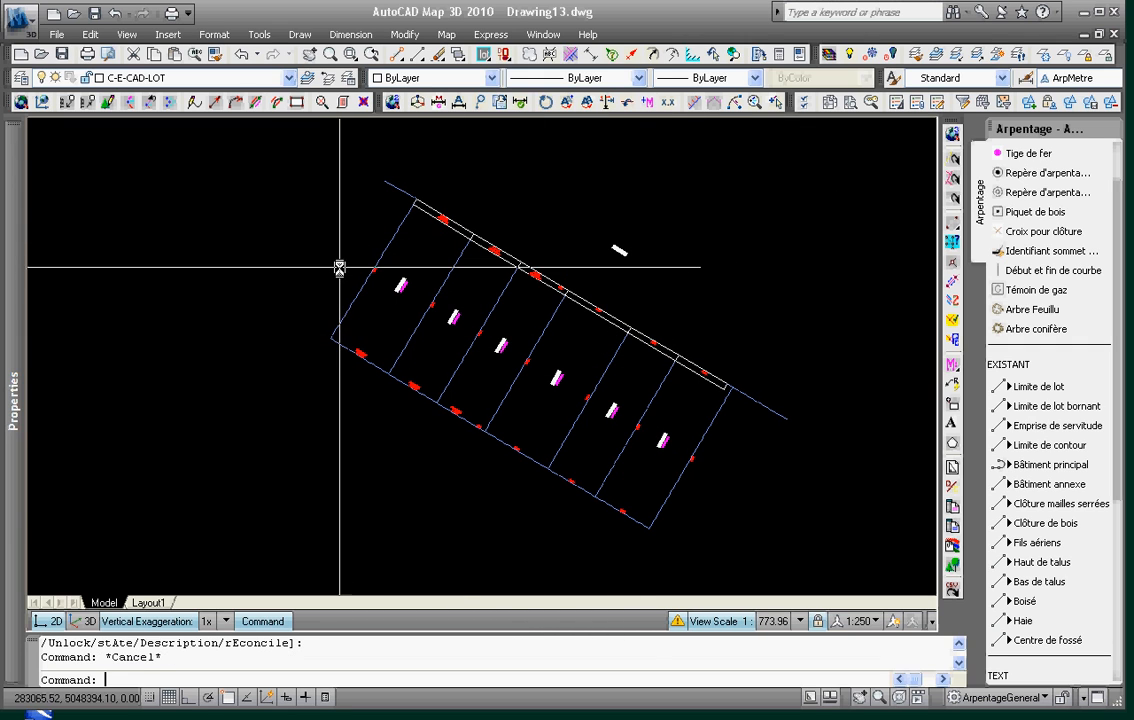
Preview the attached drawing's objects around the lot row with a crossing-window location query and examine the neighbouring lot's number
{"action": "middle_click_drag", "start_coordinate": [342, 268], "coordinate": [590, 311]}
{"action": "scroll", "coordinate": [524, 318], "scroll_direction": "down", "scroll_amount": 4}
{"action": "key", "text": "Escape"}
{"action": "scroll", "coordinate": [696, 360], "scroll_direction": "down", "scroll_amount": 2}
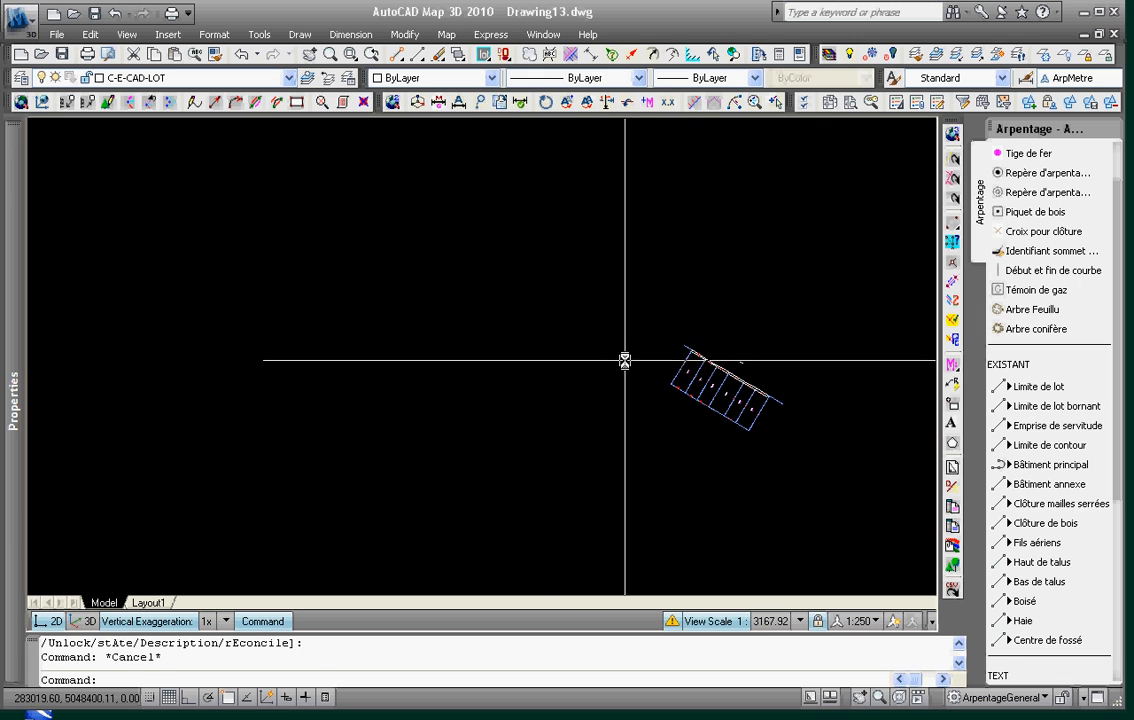
{"action": "left_click", "coordinate": [963, 103]}
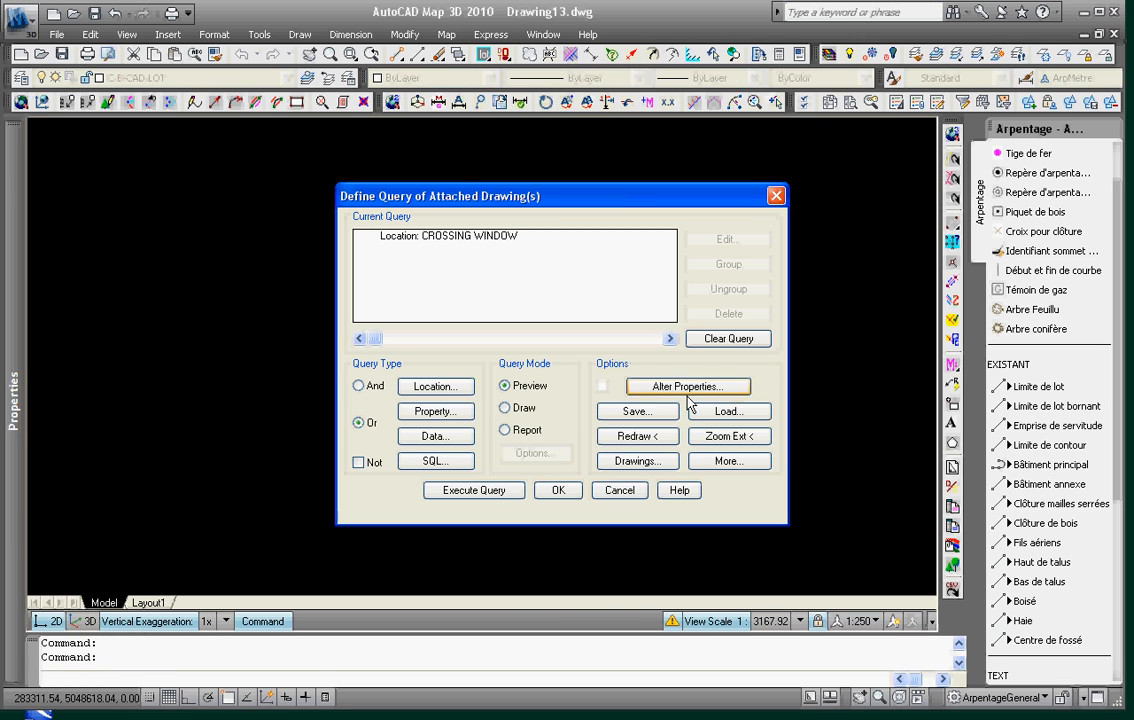
{"action": "left_click", "coordinate": [436, 387]}
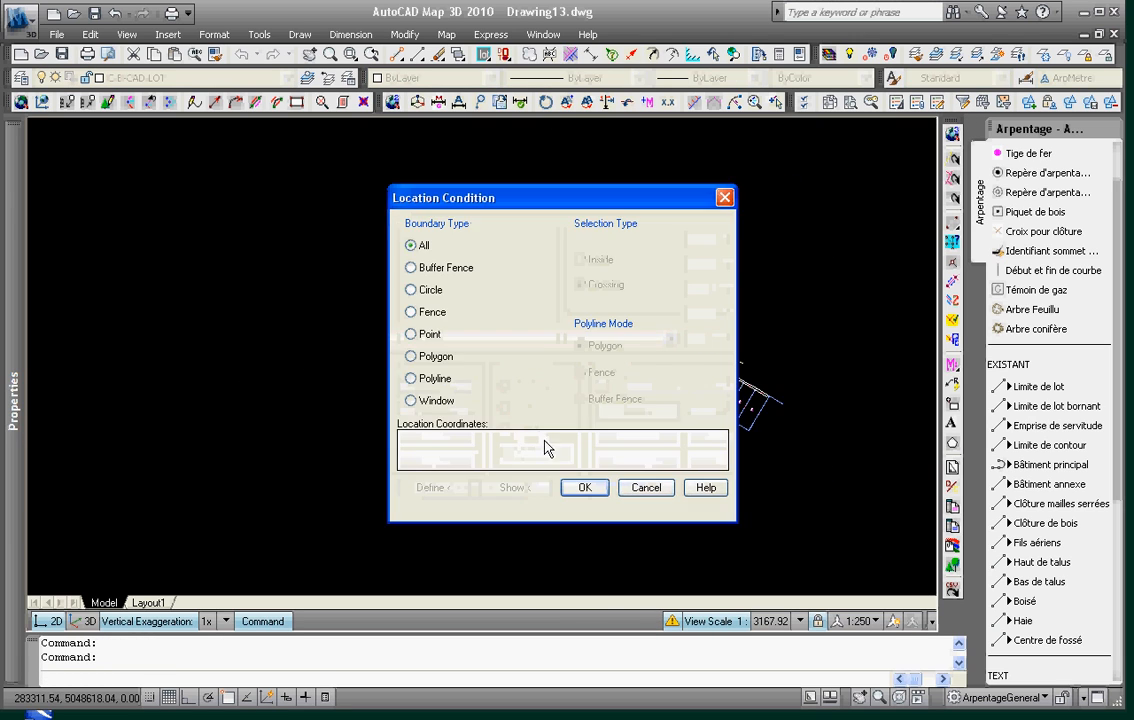
{"action": "left_click", "coordinate": [412, 401]}
{"action": "left_click", "coordinate": [437, 487]}
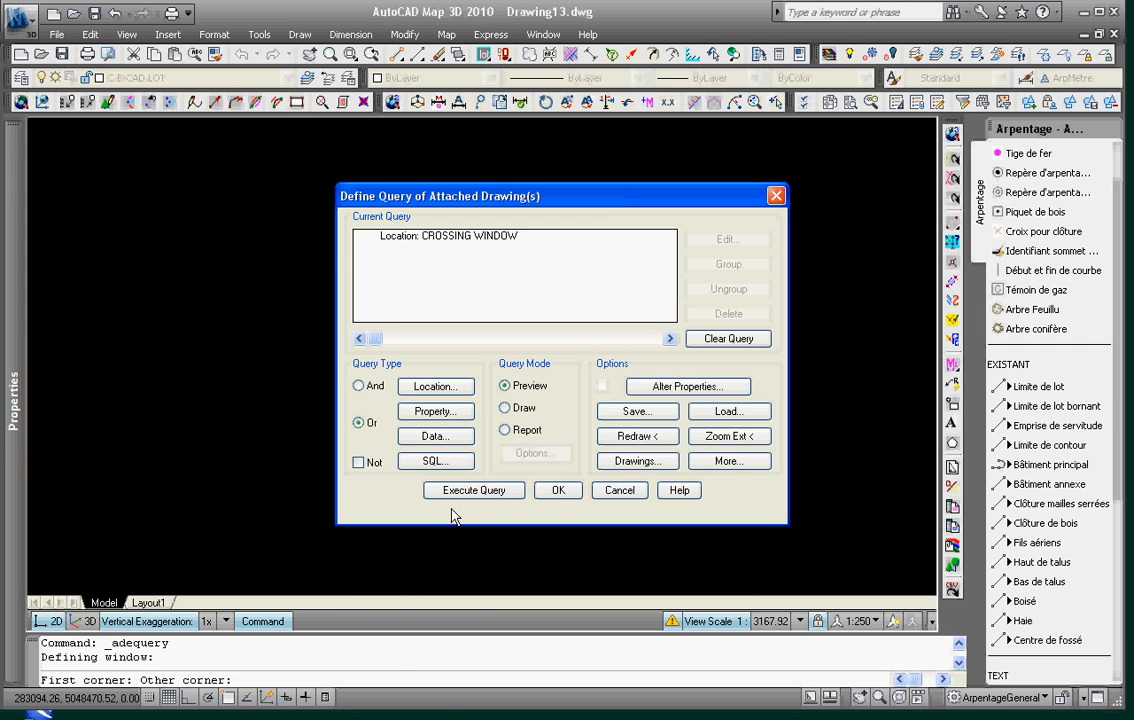
{"action": "left_click", "coordinate": [469, 491]}
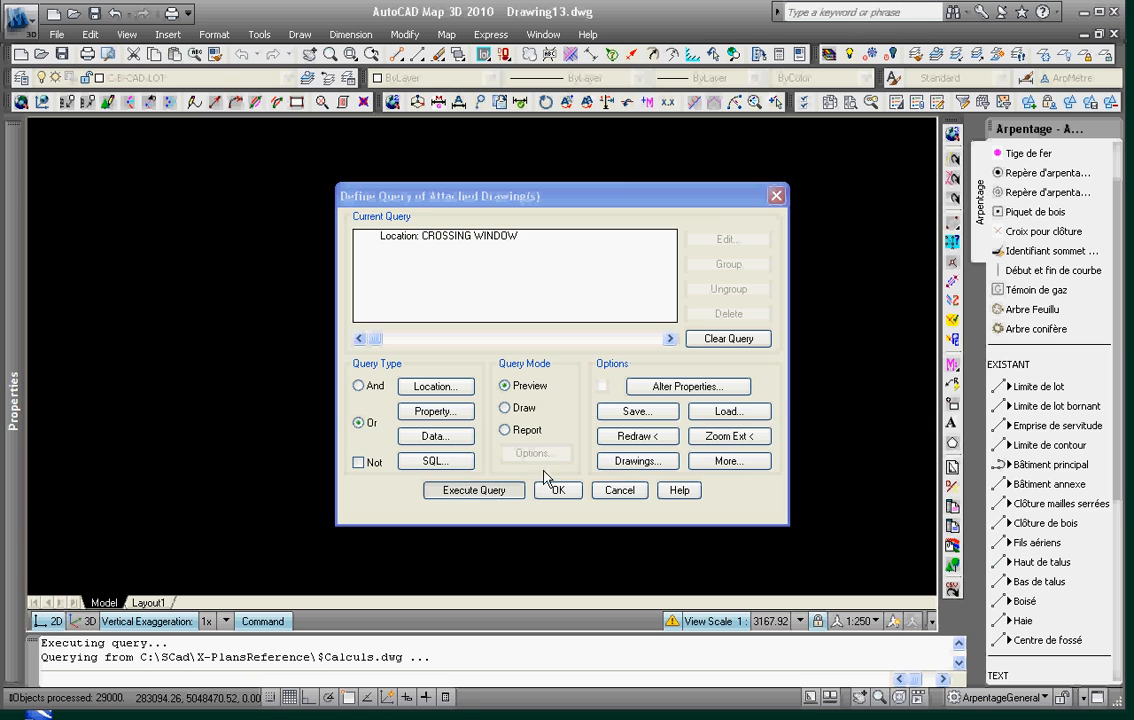
{"action": "scroll", "coordinate": [532, 385], "scroll_direction": "up", "scroll_amount": 10}
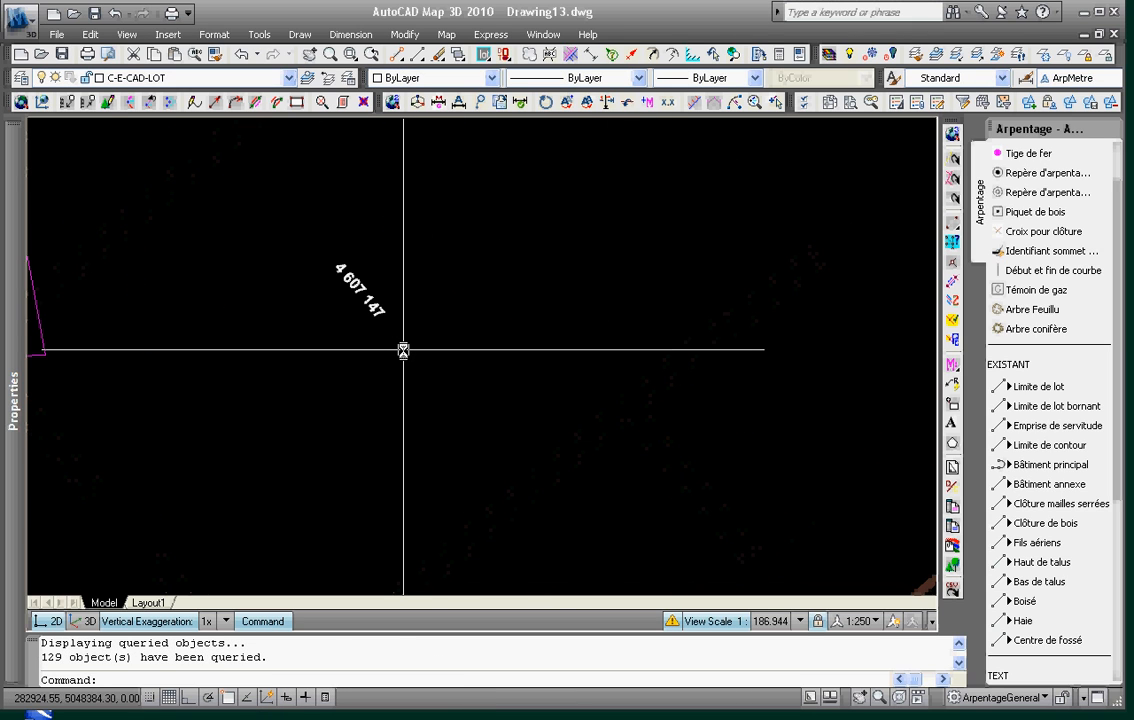
{"action": "scroll", "coordinate": [403, 350], "scroll_direction": "down", "scroll_amount": 8}
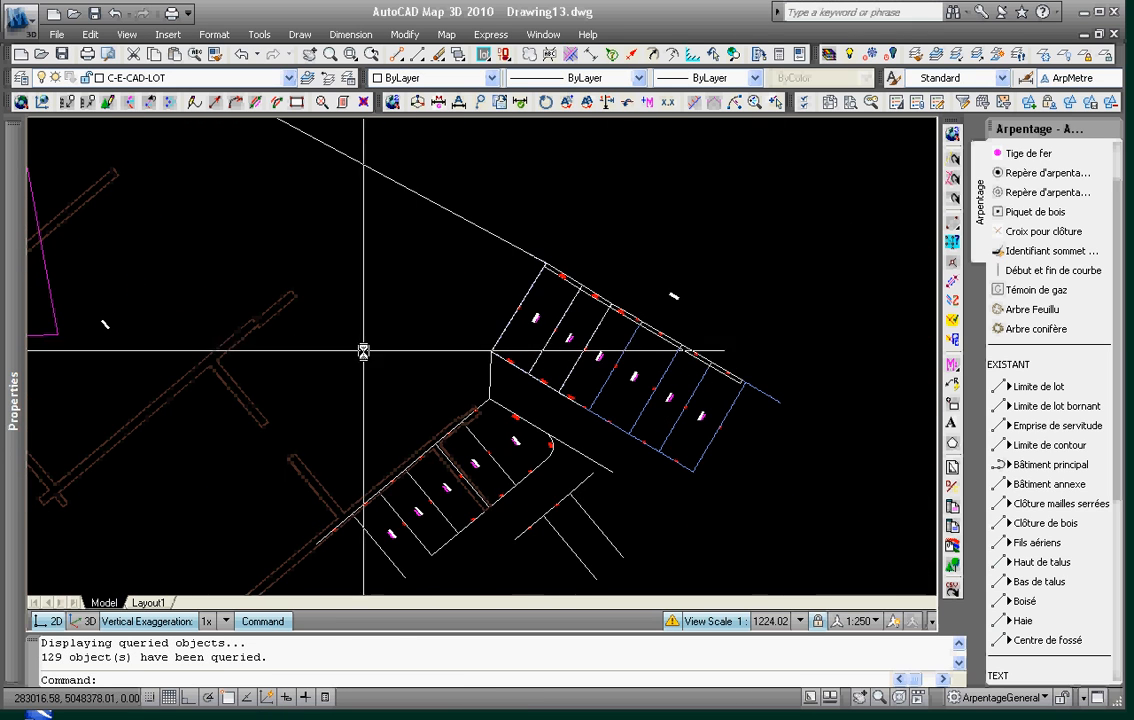
{"action": "middle_click_drag", "start_coordinate": [520, 337], "coordinate": [459, 385]}
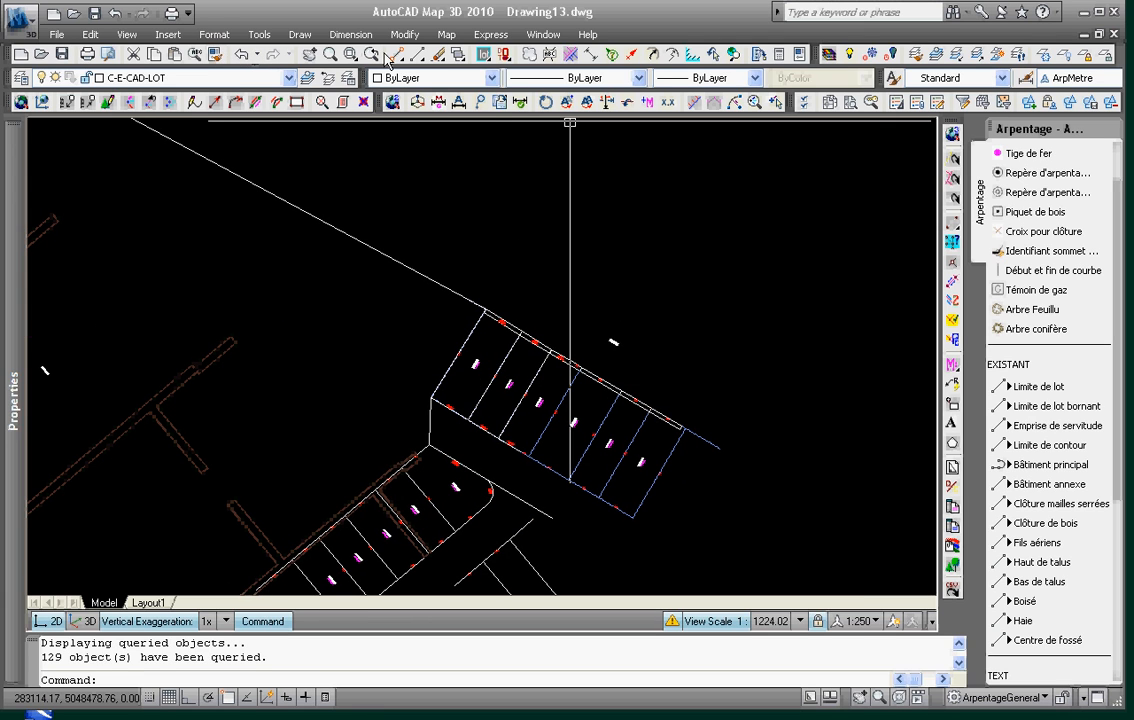
Add the neighbouring lot number "4 607 147" as centred bornant text northwest of lot 4 607 064
{"action": "left_click", "coordinate": [486, 97]}
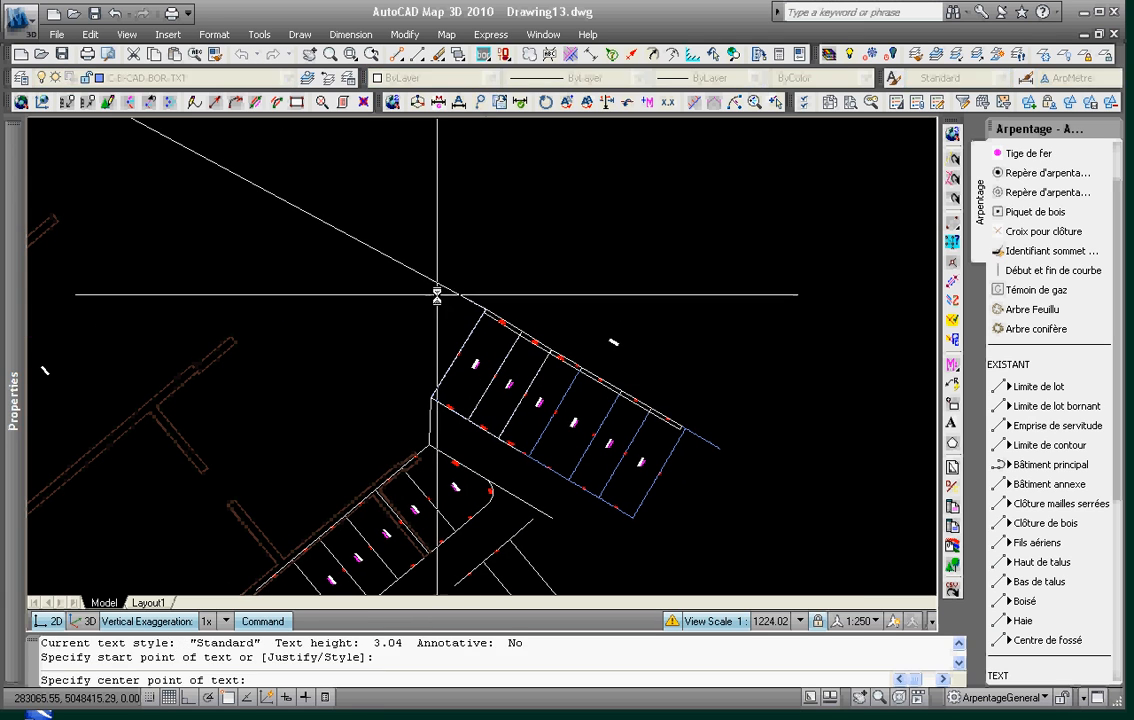
{"action": "scroll", "coordinate": [435, 291], "scroll_direction": "up", "scroll_amount": 6}
{"action": "left_click", "coordinate": [446, 331]}
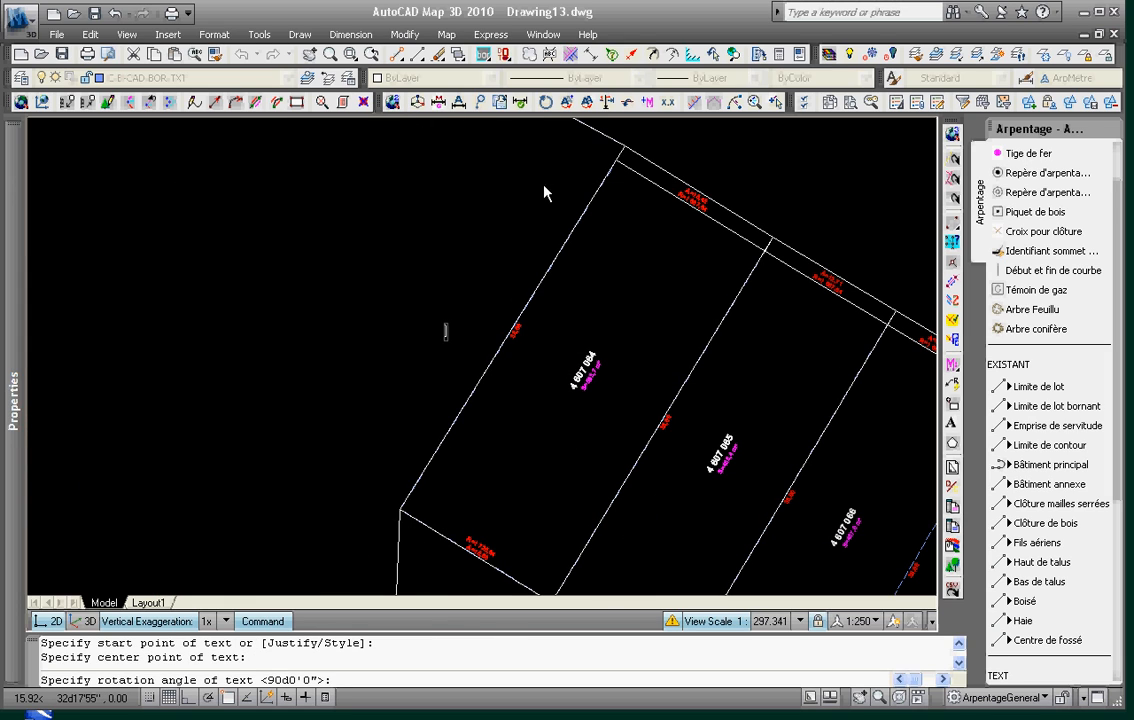
{"action": "type", "text": "4 607"}
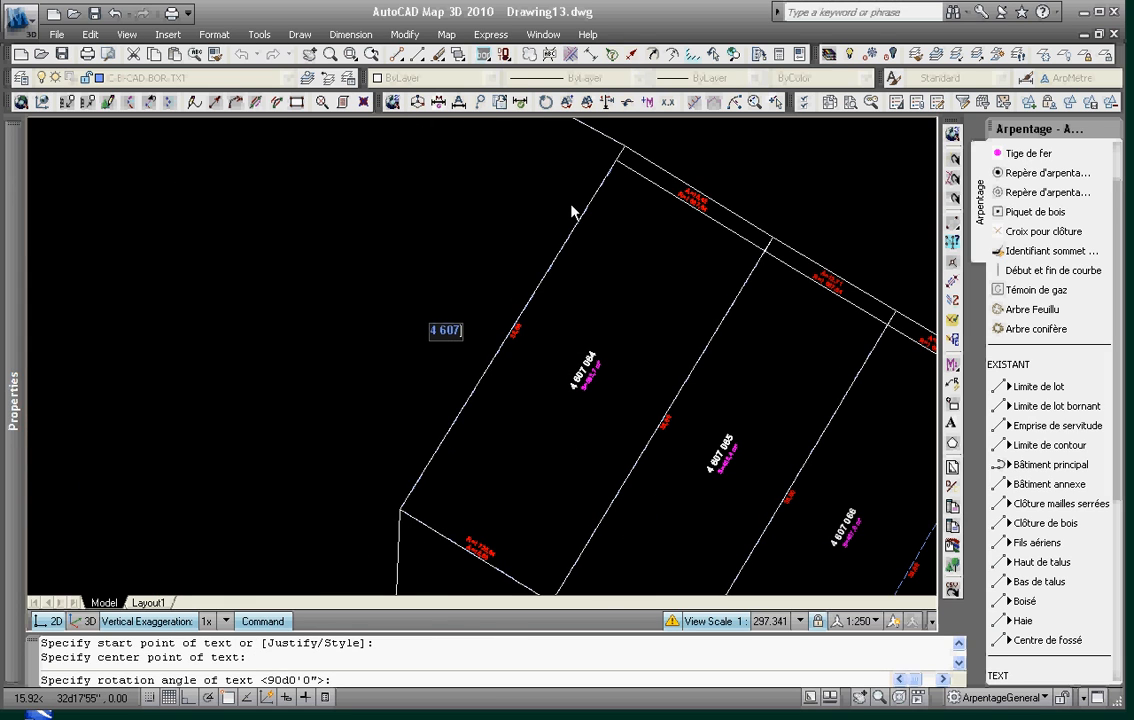
{"action": "type", "text": " 147"}
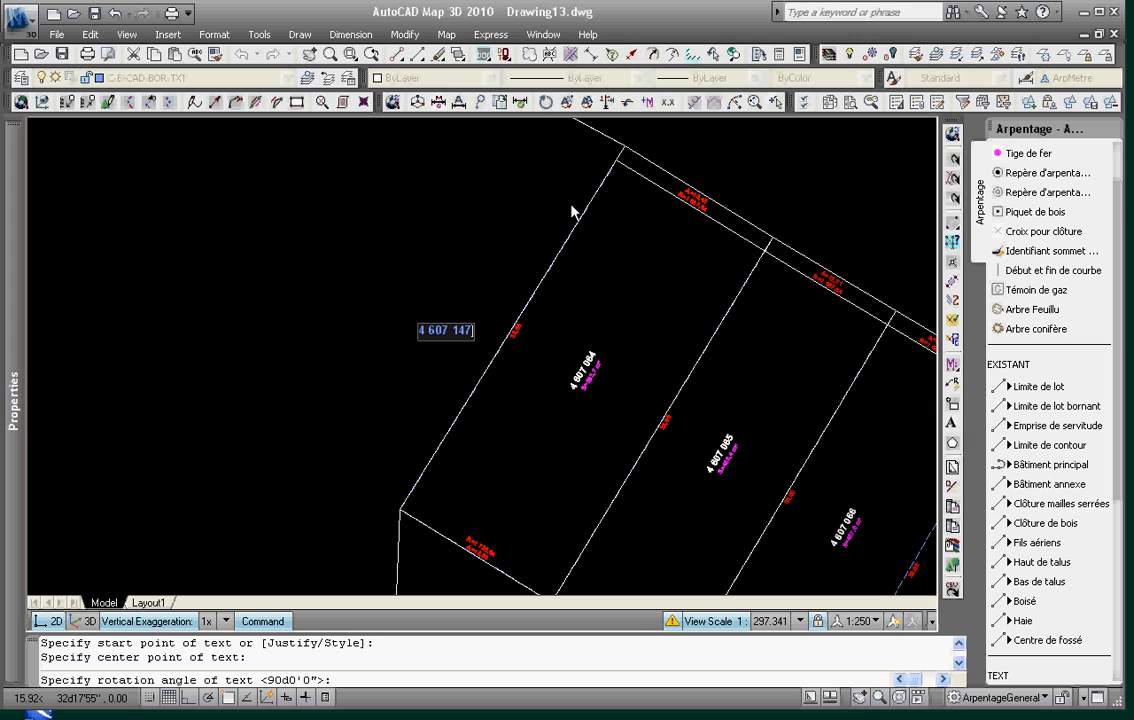
{"action": "key", "text": "Return"}
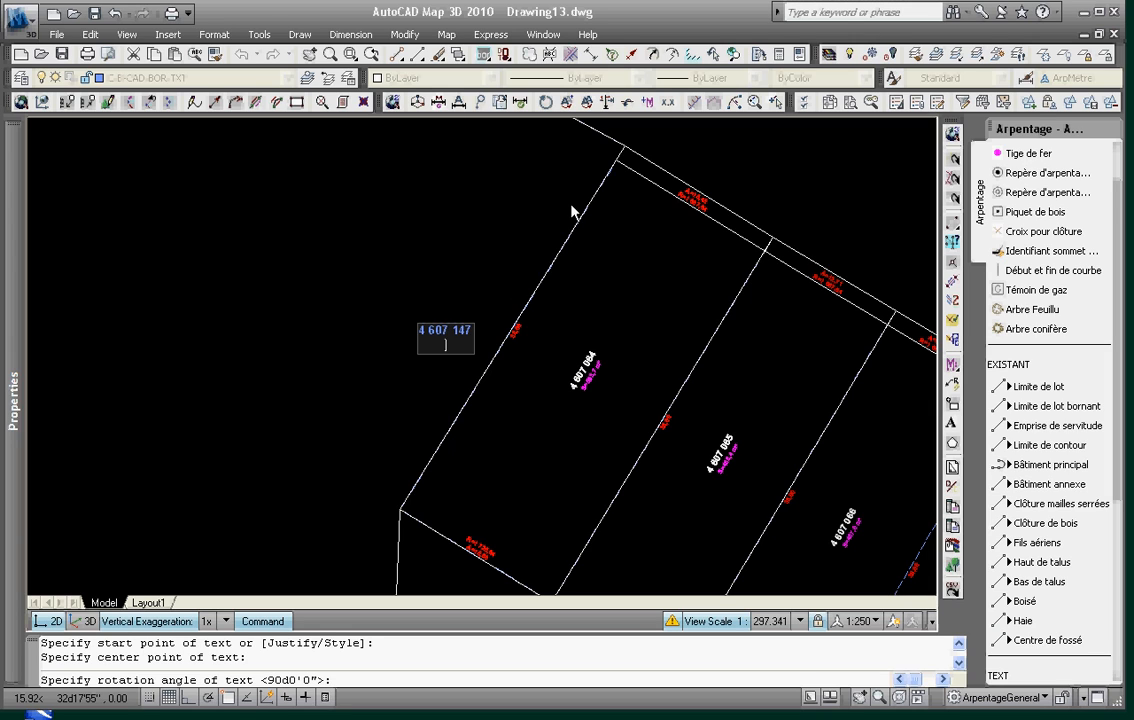
{"action": "key", "text": "Return"}
{"action": "key", "text": "Escape"}
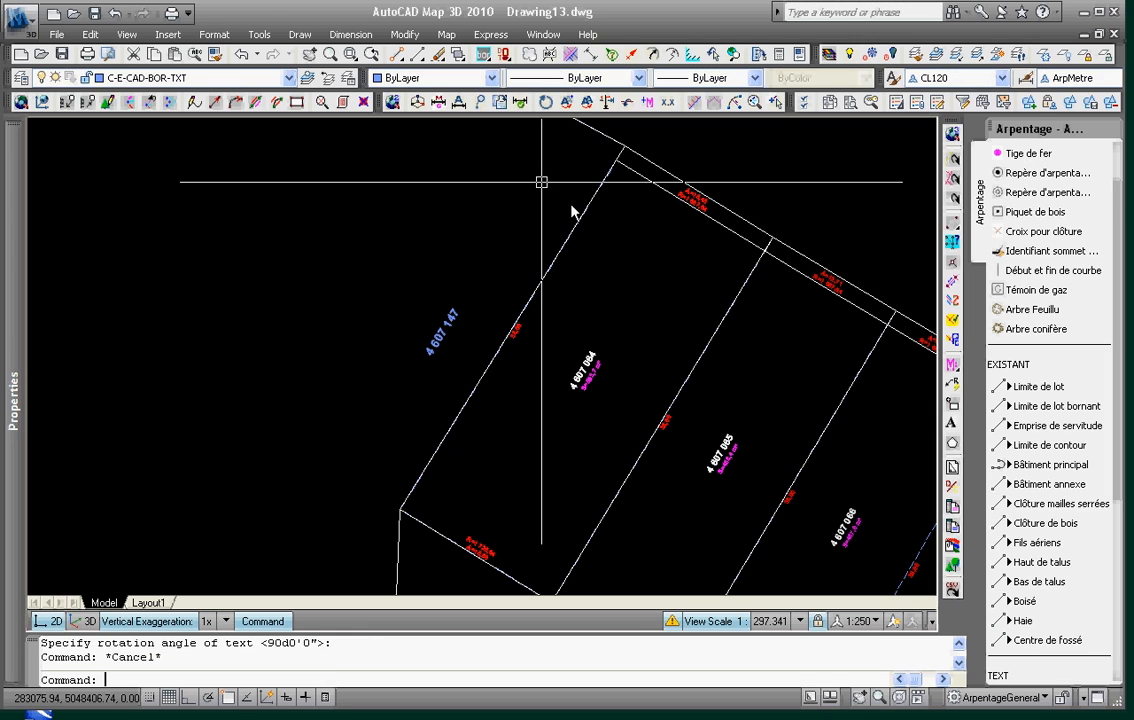
Move the 4 607 147 label next to the rear end of the row's northwest side line
{"action": "type", "text": "m"}
{"action": "key", "text": "Return"}
{"action": "left_click", "coordinate": [443, 331]}
{"action": "key", "text": "Return"}
{"action": "left_click", "coordinate": [395, 392]}
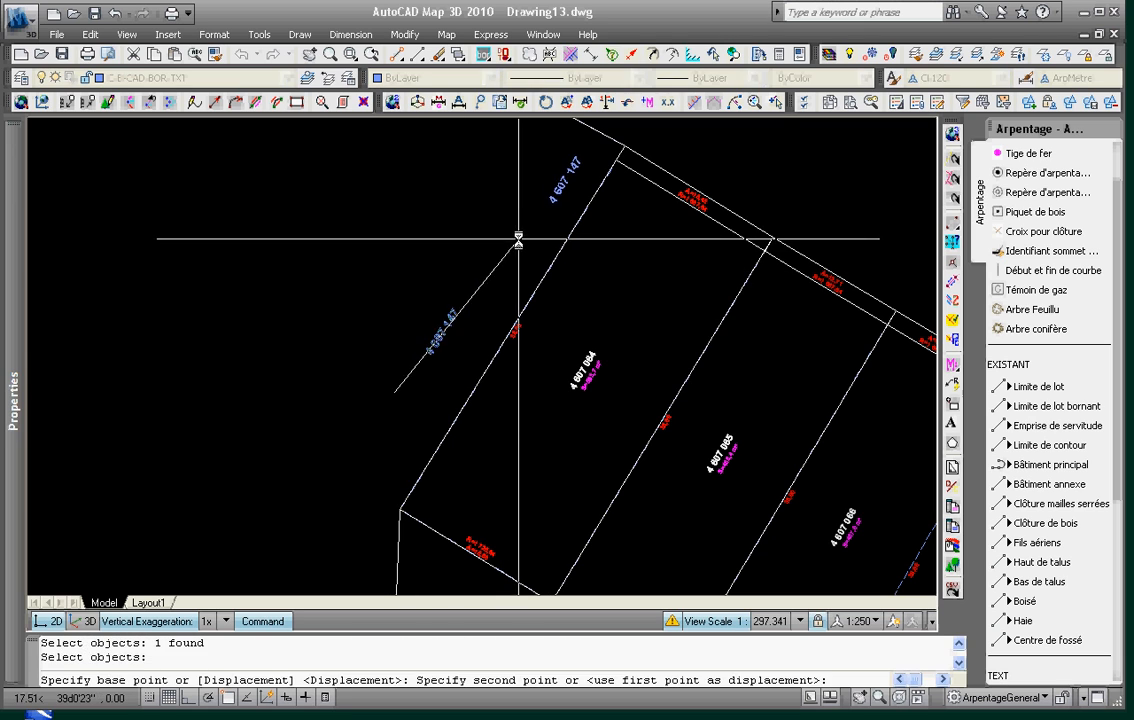
{"action": "left_click", "coordinate": [519, 238]}
{"action": "key", "text": "Escape"}
{"action": "key", "text": "Escape"}
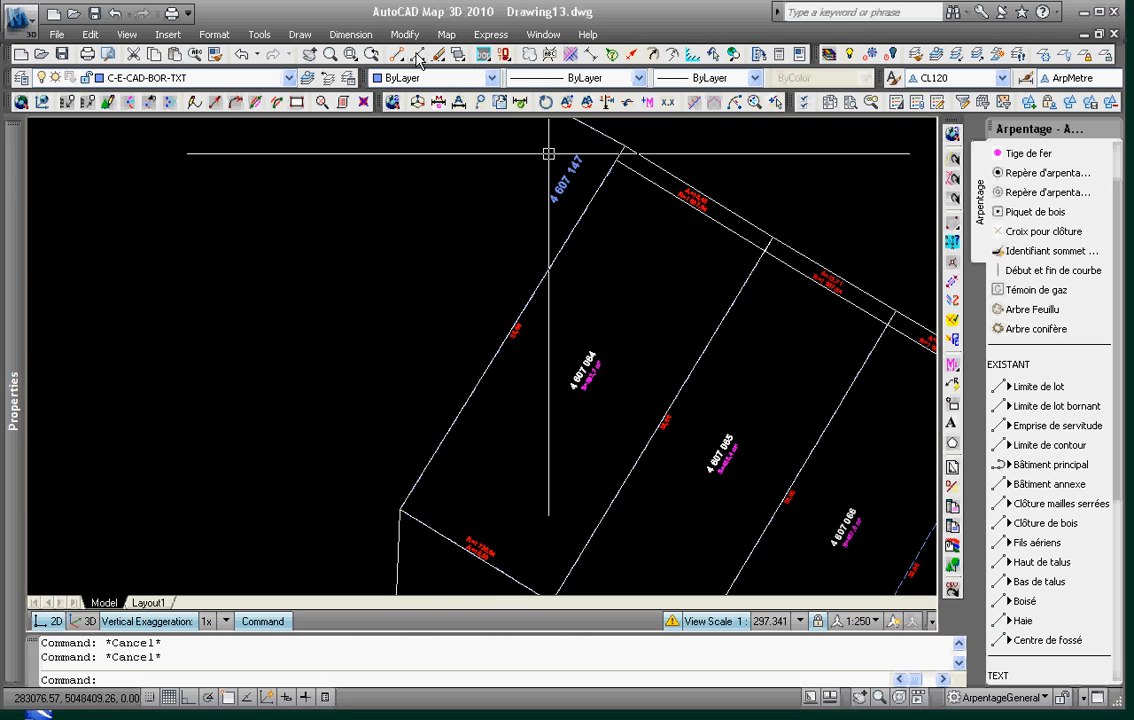
{"action": "left_click", "coordinate": [217, 55]}
{"action": "left_click", "coordinate": [580, 172]}
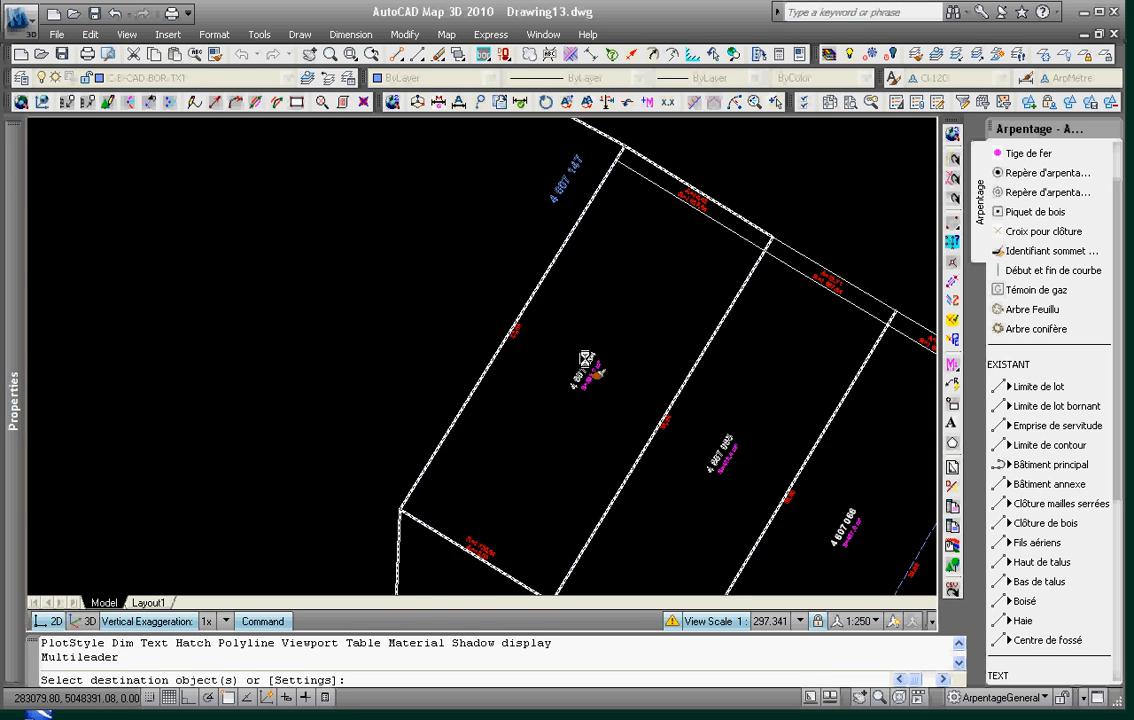
{"action": "left_click", "coordinate": [583, 372]}
{"action": "key", "text": "Escape"}
{"action": "key", "text": "Escape"}
{"action": "key", "text": "Escape"}
Regenerate the drawing to clear the preview of the queried objects
{"action": "mouse_move", "coordinate": [628, 400]}
{"action": "middle_mouse_down"}
{"action": "mouse_move", "coordinate": [602, 375]}
{"action": "mouse_move", "coordinate": [582, 375]}
{"action": "middle_mouse_up"}
{"action": "type", "text": "re"}
{"action": "key", "text": "Return"}
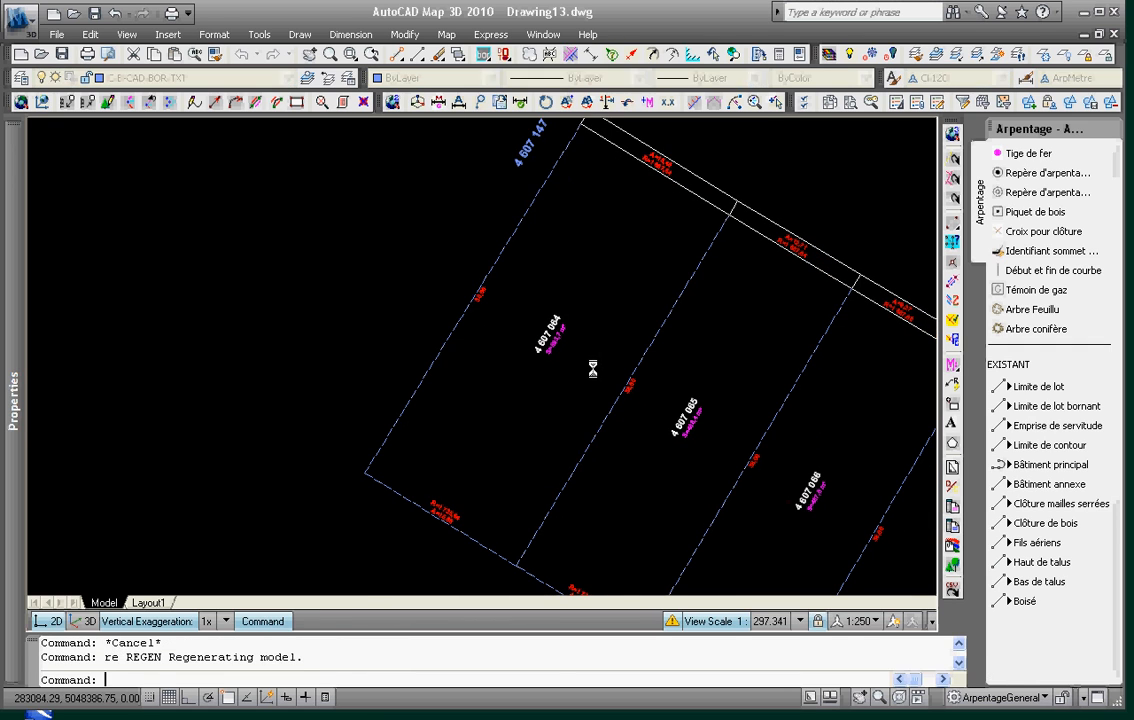
Match the properties of the 4 607 147 label onto the lot numbers 4 607 064 through 4 607 069
{"action": "key", "text": "Escape"}
{"action": "left_click", "coordinate": [215, 56]}
{"action": "left_click", "coordinate": [531, 143]}
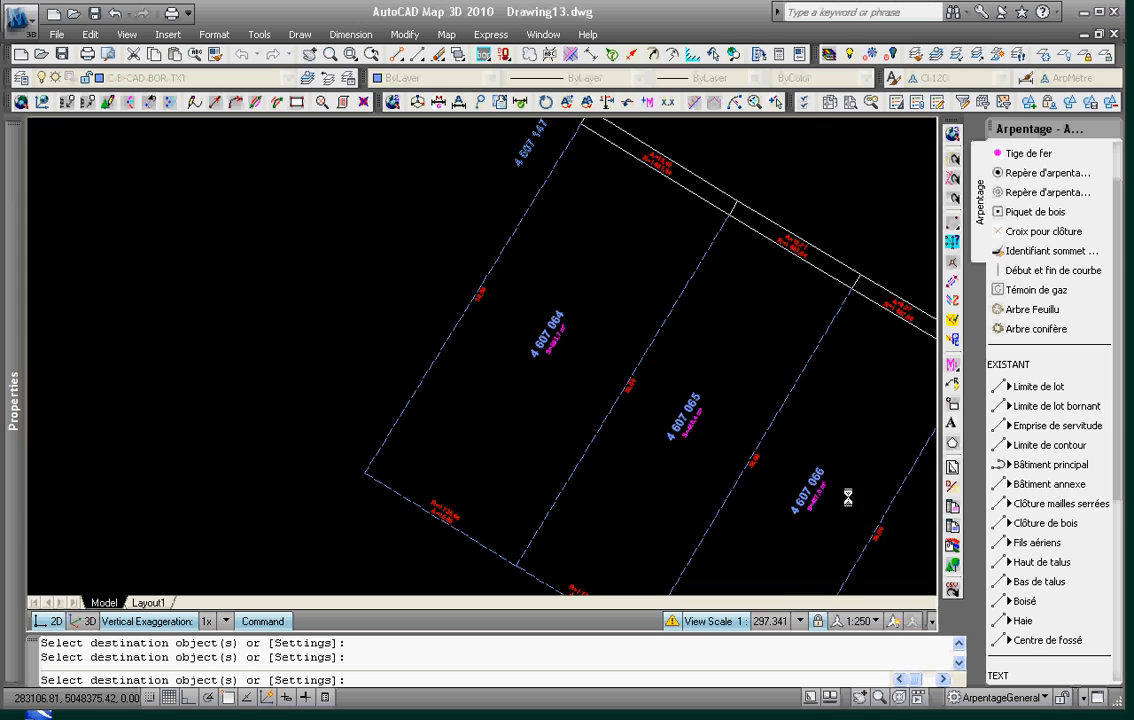
{"action": "middle_click_drag", "start_coordinate": [847, 497], "coordinate": [690, 388]}
{"action": "middle_click_drag", "start_coordinate": [831, 455], "coordinate": [578, 352]}
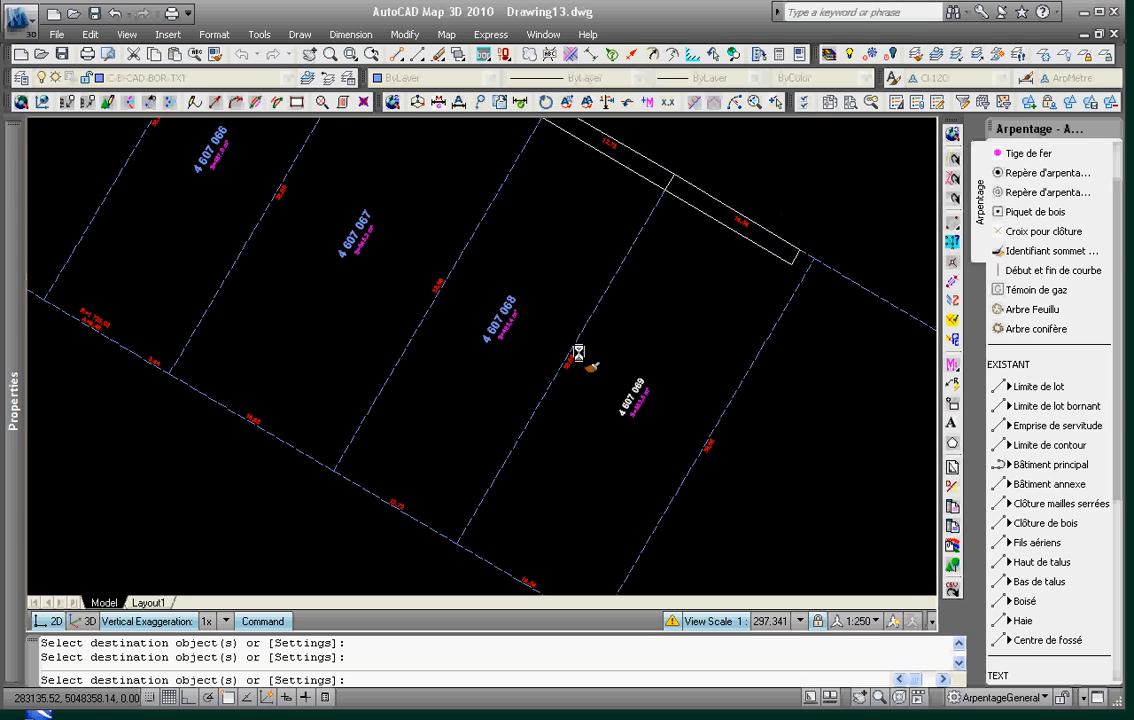
{"action": "key", "text": "Escape"}
{"action": "scroll", "coordinate": [668, 385], "scroll_direction": "down", "scroll_amount": 5}
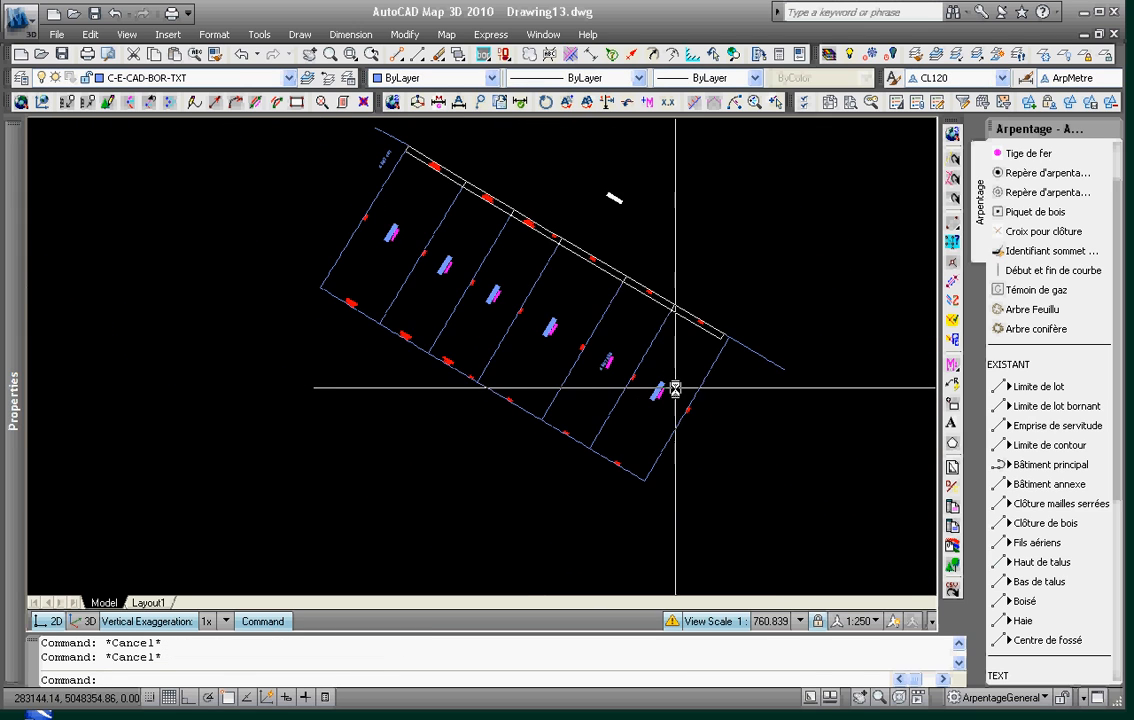
{"action": "left_click", "coordinate": [215, 54]}
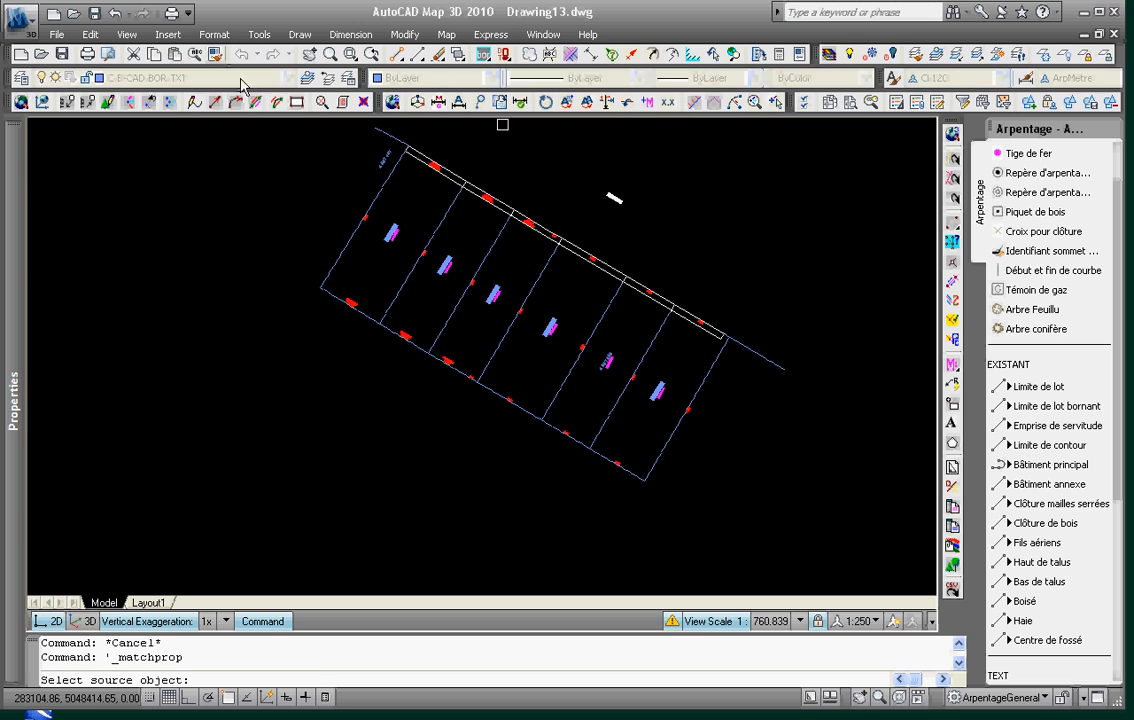
{"action": "key", "text": "Escape"}
{"action": "key", "text": "Escape"}
Put the lot number text northeast of the rear strip on layer C-E-CAD-BOR-TXT
{"action": "left_click", "coordinate": [598, 190]}
{"action": "scroll", "coordinate": [600, 190], "scroll_direction": "up", "scroll_amount": 4}
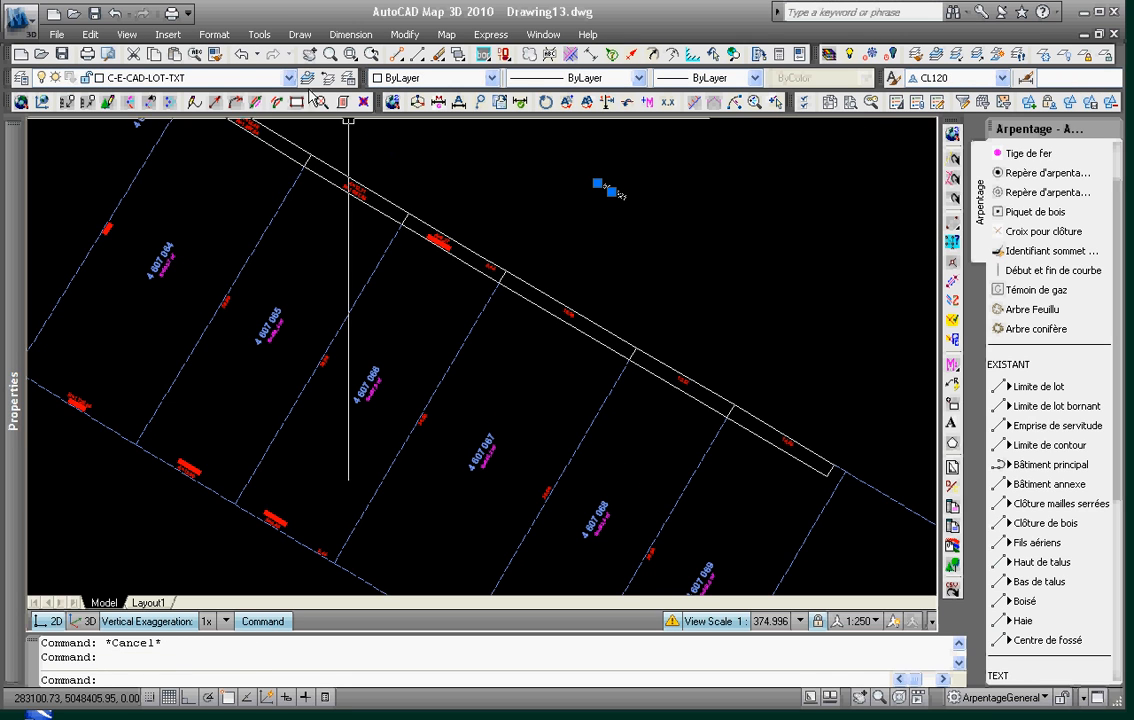
{"action": "left_click", "coordinate": [244, 80]}
{"action": "scroll", "coordinate": [240, 208], "scroll_direction": "up", "scroll_amount": 5}
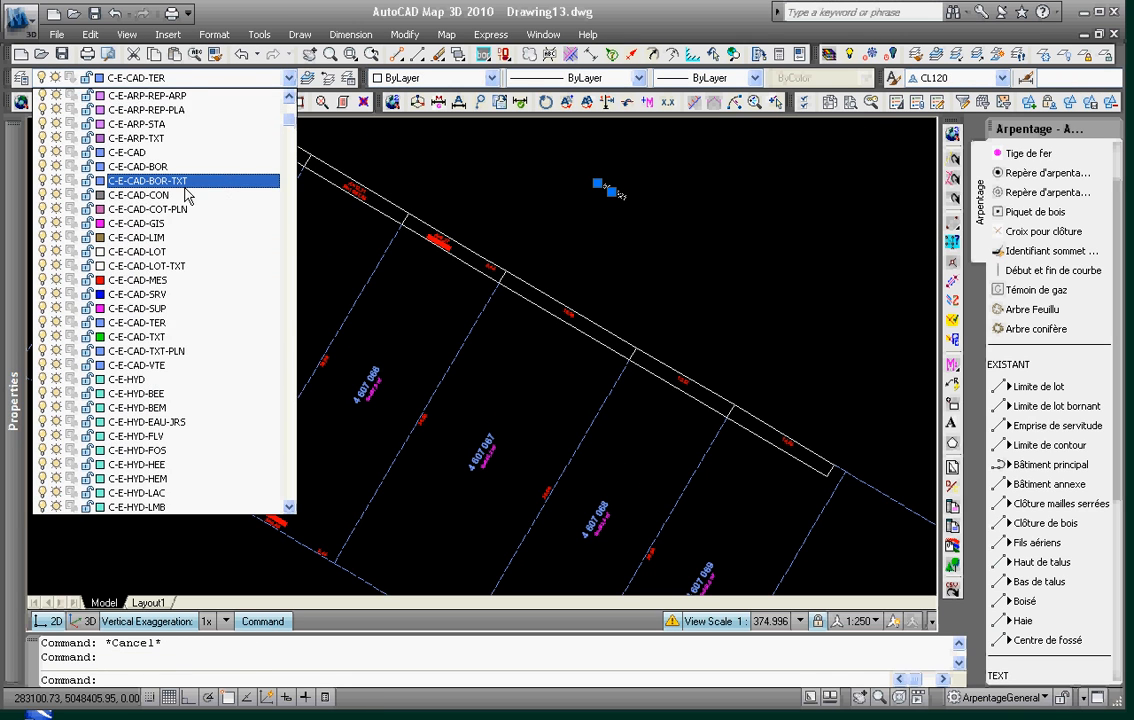
{"action": "left_click", "coordinate": [173, 190]}
{"action": "key", "text": "Escape"}
{"action": "key", "text": "Escape"}
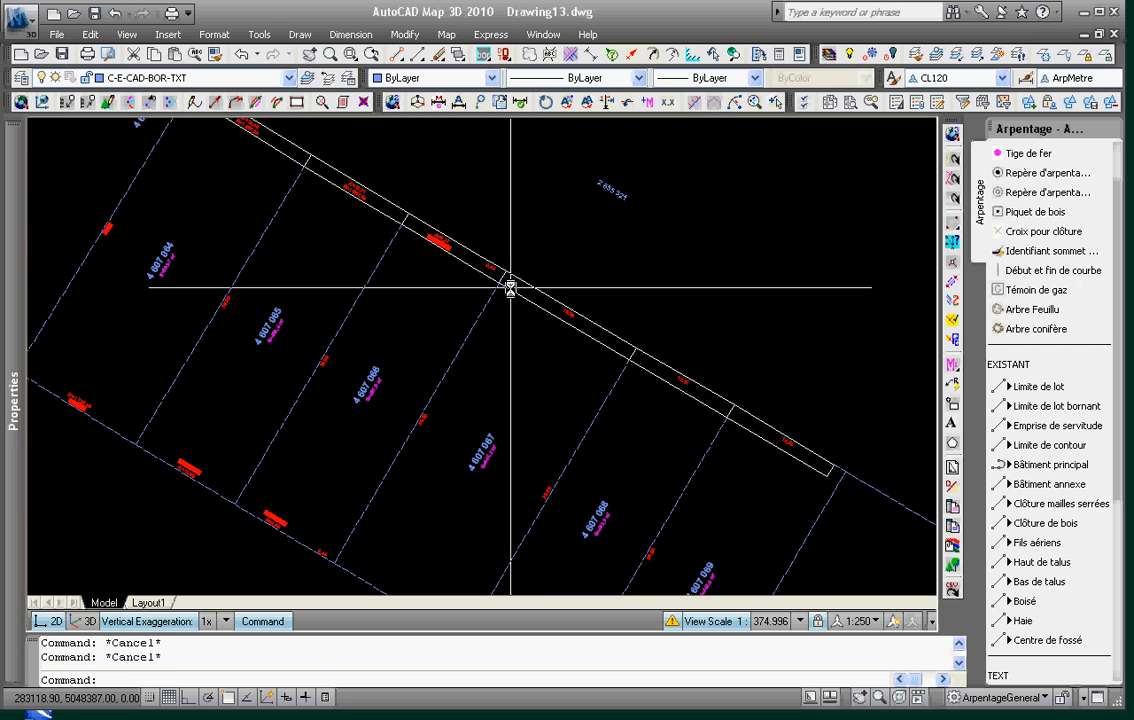
Match the properties of the 4 607 147 label onto the 2 855 321 lot number northeast of the strip
{"action": "left_click", "coordinate": [214, 55]}
{"action": "middle_click_drag", "start_coordinate": [377, 240], "coordinate": [501, 326]}
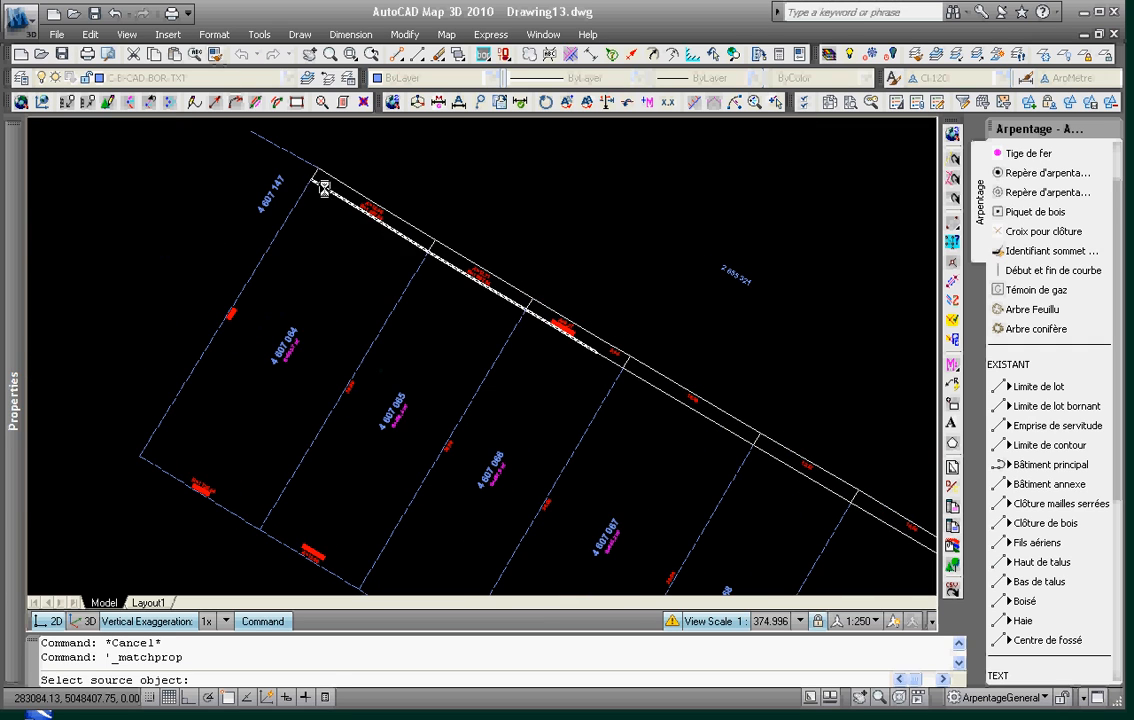
{"action": "left_click", "coordinate": [273, 185]}
{"action": "left_click", "coordinate": [727, 270]}
{"action": "key", "text": "Escape"}
{"action": "key", "text": "Escape"}
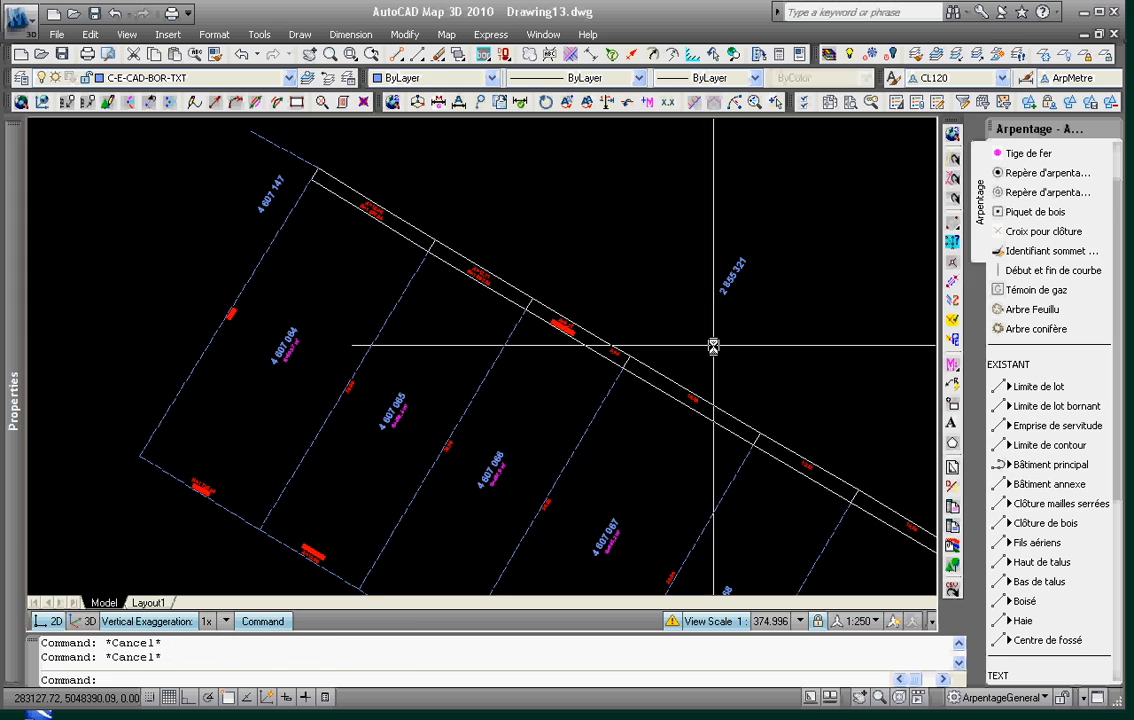
{"action": "type", "text": "rt"}
{"action": "key", "text": "Return"}
{"action": "key", "text": "Escape"}
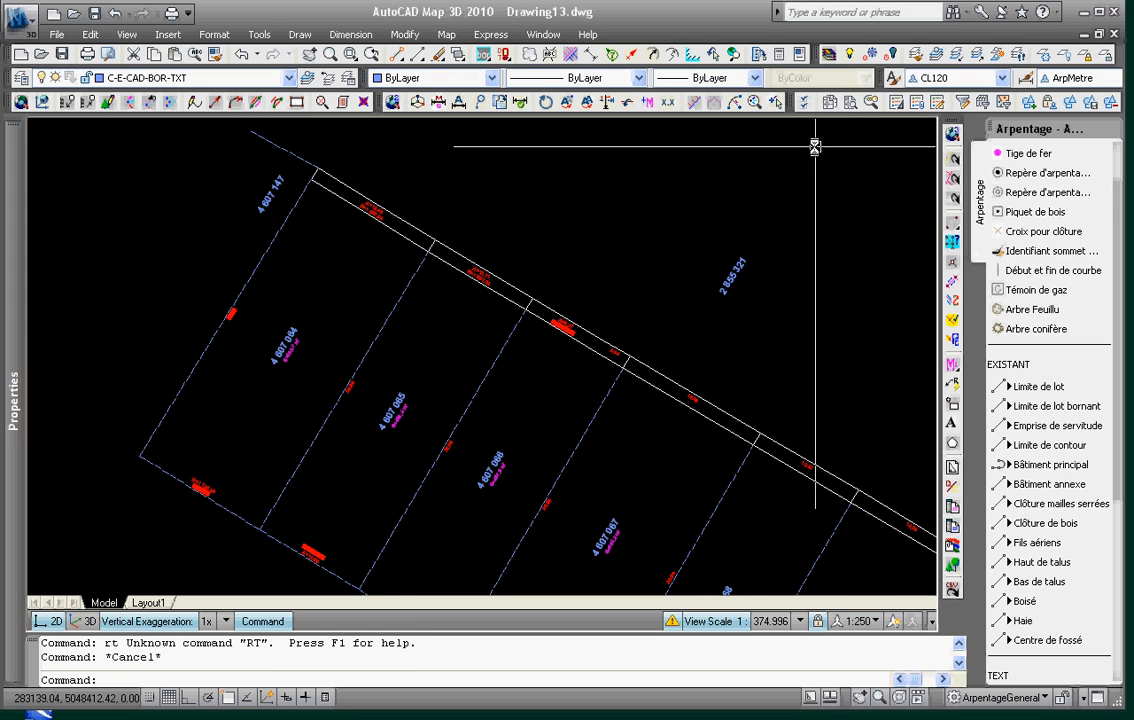
Align the 2 855 321 label parallel to the rear strip's long line
{"action": "left_click", "coordinate": [545, 101]}
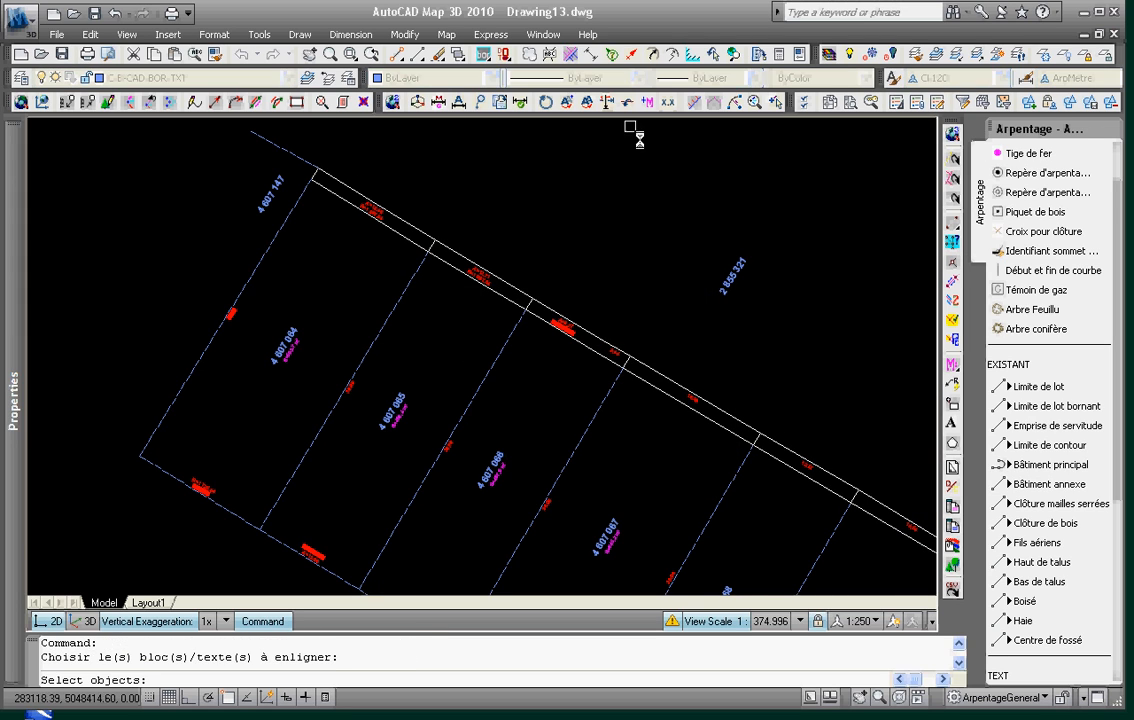
{"action": "scroll", "coordinate": [610, 355], "scroll_direction": "up", "scroll_amount": 5}
{"action": "left_click", "coordinate": [658, 392]}
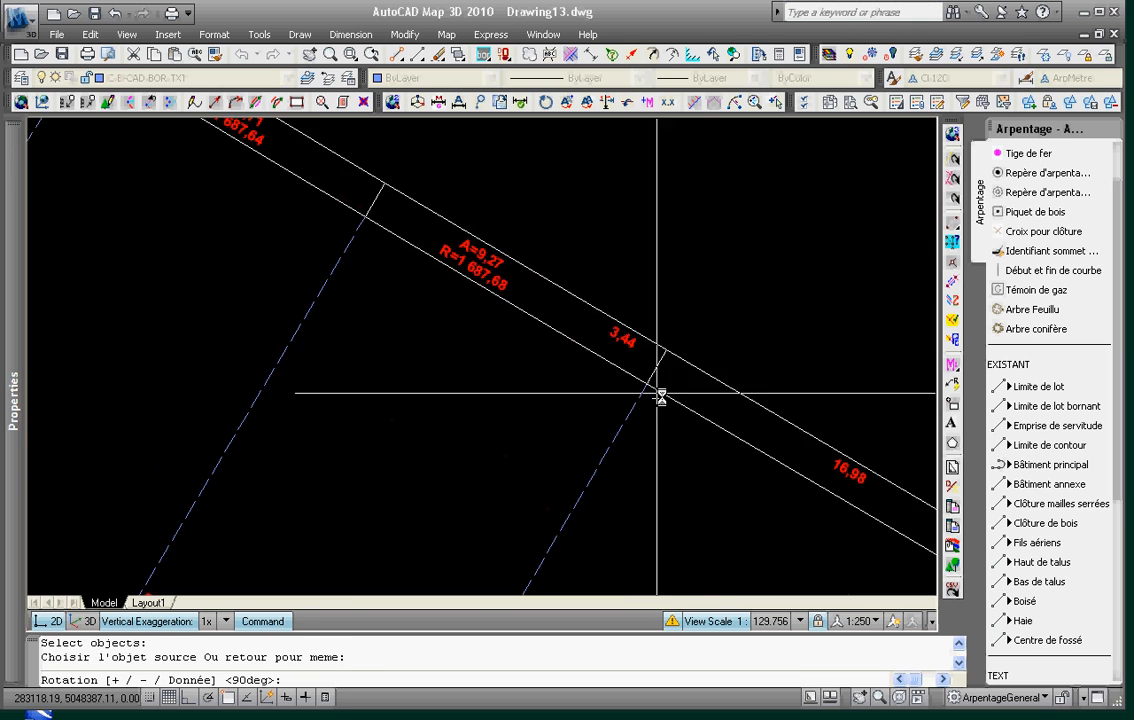
{"action": "scroll", "coordinate": [499, 349], "scroll_direction": "down", "scroll_amount": 4}
{"action": "key", "text": "Escape"}
Move the 2 855 321 label closer to the middle of the rear strip, on its northeast side
{"action": "type", "text": "m"}
{"action": "key", "text": "Return"}
{"action": "left_click", "coordinate": [617, 248]}
{"action": "key", "text": "Return"}
{"action": "left_click", "coordinate": [688, 266]}
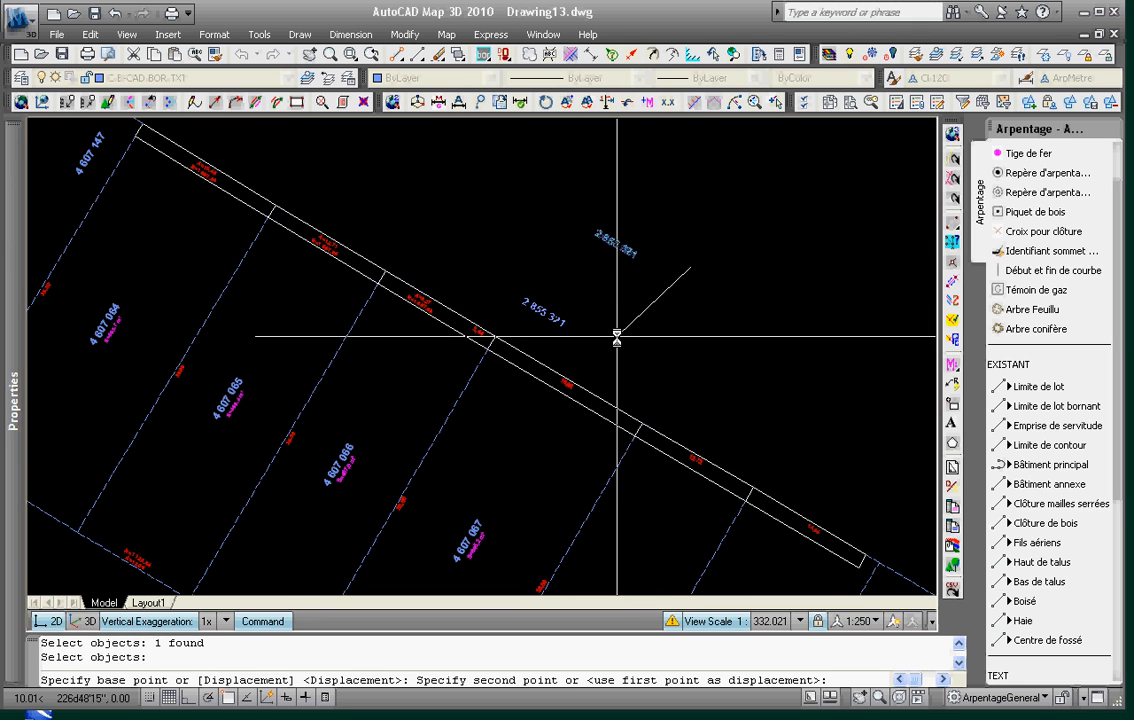
{"action": "left_click", "coordinate": [617, 345]}
{"action": "key", "text": "Escape"}
{"action": "middle_click_drag", "start_coordinate": [644, 475], "coordinate": [567, 328]}
{"action": "scroll", "coordinate": [567, 328], "scroll_direction": "down", "scroll_amount": 4}
{"action": "scroll", "coordinate": [646, 460], "scroll_direction": "up", "scroll_amount": 6}
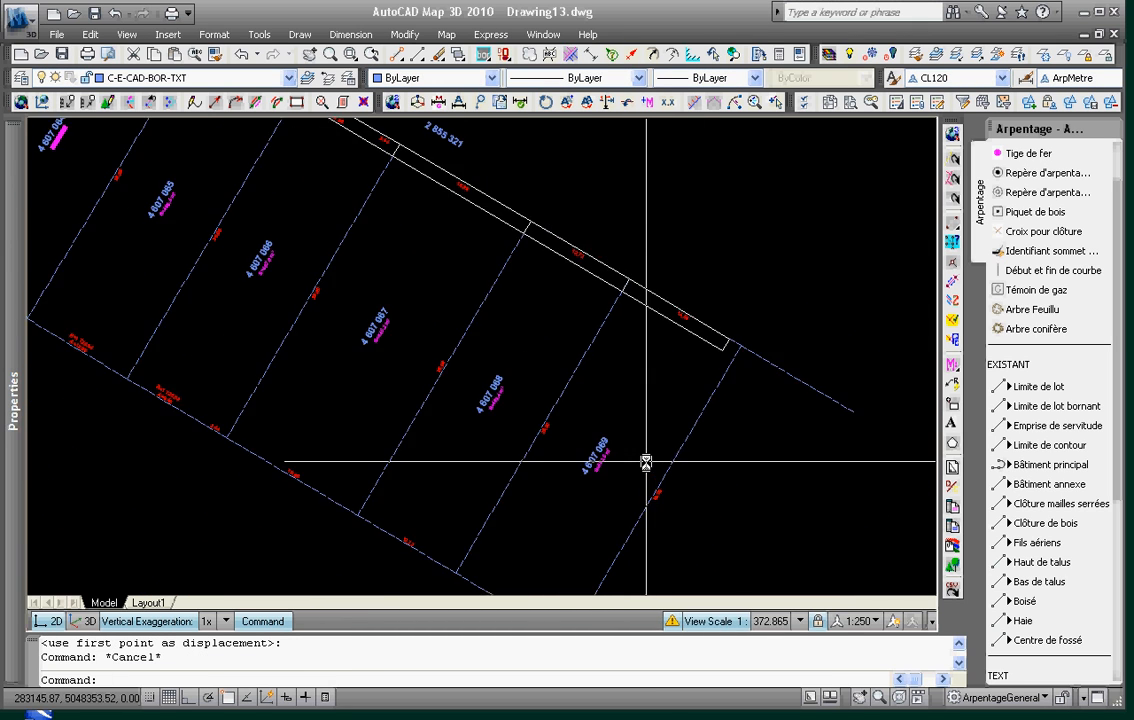
{"action": "key", "text": "Escape"}
{"action": "type", "text": "ex"}
{"action": "key", "text": "Return"}
{"action": "left_click", "coordinate": [587, 432]}
{"action": "key", "text": "Escape"}
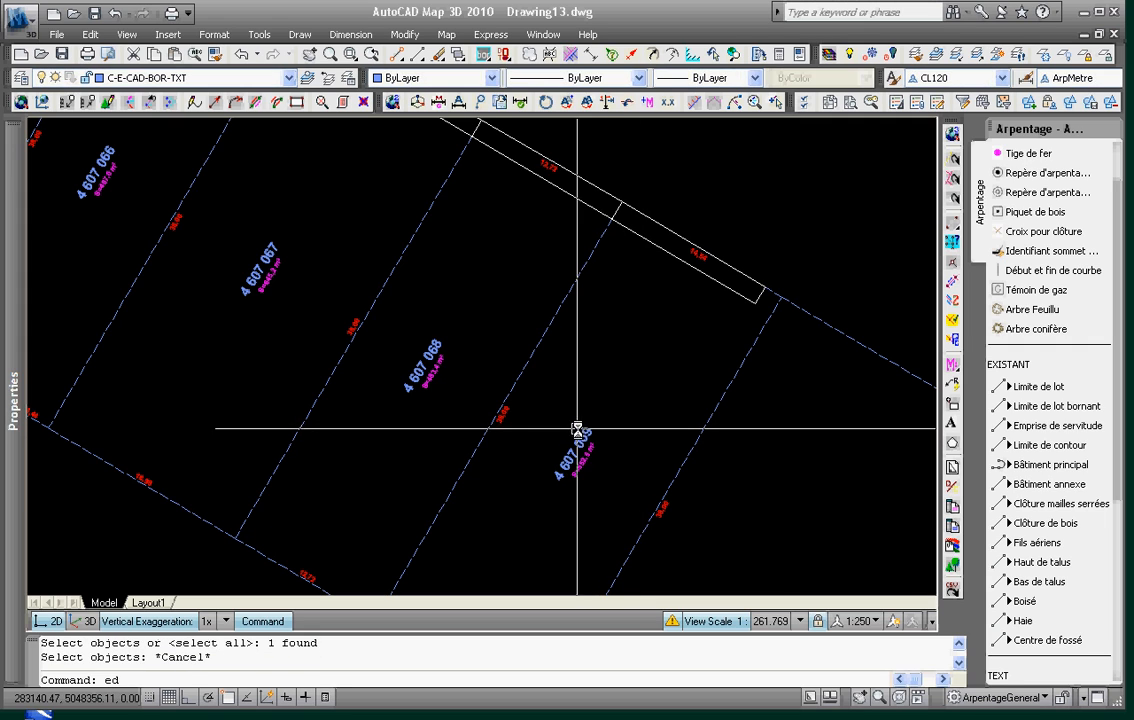
Change the 4 607 069 lot number text to 4 607 069 PTIE
{"action": "type", "text": "ed"}
{"action": "key", "text": "Return"}
{"action": "left_click", "coordinate": [577, 430]}
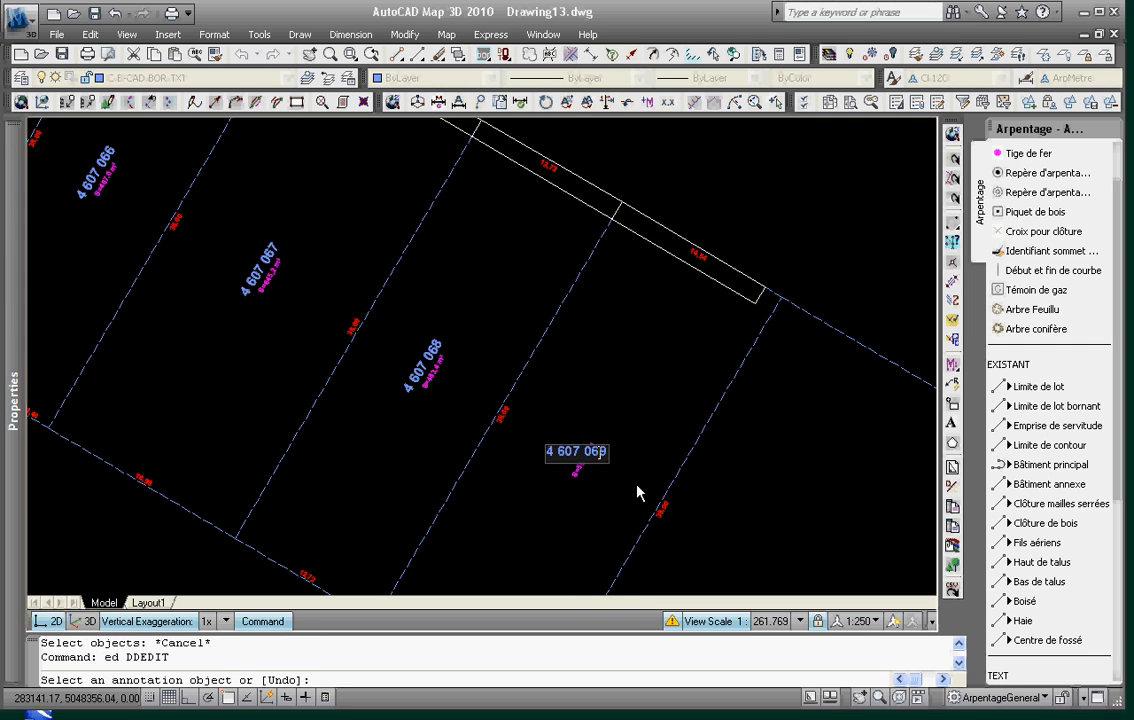
{"action": "type", "text": "PTIE"}
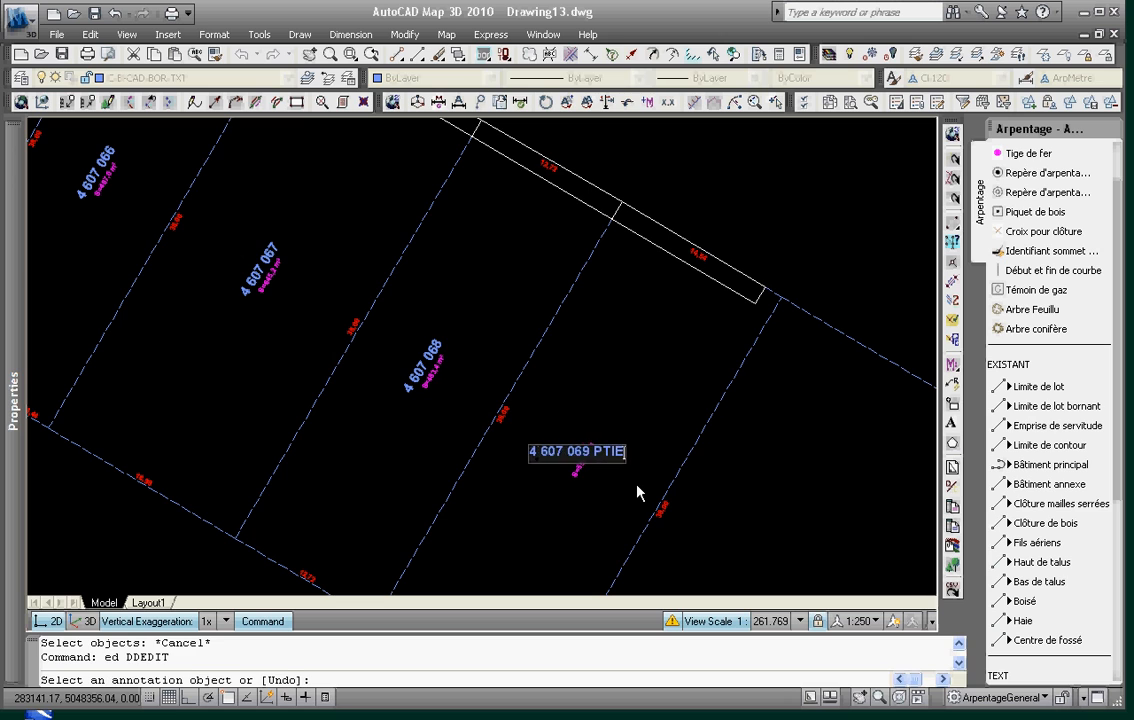
{"action": "key", "text": "Return"}
{"action": "key", "text": "Escape"}
{"action": "key", "text": "Escape"}
{"action": "key", "text": "Escape"}
Move the 4 607 069 PTIE label northeast within its lot, clear of the area text and near the strip
{"action": "type", "text": "m"}
{"action": "key", "text": "Return"}
{"action": "left_click", "coordinate": [588, 413]}
{"action": "key", "text": "Return"}
{"action": "left_click", "coordinate": [611, 458]}
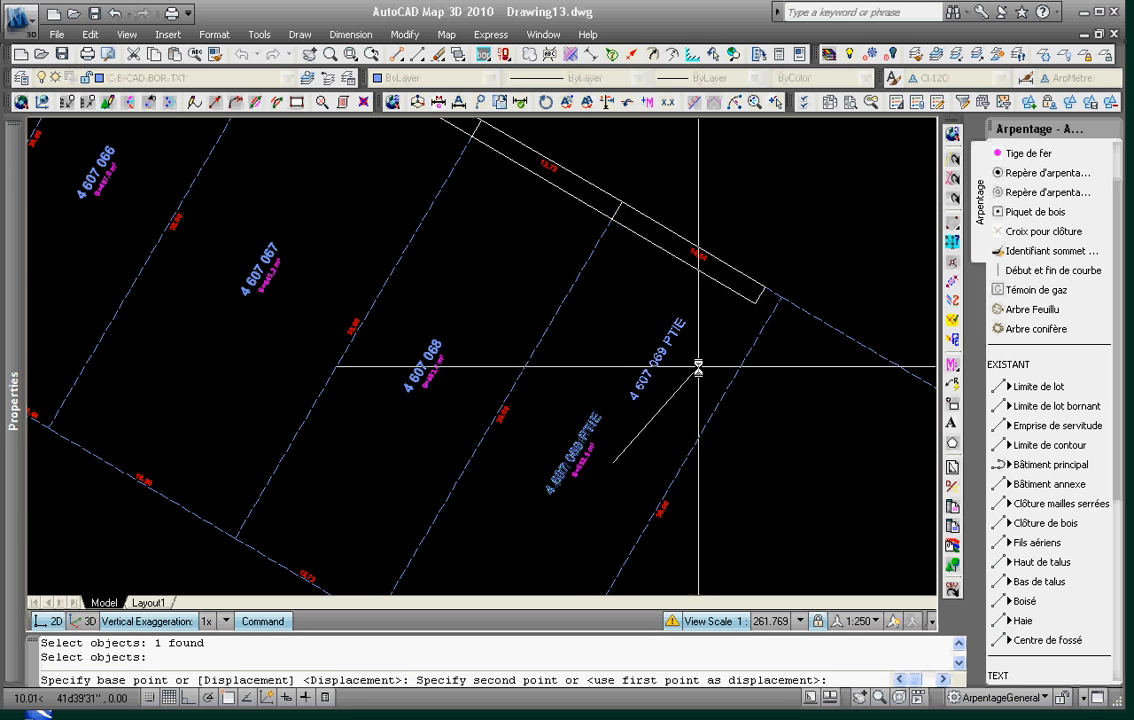
{"action": "left_click", "coordinate": [701, 337]}
{"action": "key", "text": "Escape"}
{"action": "key", "text": "Escape"}
Change the 4 607 068 lot number text to 4 607 068 PTIE
{"action": "type", "text": "ed"}
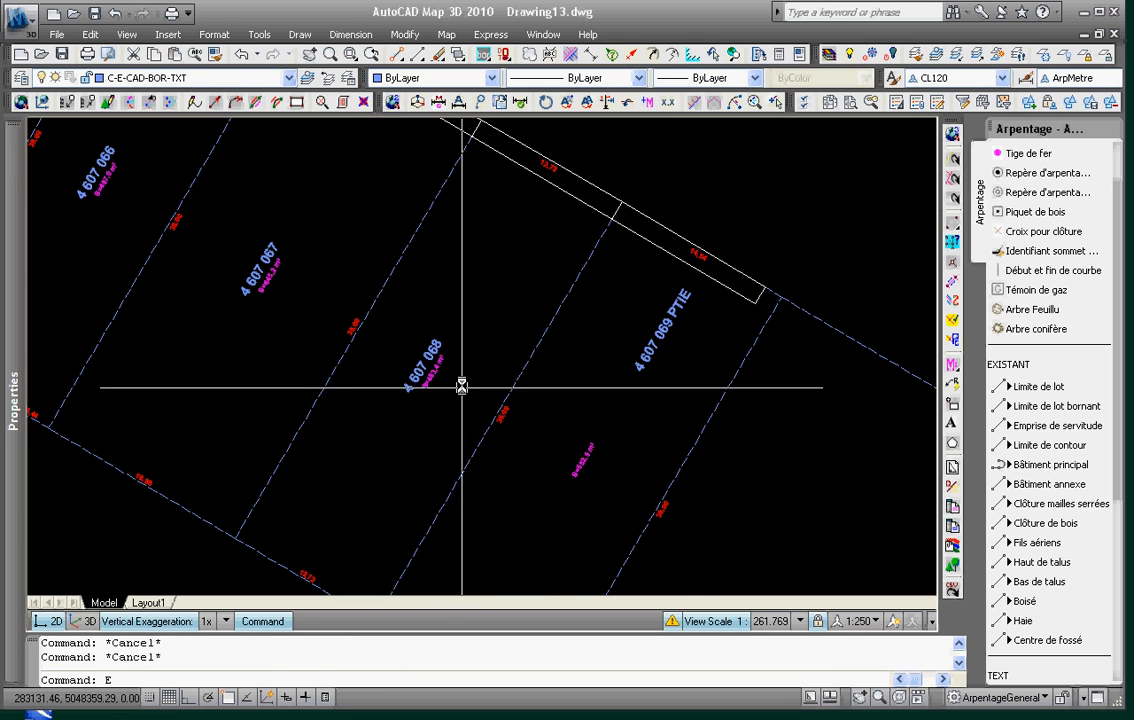
{"action": "key", "text": "Return"}
{"action": "left_click", "coordinate": [425, 366]}
{"action": "type", "text": "PT"}
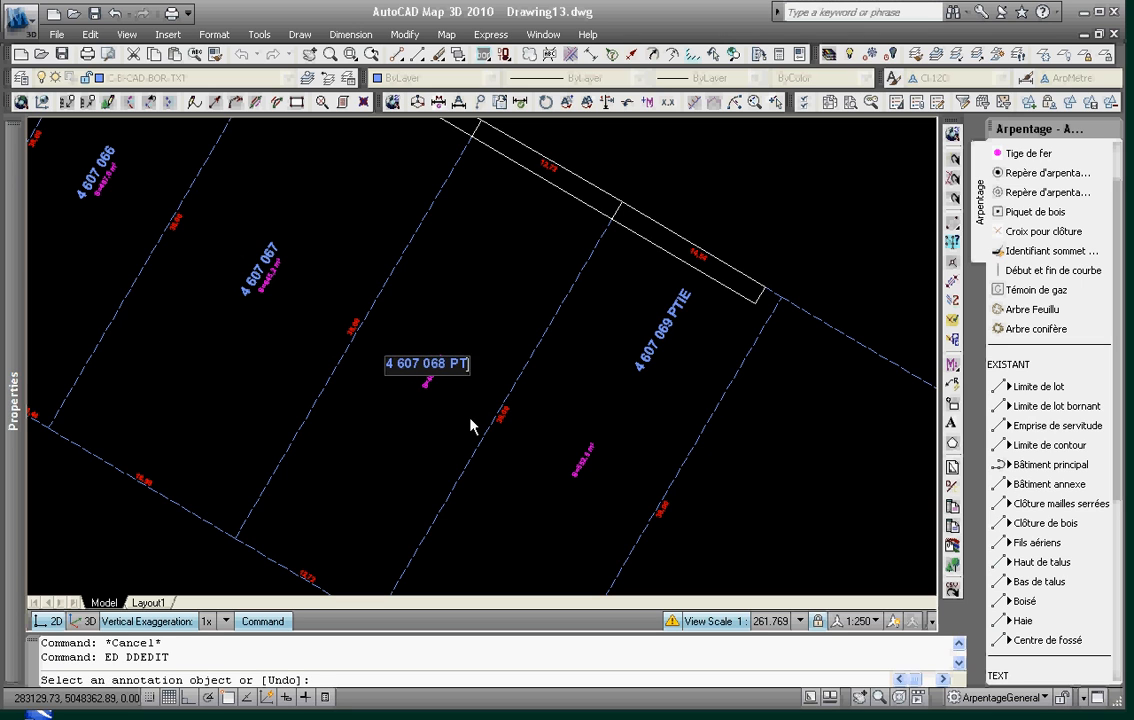
{"action": "type", "text": "IE"}
{"action": "key", "text": "Return"}
{"action": "key", "text": "Escape"}
Move the 4 607 068 PTIE label up its lot toward the rear strip, clear of the area text
{"action": "type", "text": "m"}
{"action": "key", "text": "Return"}
{"action": "key", "text": "Return"}
{"action": "left_click", "coordinate": [417, 382]}
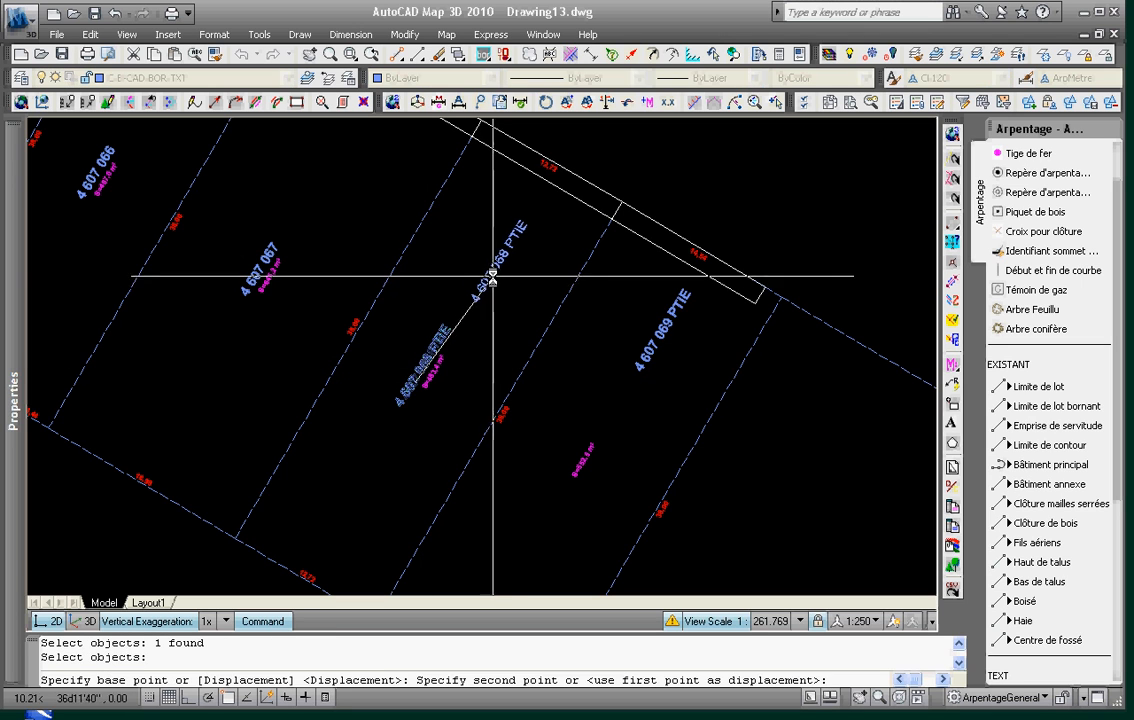
{"action": "left_click", "coordinate": [500, 263]}
Change the 4 607 067 lot number text to 4 607 067 PTIE
{"action": "middle_click_drag", "start_coordinate": [335, 246], "coordinate": [545, 383]}
{"action": "key", "text": "Escape"}
{"action": "key", "text": "Escape"}
{"action": "type", "text": "ed"}
{"action": "key", "text": "Return"}
{"action": "left_click", "coordinate": [490, 396]}
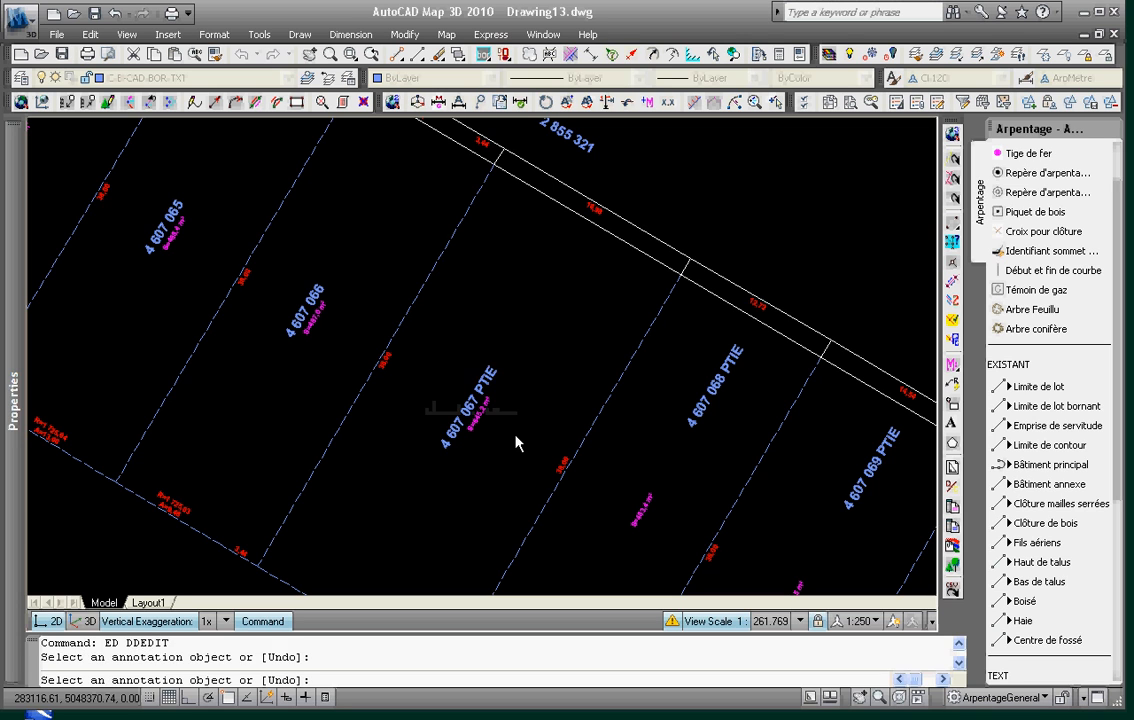
{"action": "key", "text": "Escape"}
Move the 4 607 067 PTIE label up its lot toward the rear strip, clear of the area text
{"action": "type", "text": "m"}
{"action": "key", "text": "Return"}
{"action": "left_click", "coordinate": [465, 410]}
{"action": "key", "text": "Return"}
{"action": "left_click", "coordinate": [446, 450]}
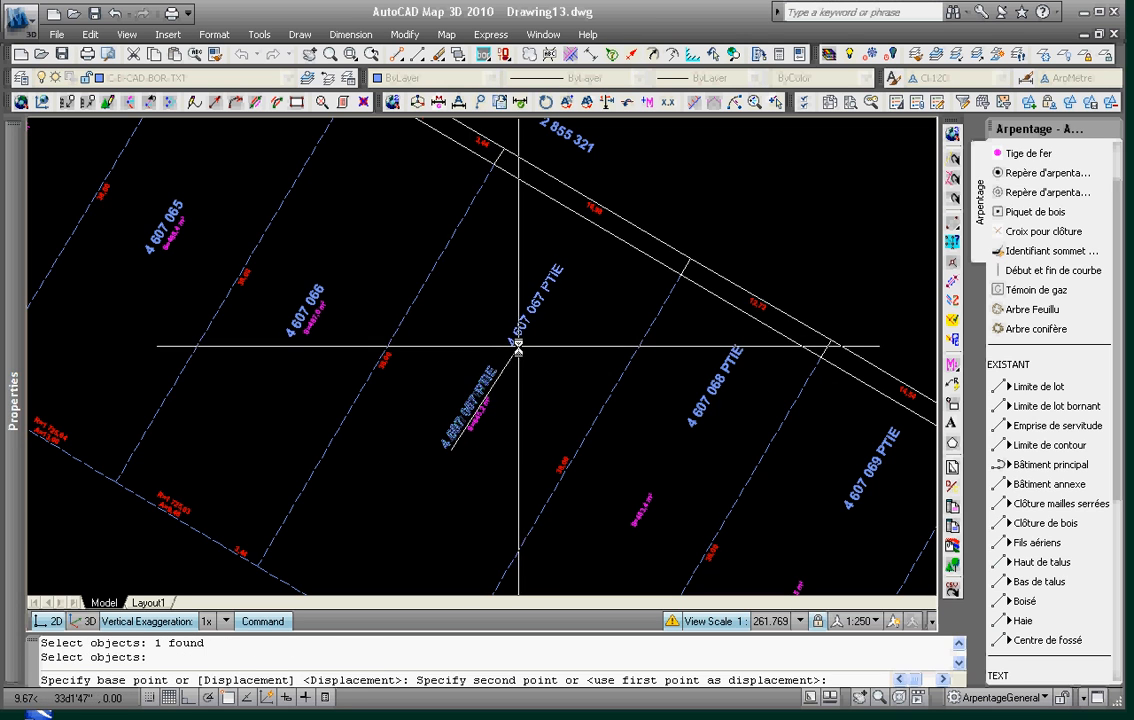
{"action": "left_click", "coordinate": [518, 345]}
Change the 4 607 066 lot number text to 4 607 066 PTIE
{"action": "middle_click_drag", "start_coordinate": [373, 279], "coordinate": [438, 334]}
{"action": "key", "text": "Escape"}
{"action": "type", "text": "ed"}
{"action": "key", "text": "Return"}
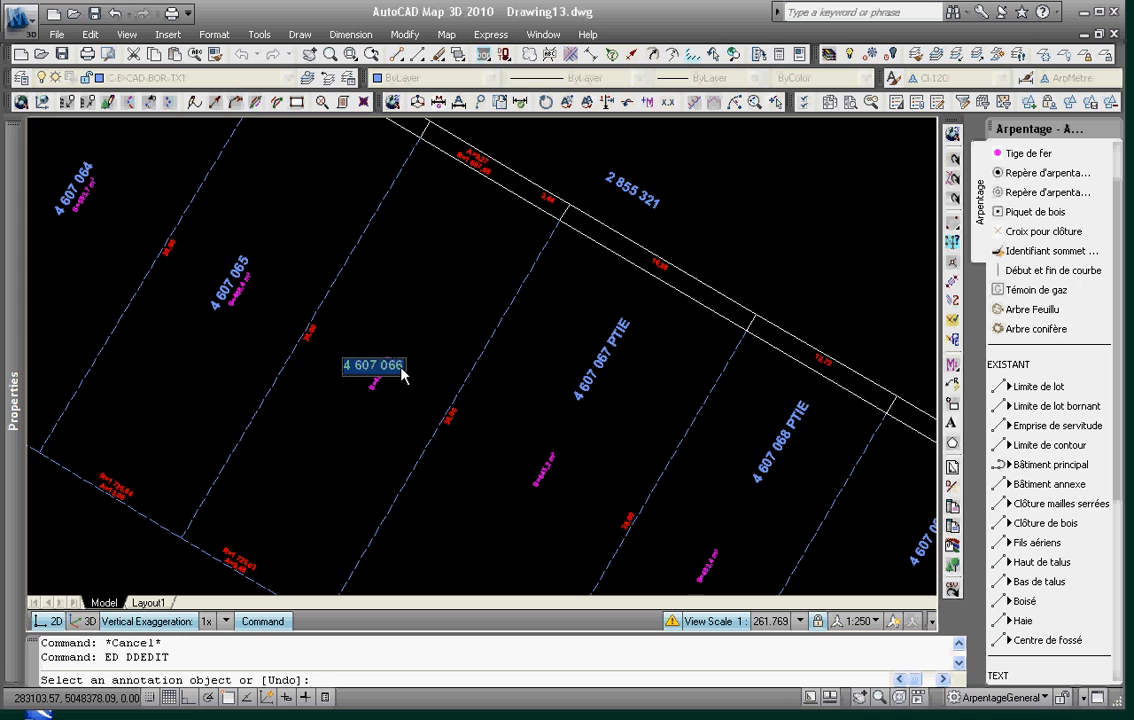
{"action": "type", "text": "PTIE"}
{"action": "key", "text": "Return"}
{"action": "key", "text": "Escape"}
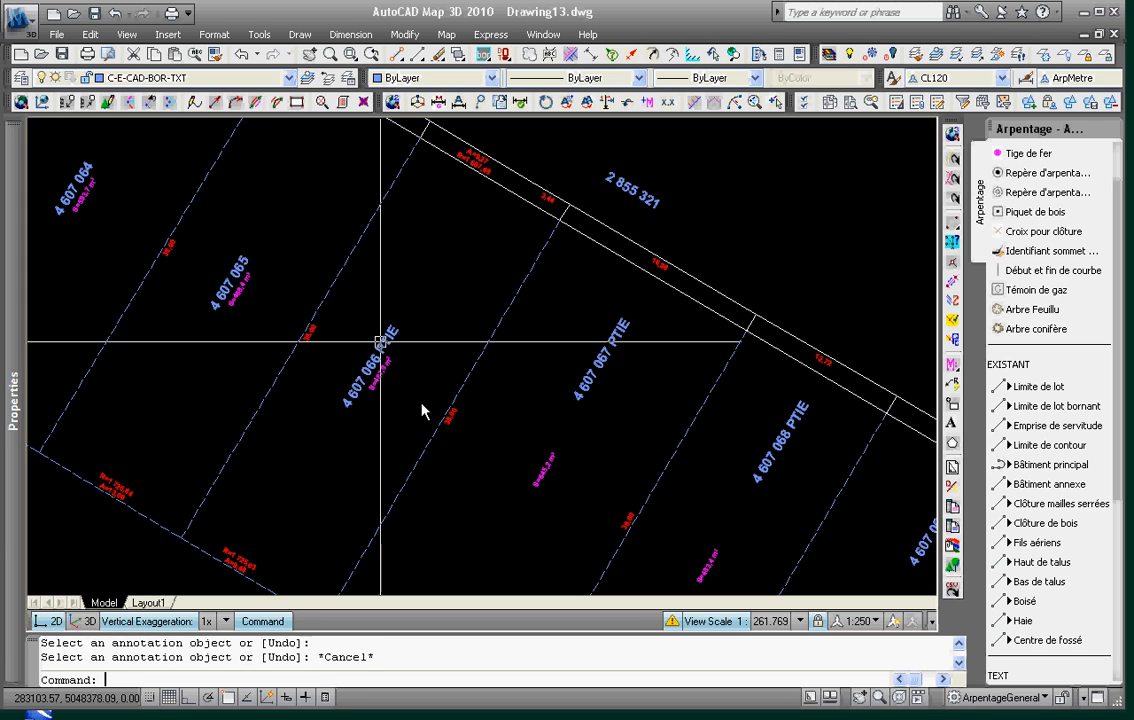
Move the 4 607 066 PTIE label up its lot toward the rear strip, clear of the area text
{"action": "type", "text": "m"}
{"action": "key", "text": "Return"}
{"action": "left_click", "coordinate": [391, 336]}
{"action": "key", "text": "Return"}
{"action": "left_click", "coordinate": [369, 370]}
{"action": "left_click", "coordinate": [434, 264]}
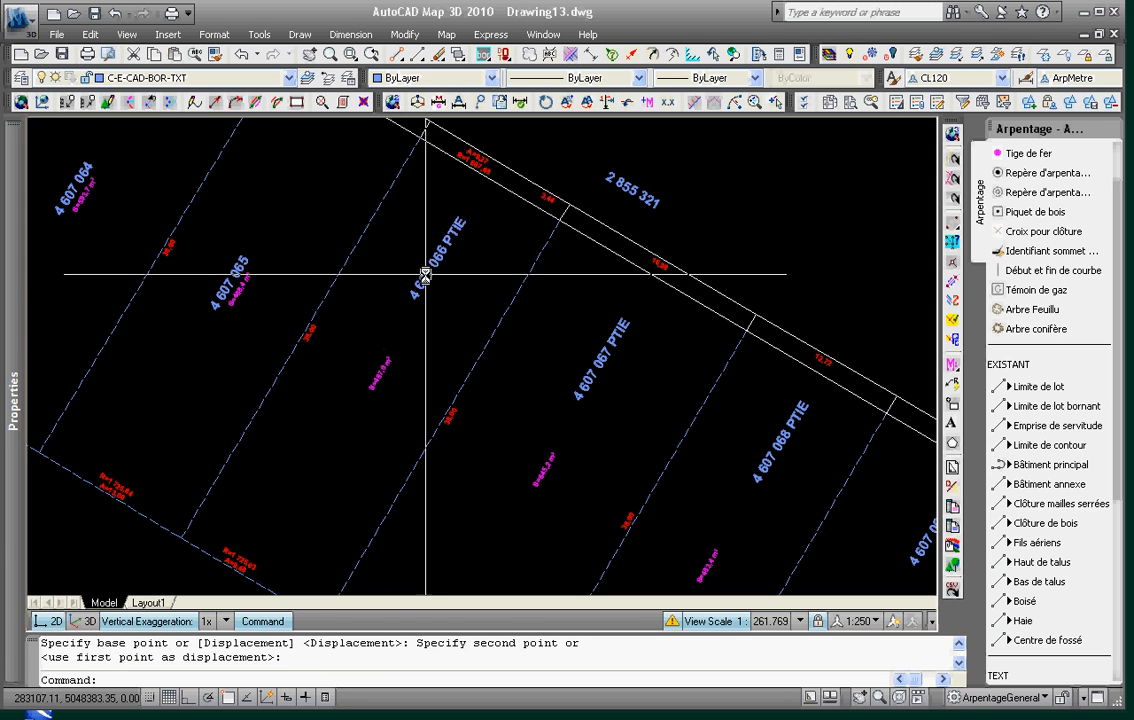
Change the 4 607 065 lot number text to 4 607 065 PTIE
{"action": "middle_click_drag", "start_coordinate": [334, 256], "coordinate": [488, 344]}
{"action": "key", "text": "Escape"}
{"action": "key", "text": "Escape"}
{"action": "type", "text": "ed"}
{"action": "key", "text": "Return"}
{"action": "left_click", "coordinate": [398, 362]}
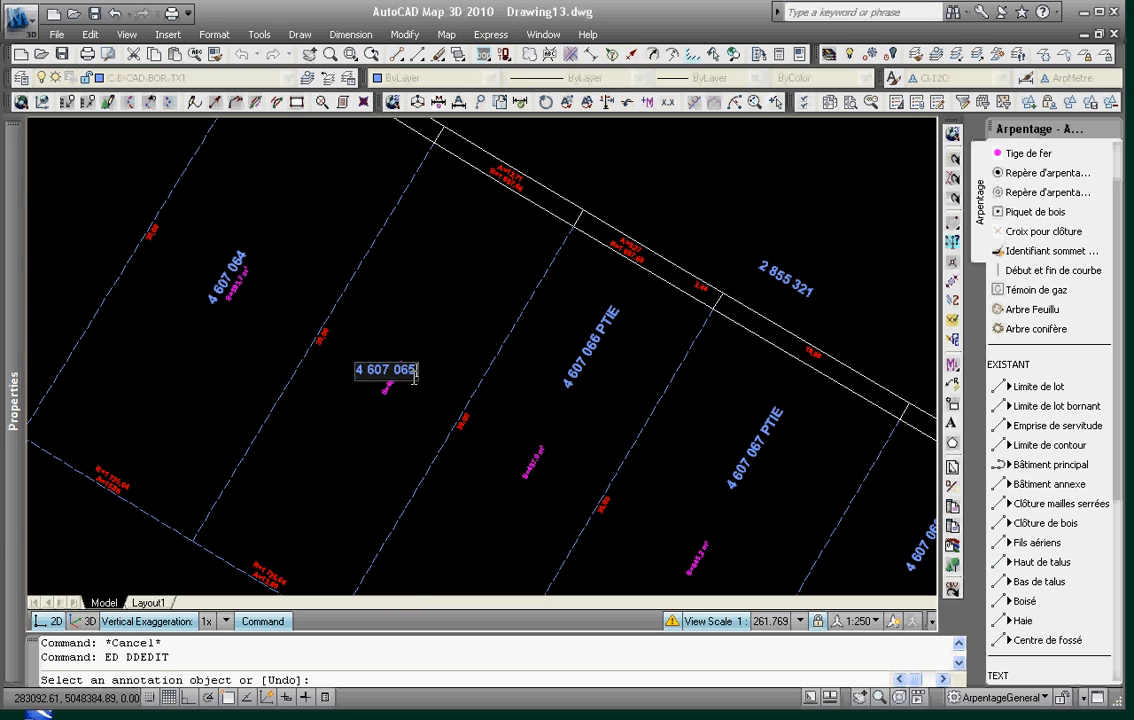
{"action": "type", "text": "PTIE"}
{"action": "key", "text": "Return"}
{"action": "key", "text": "Escape"}
Move the 4 607 065 PTIE label up its lot toward the rear strip, clear of the area text
{"action": "type", "text": "m"}
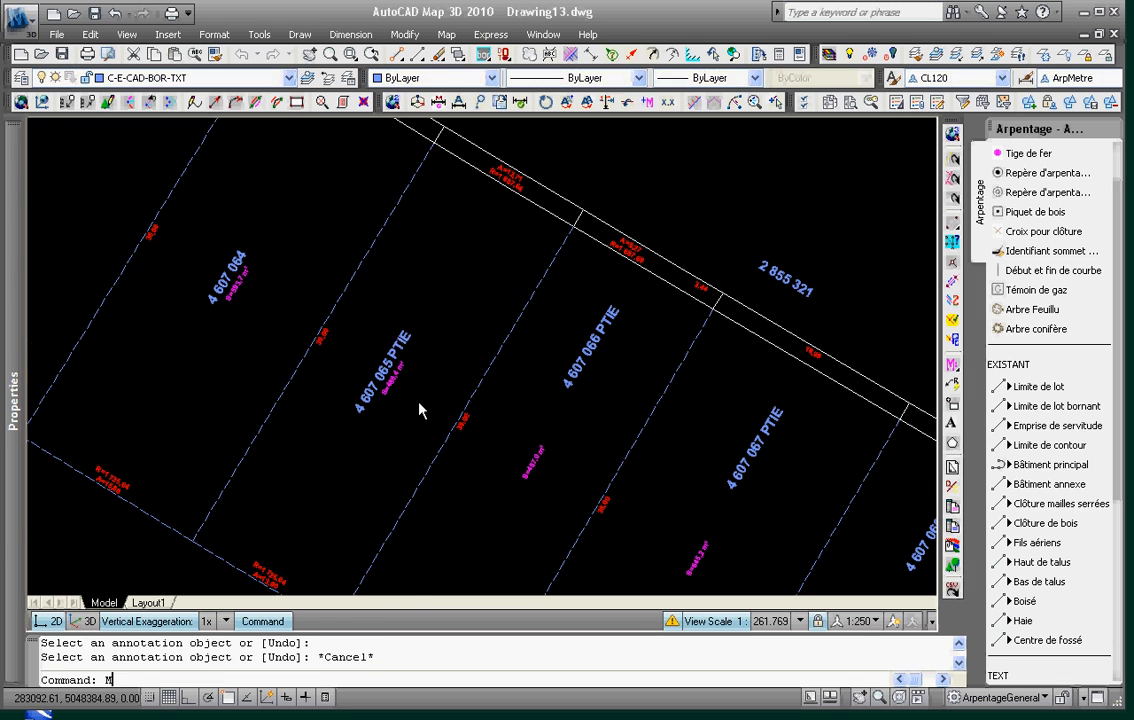
{"action": "key", "text": "Return"}
{"action": "left_click", "coordinate": [394, 337]}
{"action": "key", "text": "Return"}
{"action": "left_click", "coordinate": [408, 374]}
{"action": "left_click", "coordinate": [479, 280]}
{"action": "key", "text": "Escape"}
{"action": "key", "text": "Escape"}
Change the 4 607 064 lot number text to 4 607 064 PTIE
{"action": "middle_click_drag", "start_coordinate": [363, 281], "coordinate": [501, 364]}
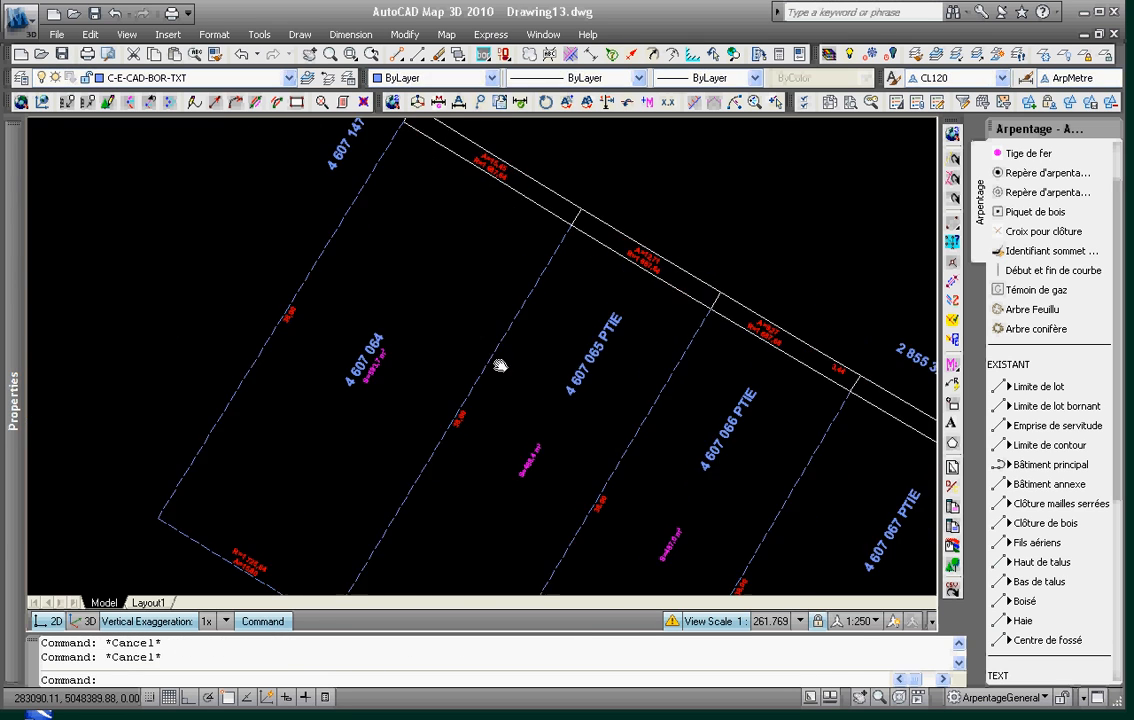
{"action": "type", "text": "ed"}
{"action": "key", "text": "Return"}
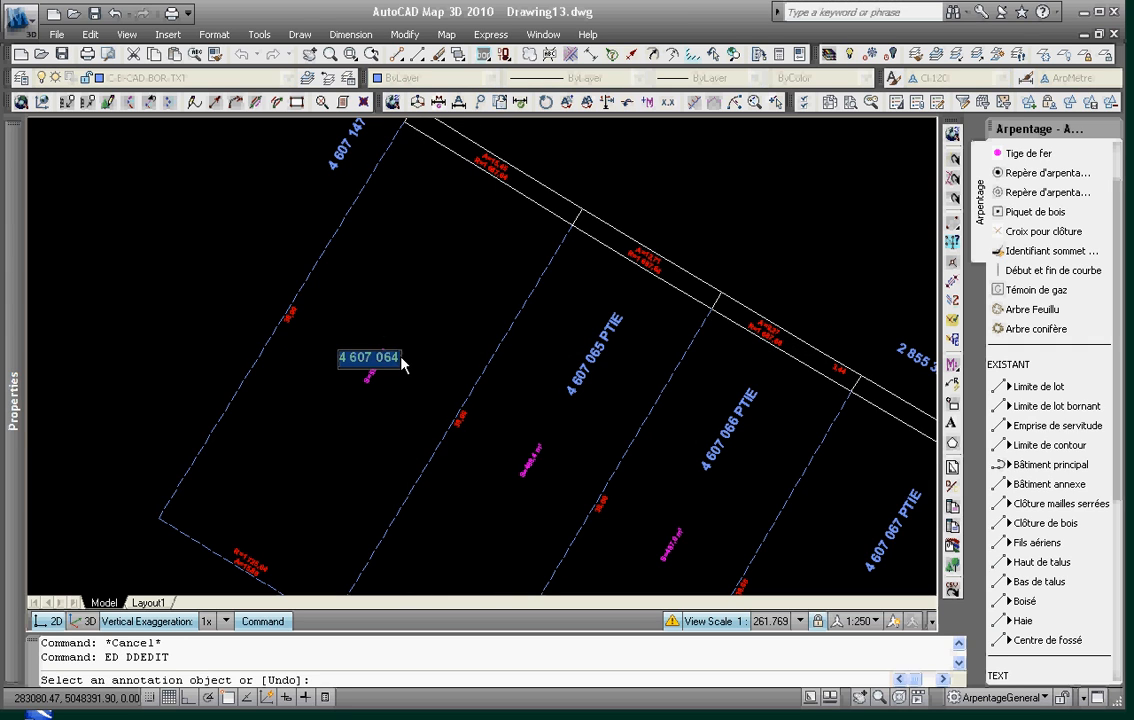
{"action": "type", "text": "PTIE"}
{"action": "key", "text": "Return"}
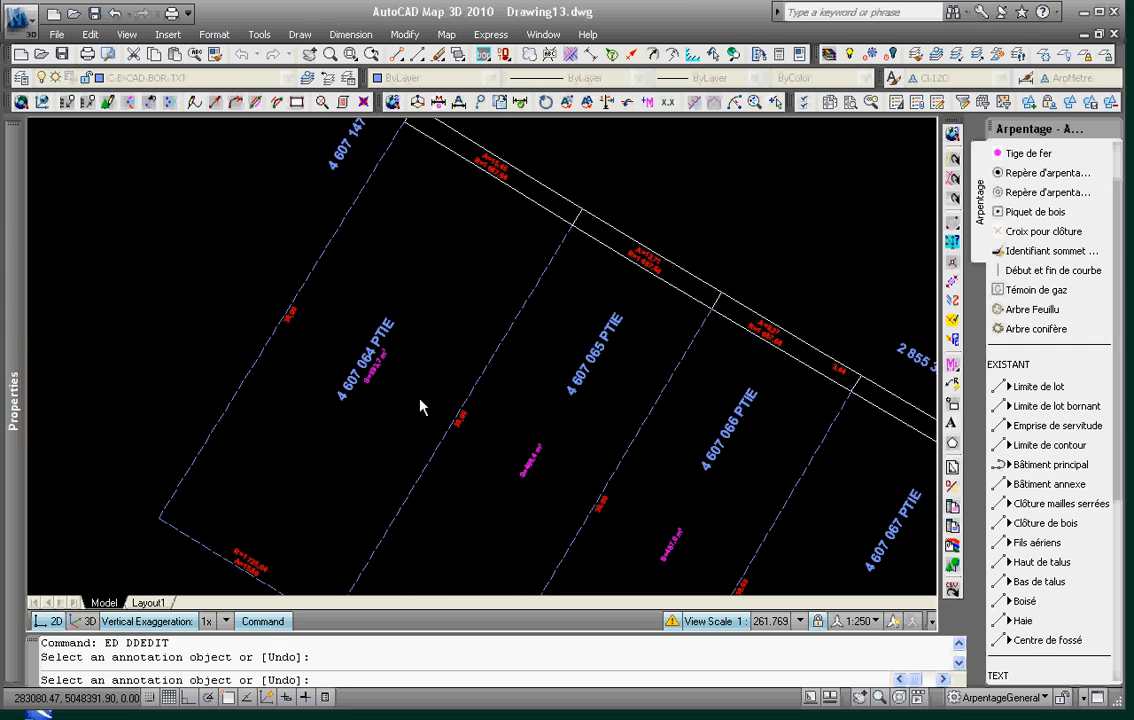
{"action": "key", "text": "Escape"}
Move the 4 607 064 PTIE label up its lot toward the rear strip, clear of the area text
{"action": "type", "text": "m"}
{"action": "key", "text": "Return"}
{"action": "left_click", "coordinate": [388, 325]}
{"action": "key", "text": "Return"}
{"action": "left_click", "coordinate": [398, 345]}
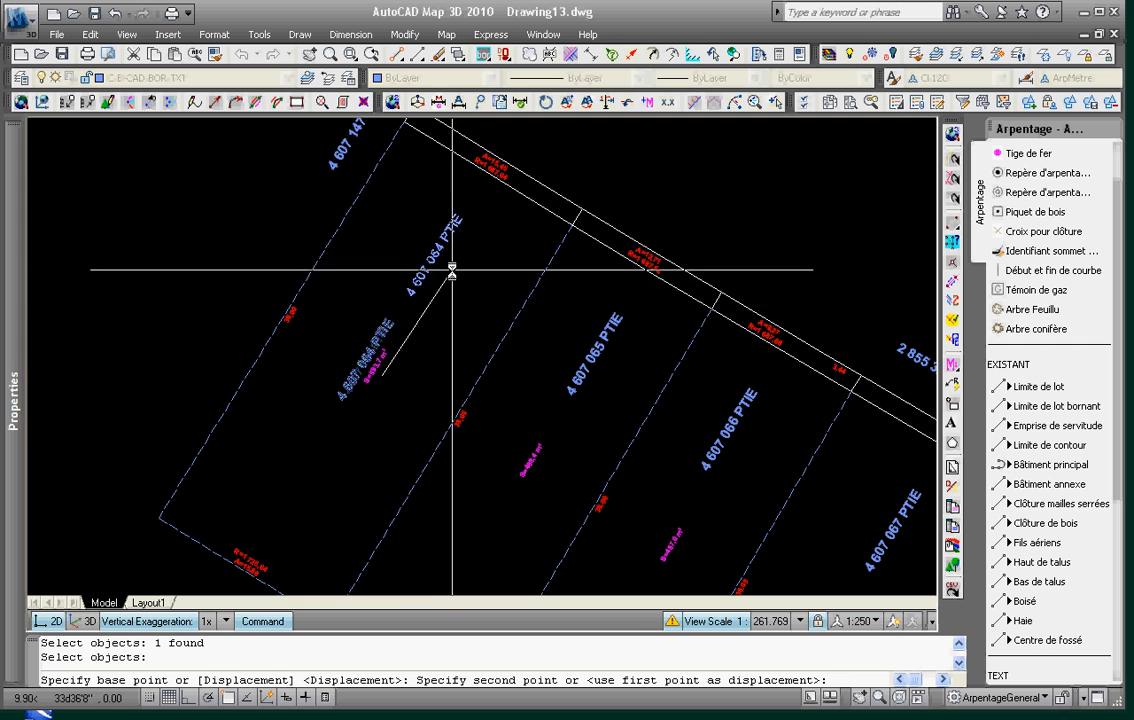
{"action": "left_click", "coordinate": [467, 243]}
{"action": "key", "text": "Escape"}
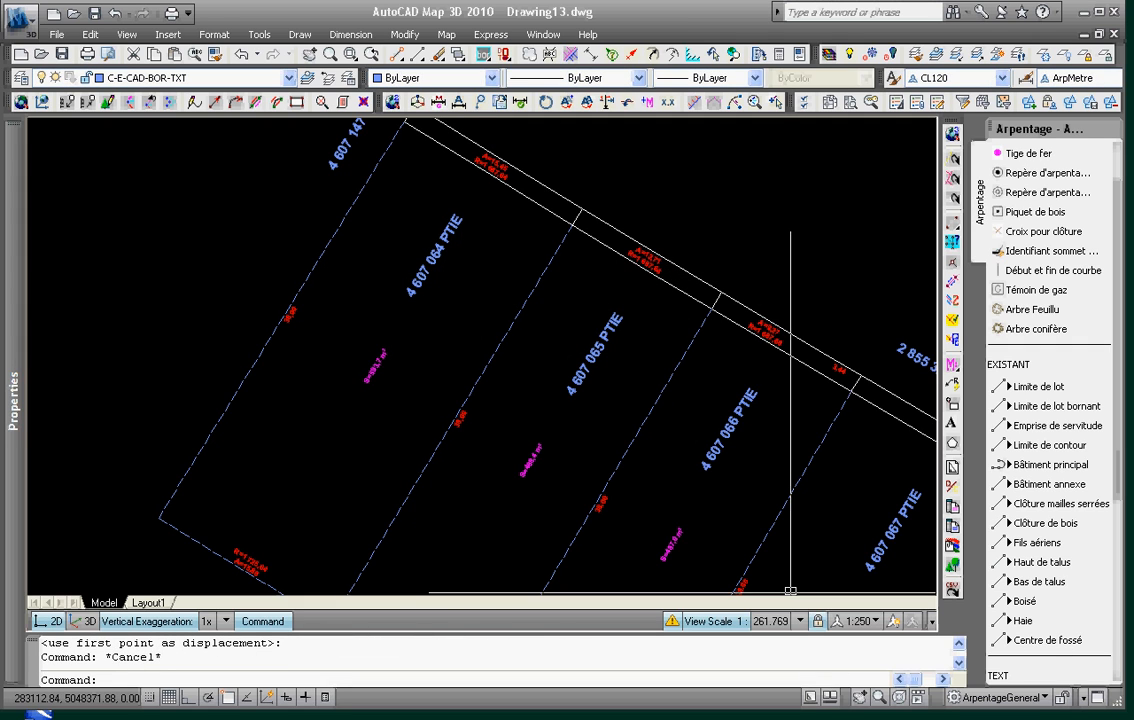
Make C-E-CAD-CON the current layer and draw connected lines around lot 2 855 321, joining the outer ends of the two rear lot-line extensions
{"action": "scroll", "coordinate": [430, 360], "scroll_direction": "down", "scroll_amount": 4}
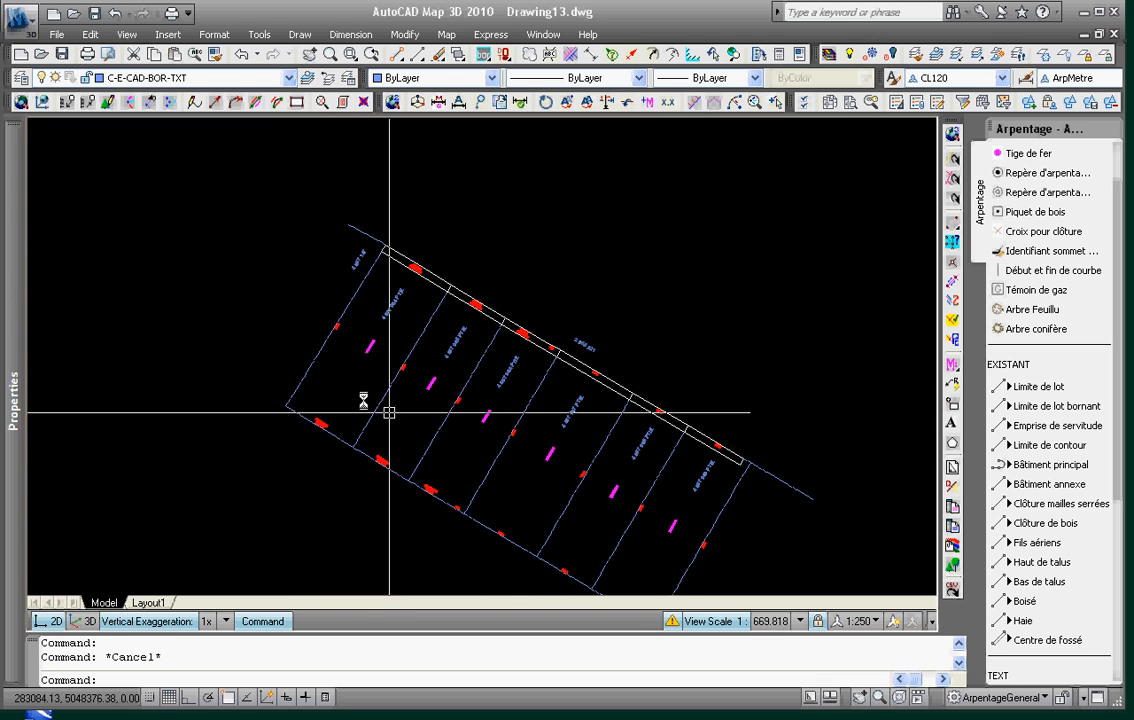
{"action": "left_click", "coordinate": [268, 77]}
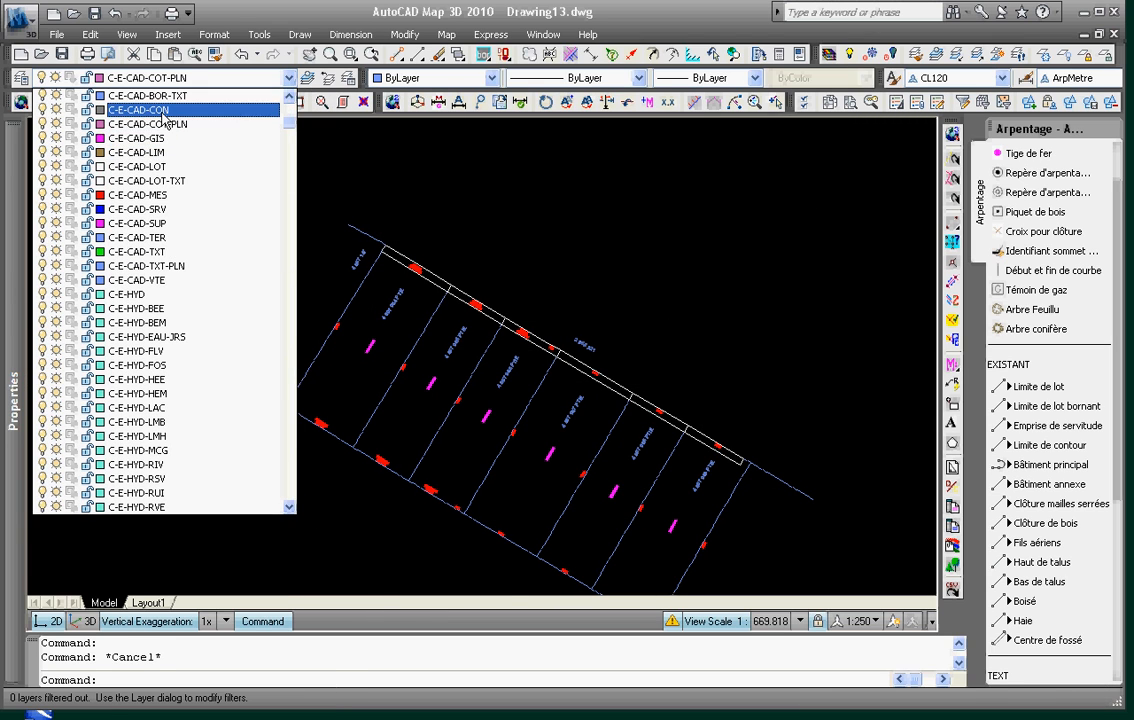
{"action": "left_click", "coordinate": [163, 114]}
{"action": "type", "text": "L"}
{"action": "key", "text": "Return"}
{"action": "type", "text": "END"}
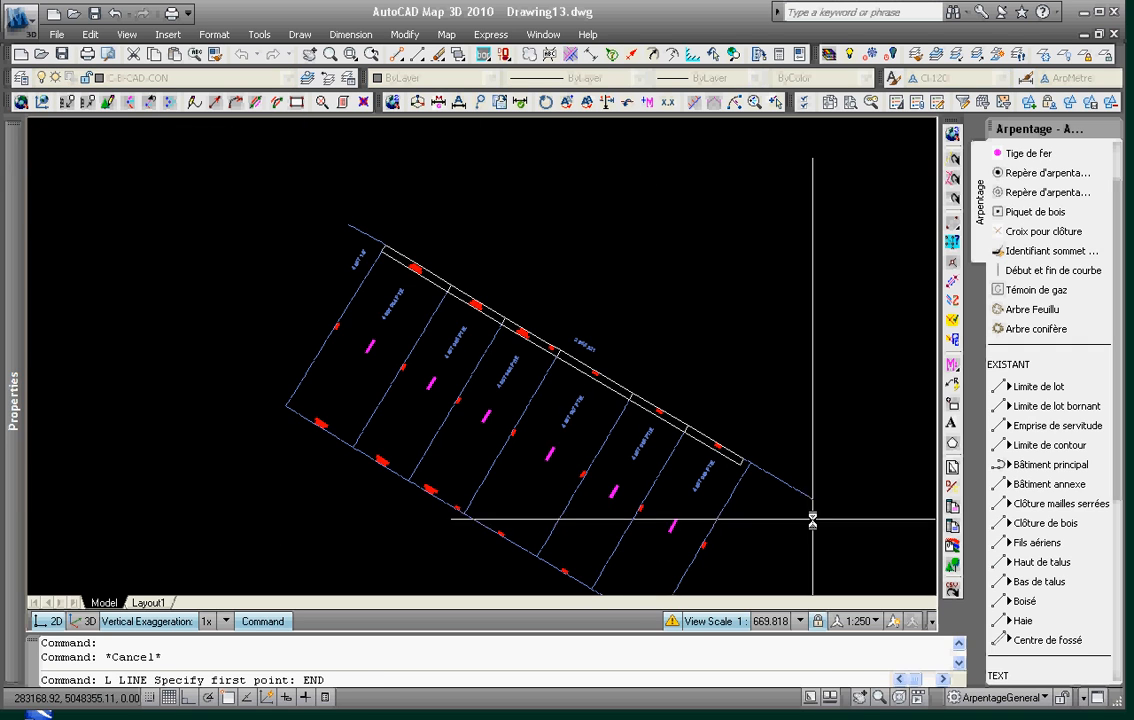
{"action": "key", "text": "Return"}
{"action": "left_click", "coordinate": [810, 496]}
{"action": "left_click", "coordinate": [770, 355]}
{"action": "left_click", "coordinate": [470, 183]}
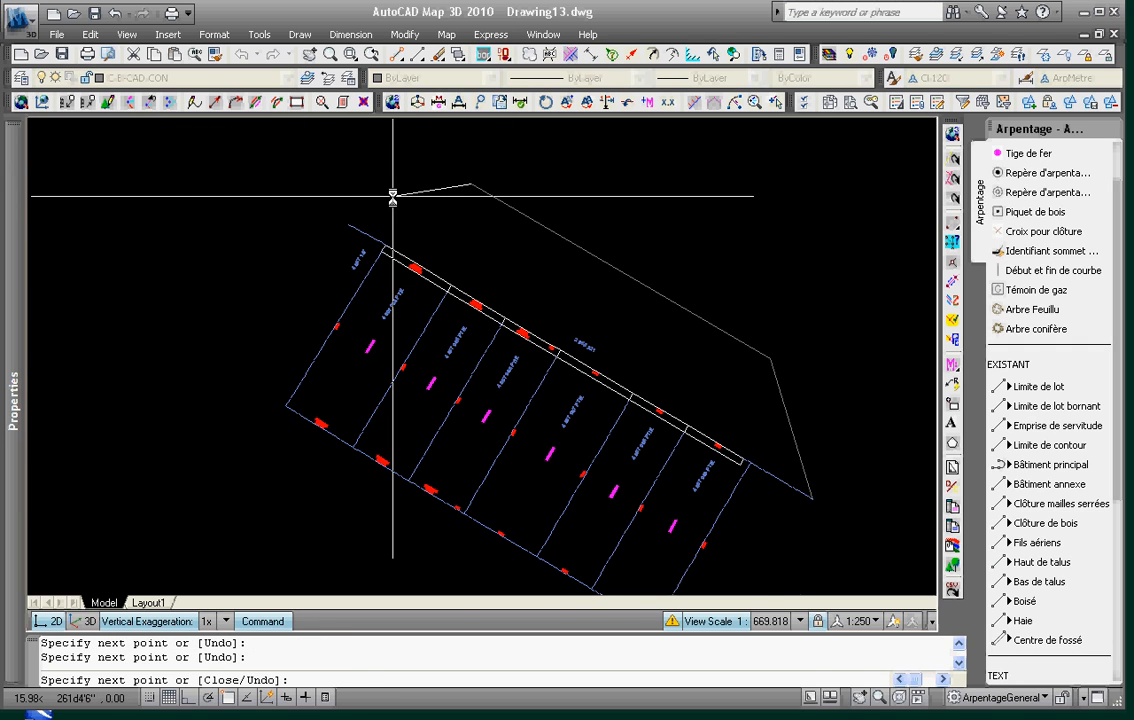
{"action": "type", "text": "END"}
{"action": "key", "text": "Return"}
{"action": "left_click", "coordinate": [347, 225]}
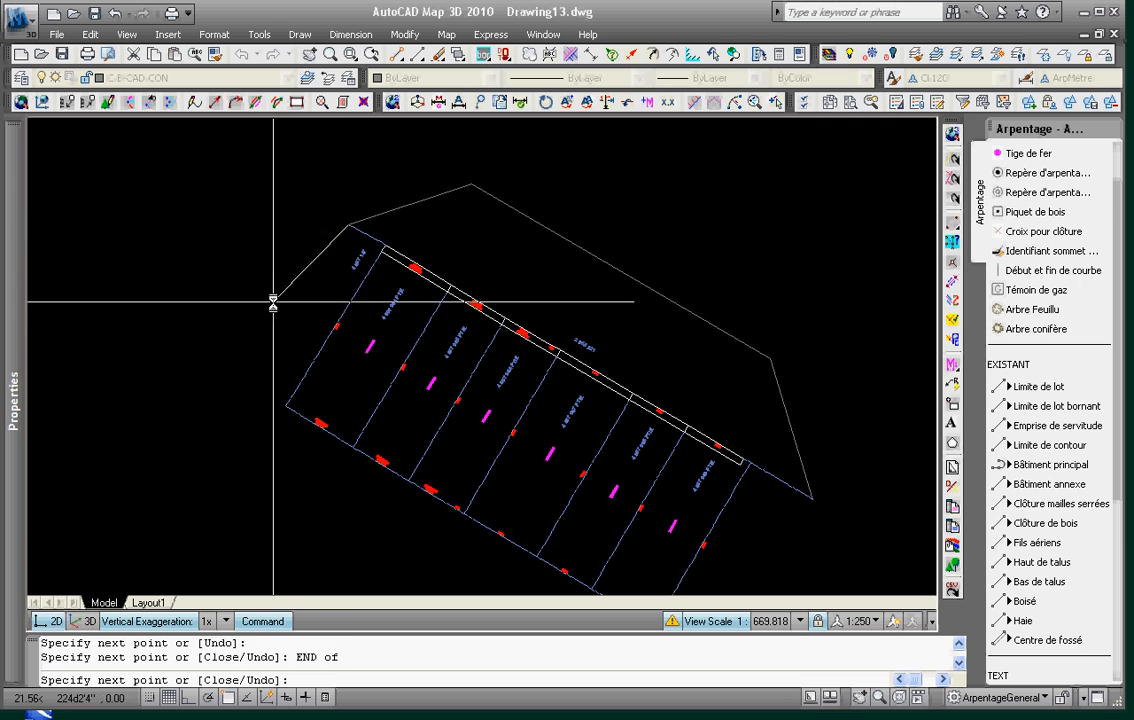
Continue the outline around lot 4 607 147 to the front west corner of lot 4 607 064
{"action": "left_click", "coordinate": [287, 318]}
{"action": "type", "text": "END"}
{"action": "key", "text": "Return"}
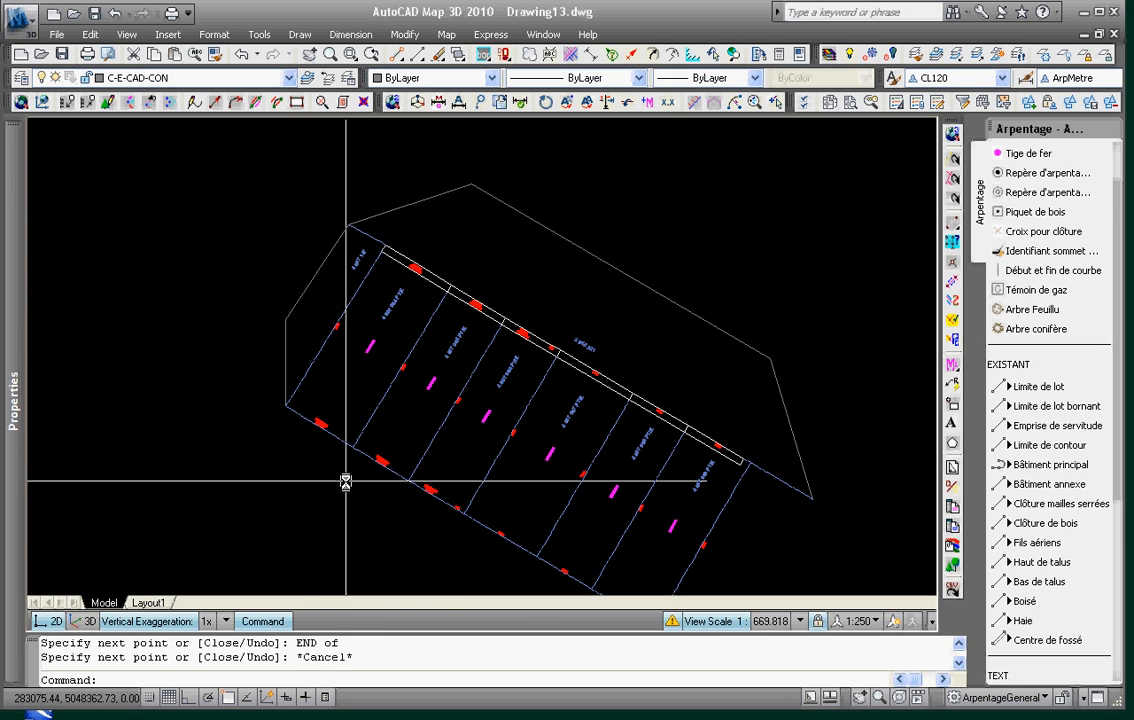
{"action": "scroll", "coordinate": [687, 430], "scroll_direction": "up", "scroll_amount": 5}
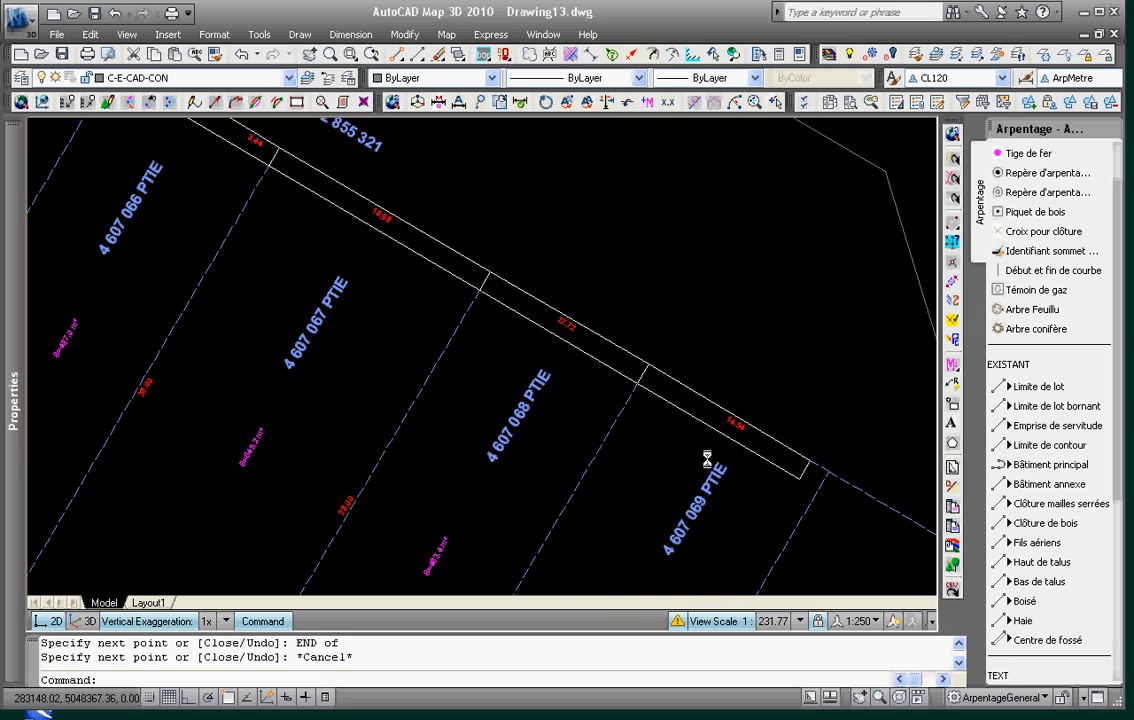
{"action": "scroll", "coordinate": [650, 370], "scroll_direction": "down", "scroll_amount": 2}
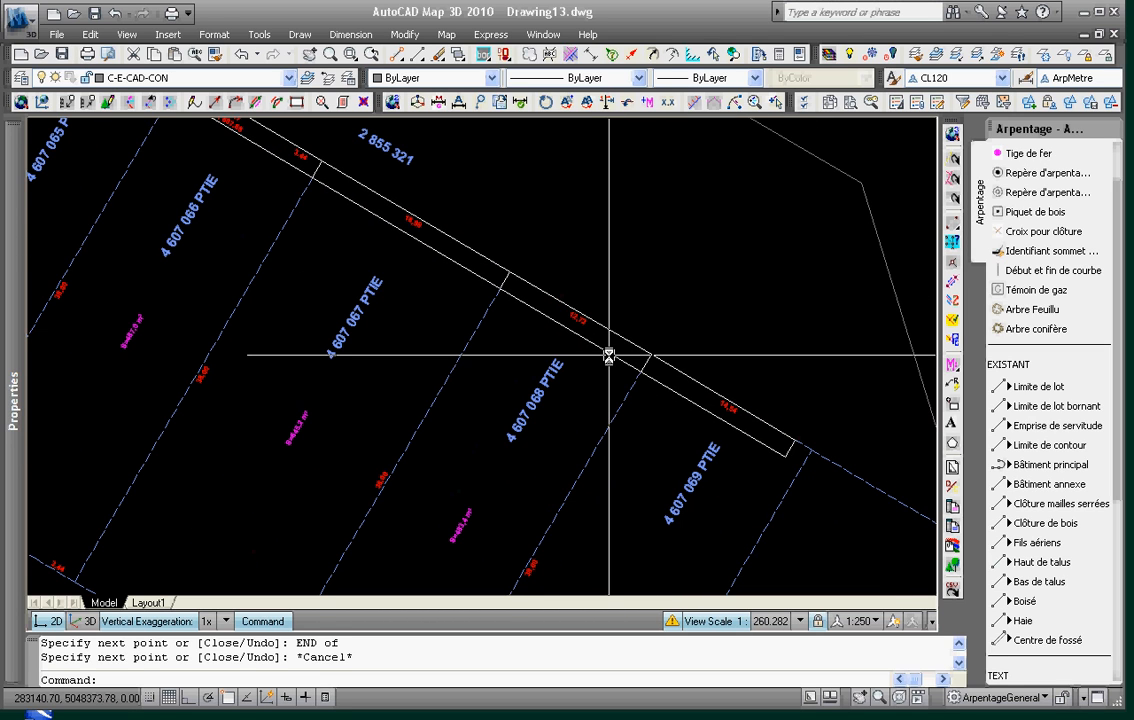
{"action": "mouse_move", "coordinate": [609, 356]}
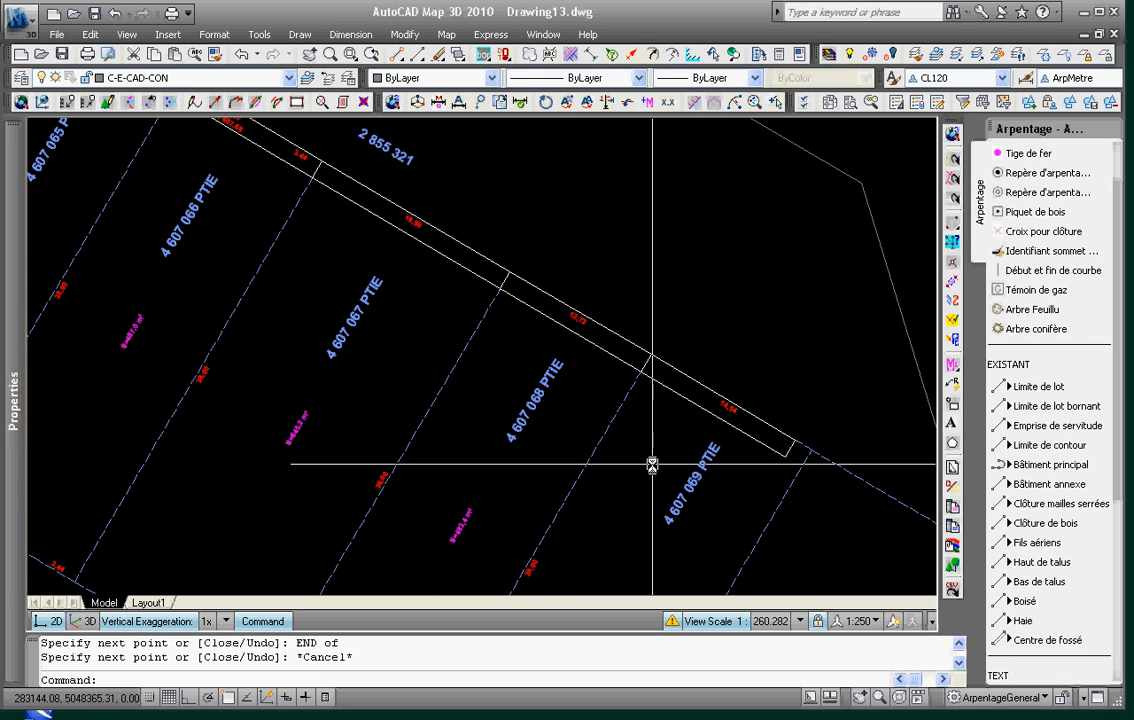
{"action": "type", "text": "TEXT"}
{"action": "key", "text": "Return"}
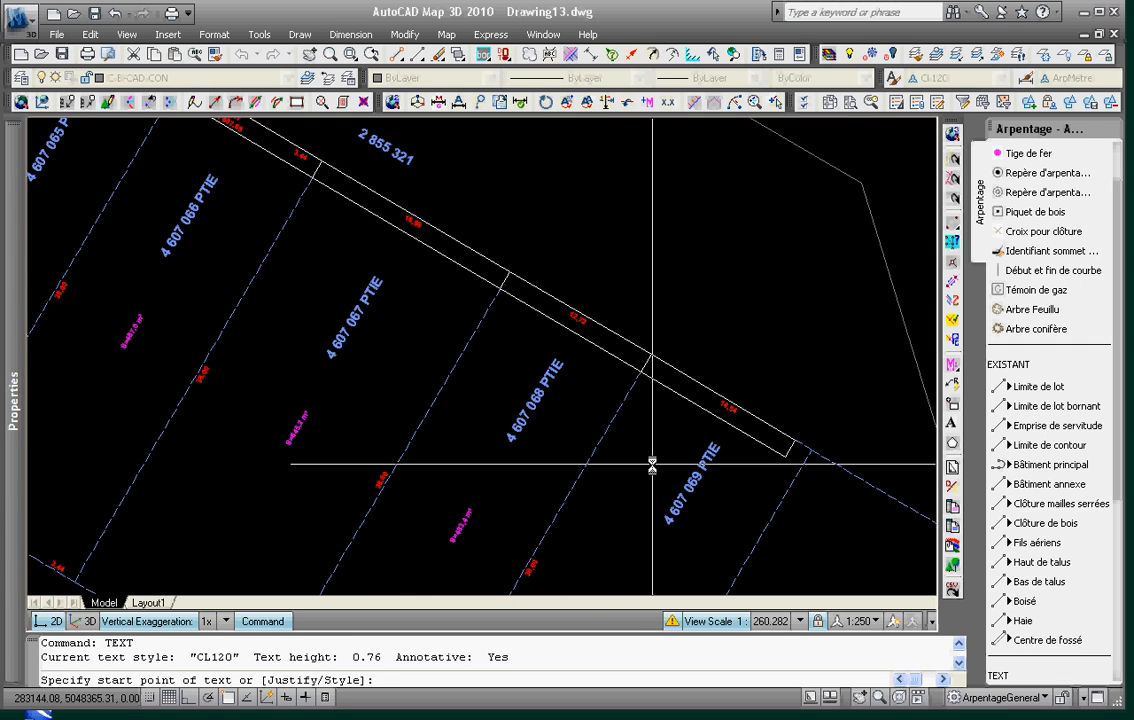
{"action": "key", "text": "Escape"}
Make C-E-ARP the current layer and place the text 1 in the strip parcel behind lot 4 607 069
{"action": "left_click", "coordinate": [200, 77]}
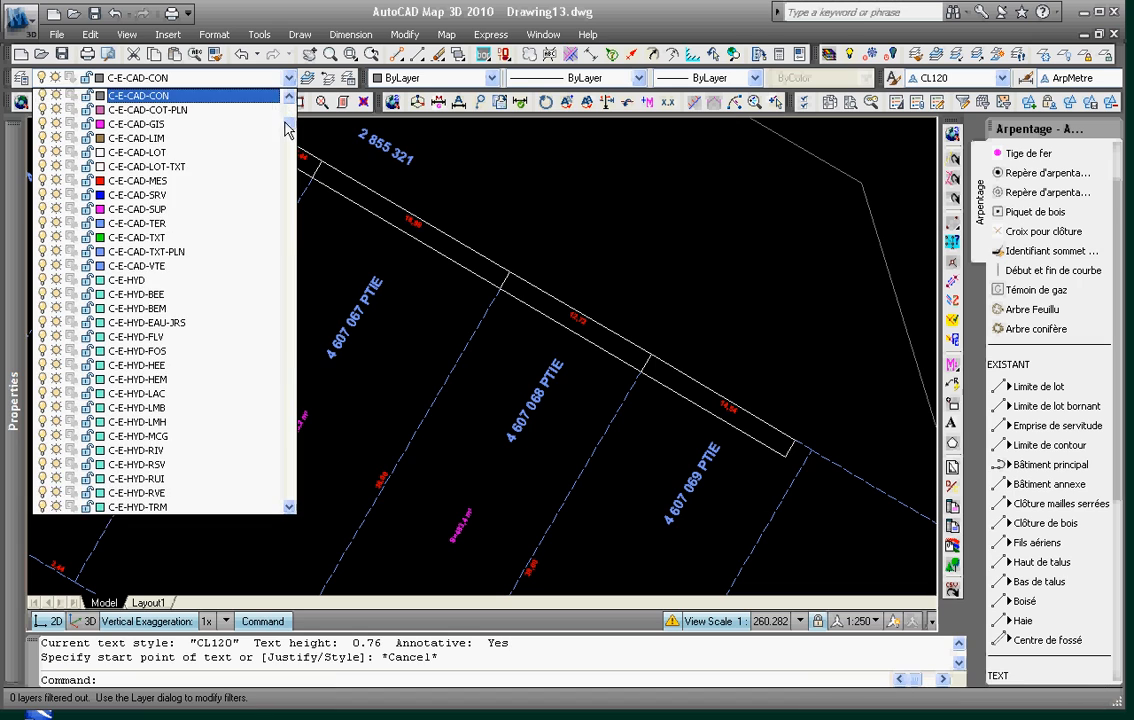
{"action": "left_click", "coordinate": [288, 128]}
{"action": "left_click", "coordinate": [240, 108]}
{"action": "type", "text": "TE"}
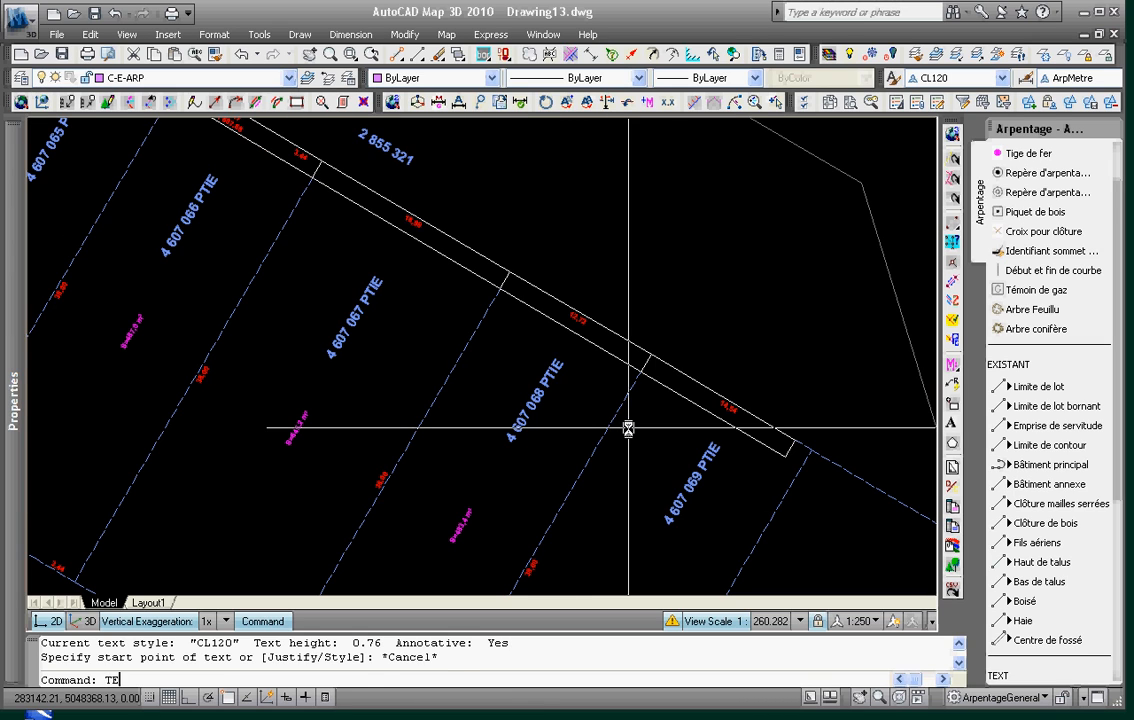
{"action": "type", "text": "XT"}
{"action": "key", "text": "Return"}
{"action": "scroll", "coordinate": [640, 390], "scroll_direction": "up", "scroll_amount": 3}
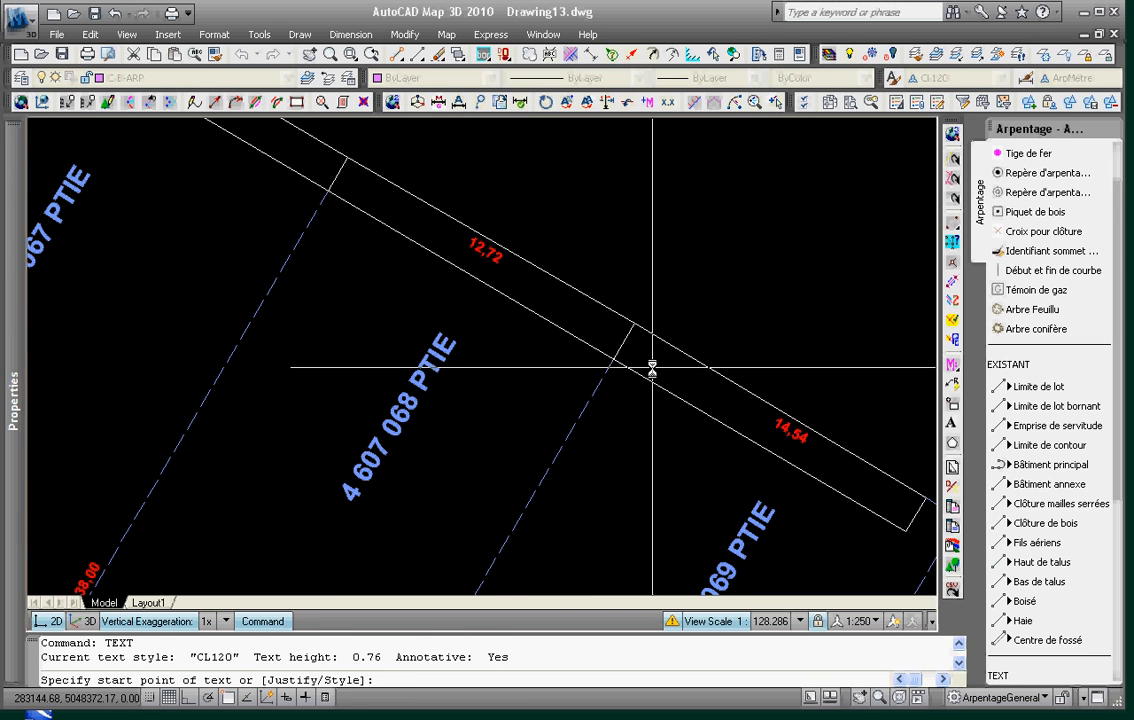
{"action": "left_click", "coordinate": [652, 368]}
{"action": "key", "text": "Return"}
{"action": "type", "text": "1"}
{"action": "key", "text": "Return"}
{"action": "key", "text": "Return"}
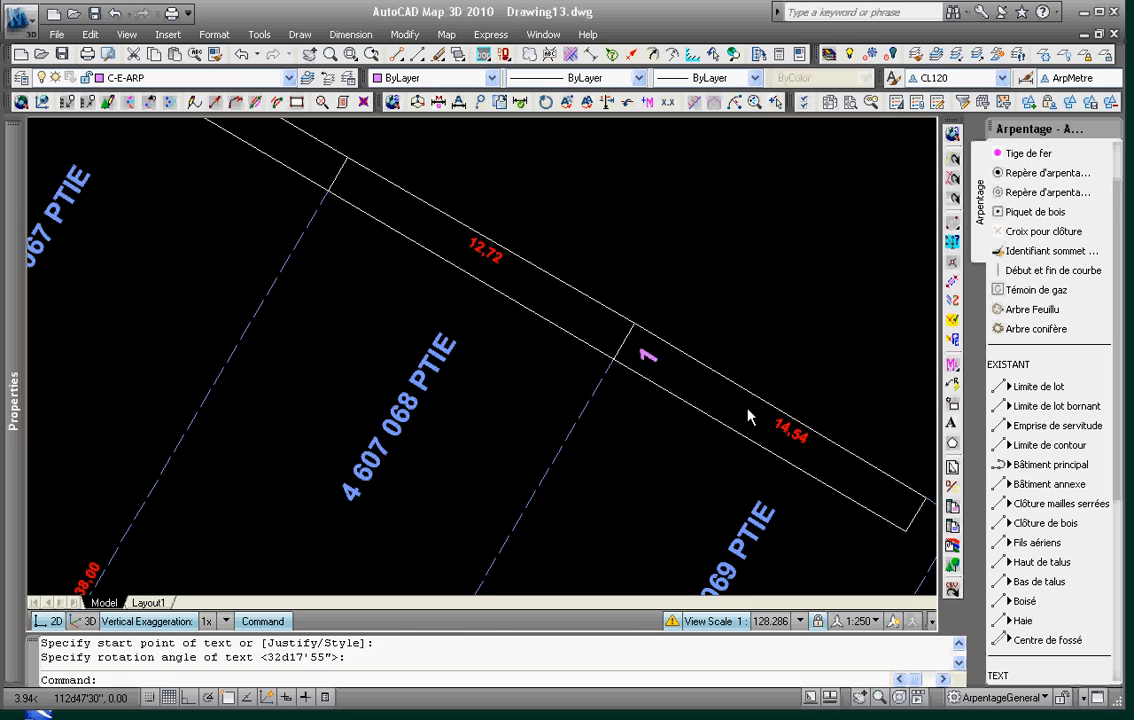
{"action": "key", "text": "Escape"}
{"action": "key", "text": "Escape"}
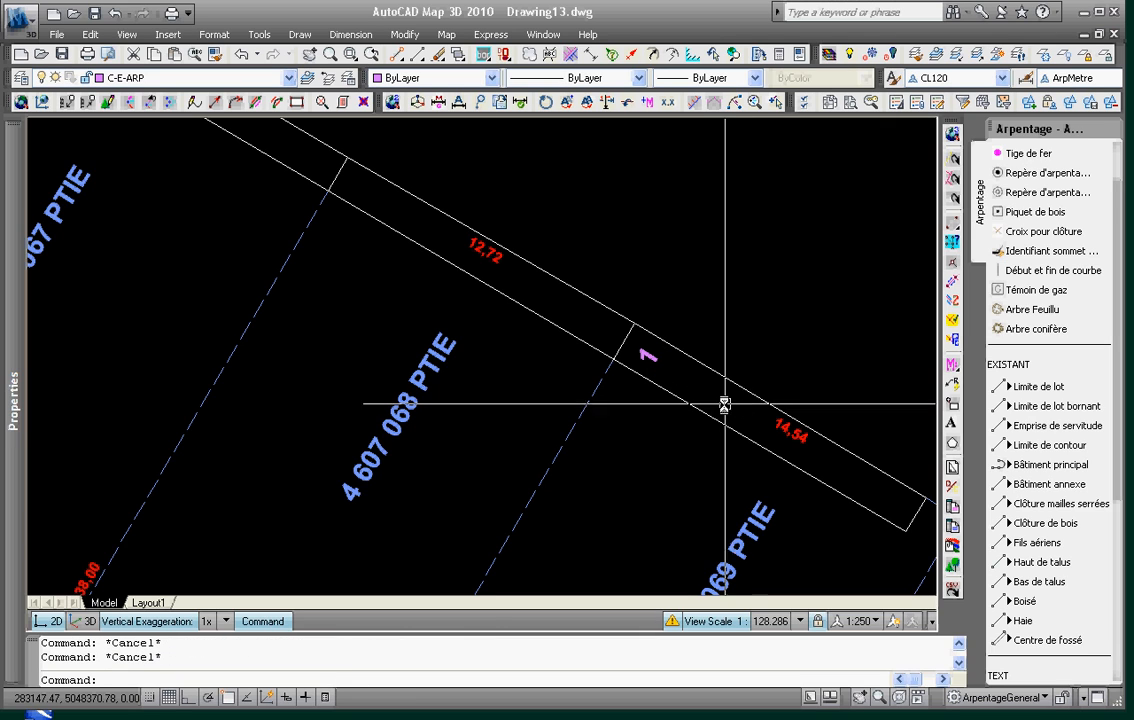
Place incremented copies of the number, 2 to 5, in the strip parcels behind lots 4 607 068 to 4 607 065
{"action": "left_click", "coordinate": [568, 103]}
{"action": "left_click", "coordinate": [648, 355]}
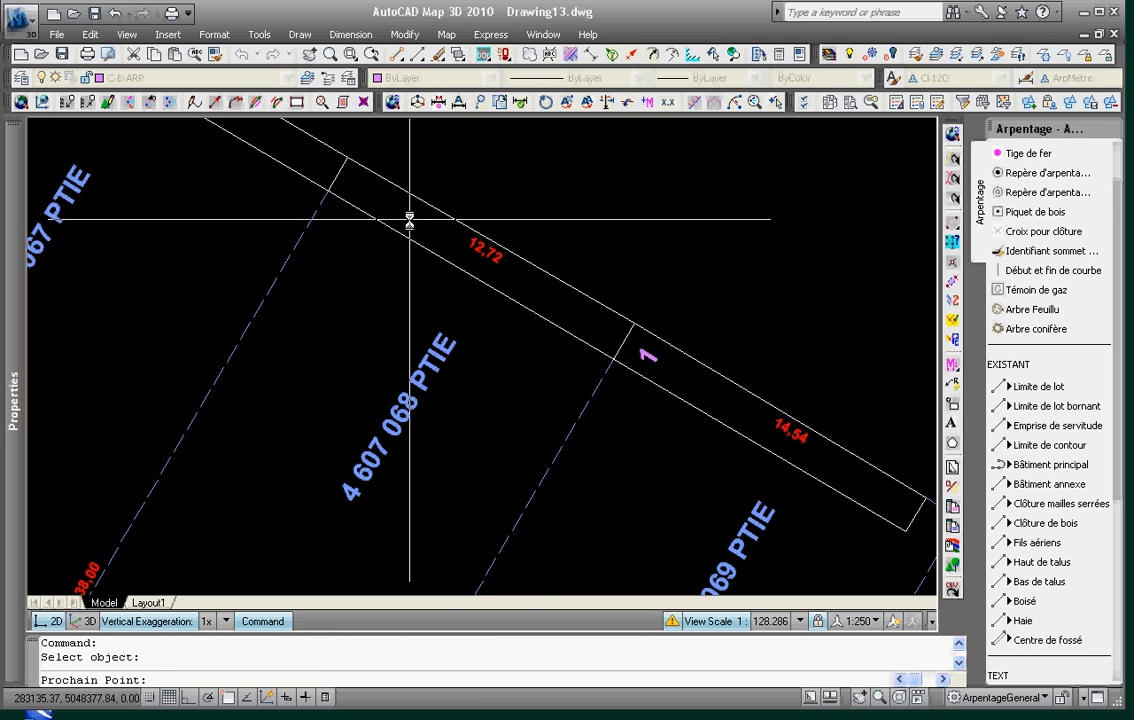
{"action": "left_click", "coordinate": [405, 205]}
{"action": "left_click", "coordinate": [450, 320]}
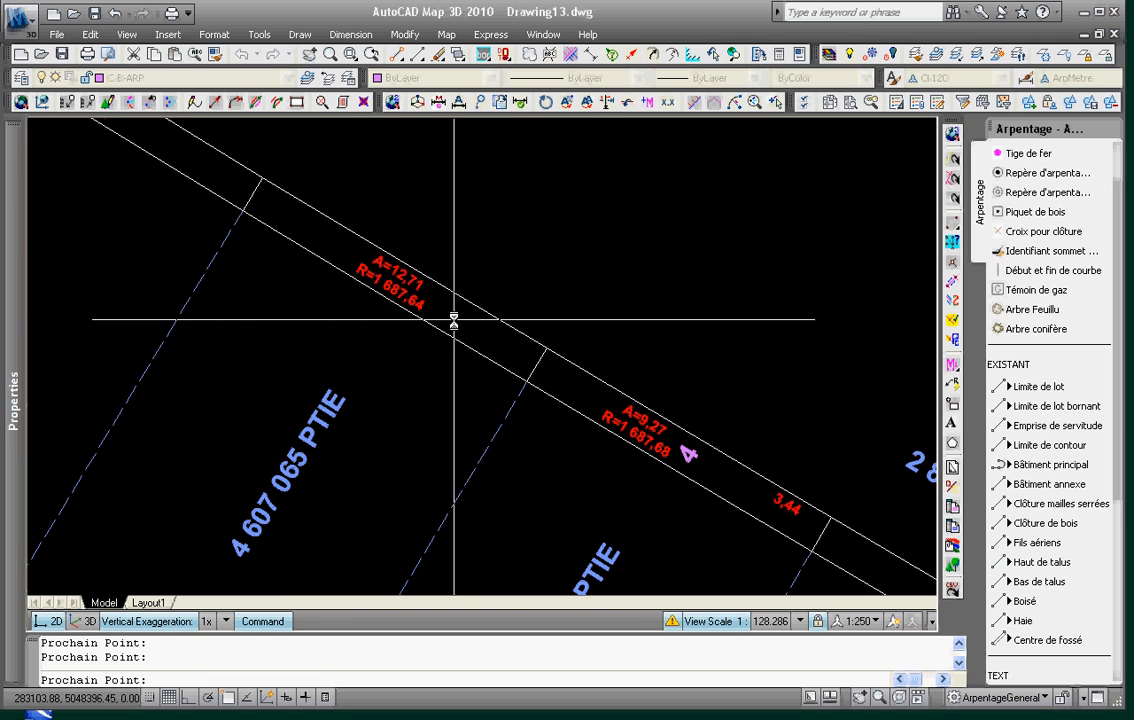
{"action": "scroll", "coordinate": [490, 305], "scroll_direction": "down", "scroll_amount": 4}
{"action": "key", "text": "Escape"}
{"action": "key", "text": "Escape"}
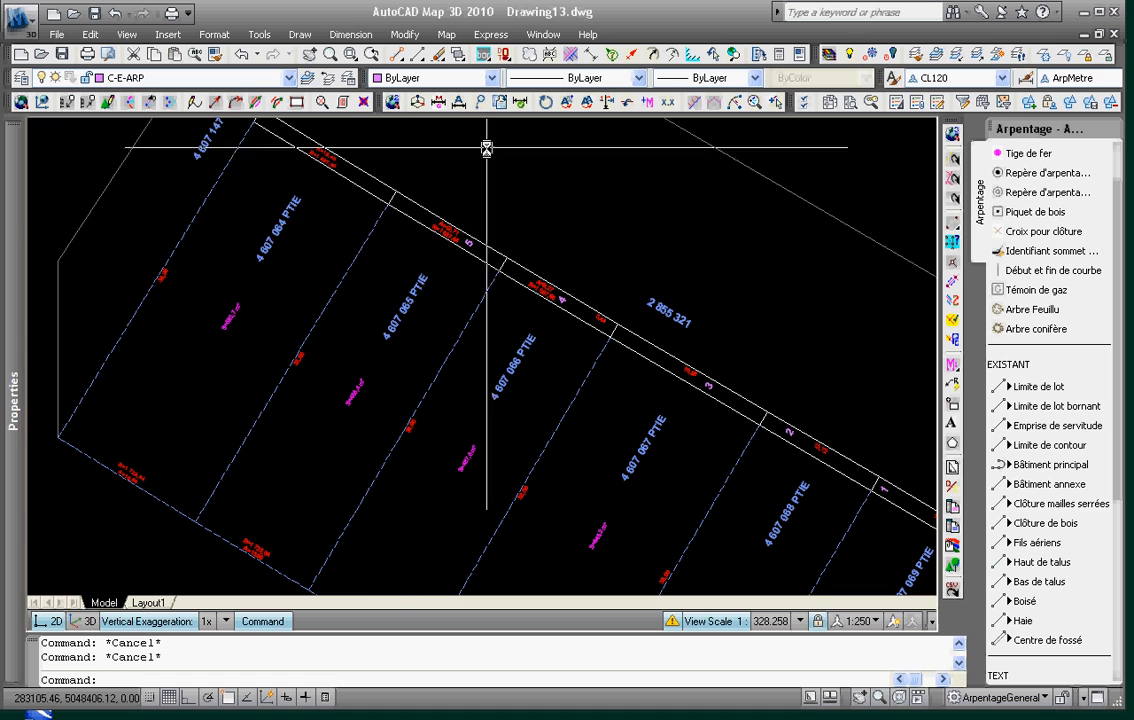
Continue the incremented numbering with 6 in the strip parcel behind lot 4 607 064
{"action": "left_click", "coordinate": [500, 99]}
{"action": "left_click", "coordinate": [470, 245]}
{"action": "scroll", "coordinate": [376, 194], "scroll_direction": "up", "scroll_amount": 2}
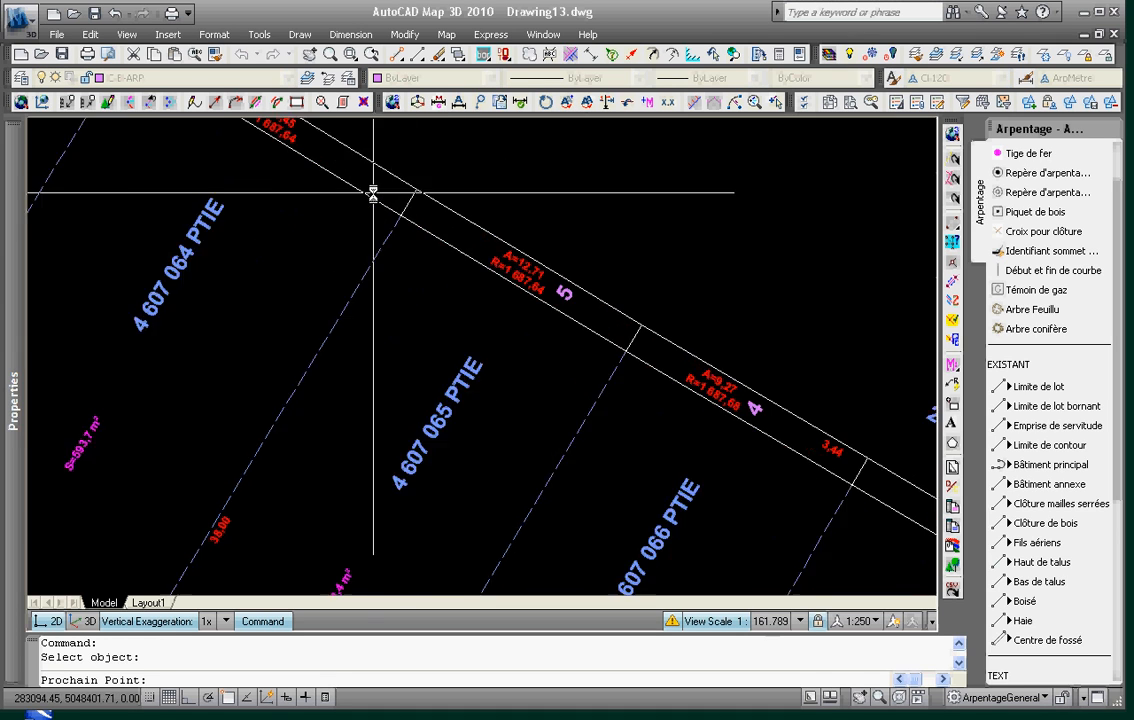
{"action": "scroll", "coordinate": [370, 186], "scroll_direction": "up", "scroll_amount": 1}
{"action": "left_click", "coordinate": [340, 158]}
{"action": "scroll", "coordinate": [455, 288], "scroll_direction": "down", "scroll_amount": 4}
{"action": "scroll", "coordinate": [389, 293], "scroll_direction": "up", "scroll_amount": 2}
{"action": "scroll", "coordinate": [388, 293], "scroll_direction": "up", "scroll_amount": 3}
{"action": "key", "text": "Escape"}
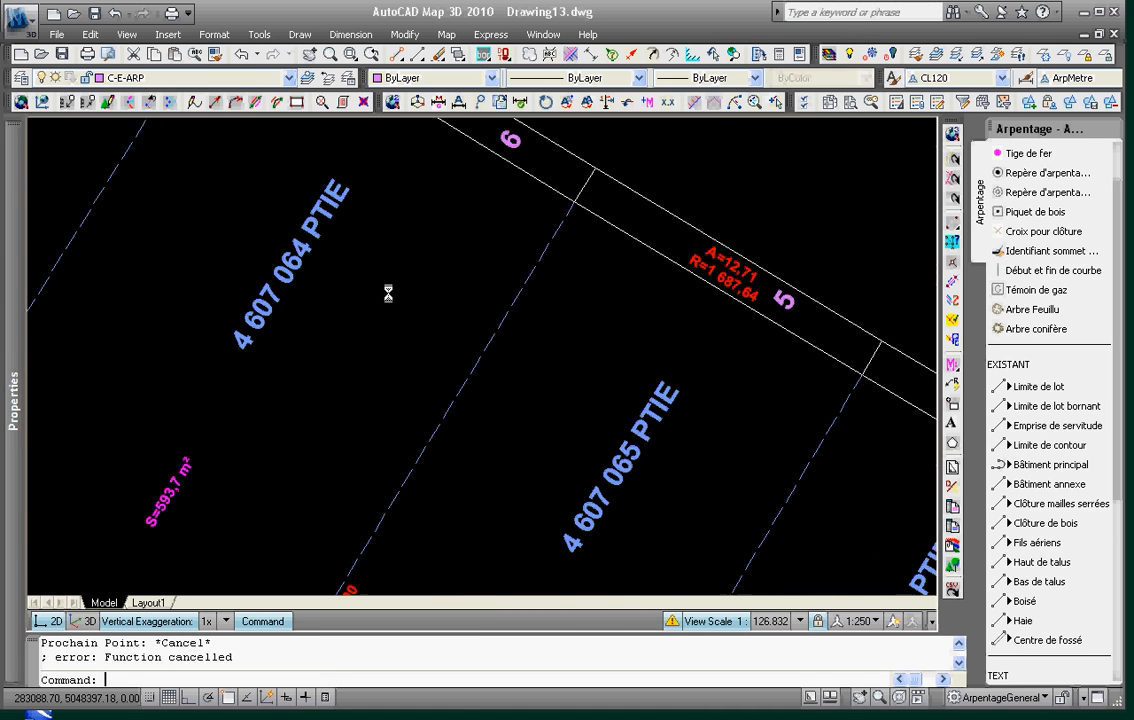
Copy the 4 607 064 PTIE label to the open area beyond the strip, behind parcel 6
{"action": "scroll", "coordinate": [388, 293], "scroll_direction": "down", "scroll_amount": 2}
{"action": "middle_click_drag", "start_coordinate": [388, 293], "coordinate": [503, 426]}
{"action": "key", "text": "Escape"}
{"action": "key", "text": "Escape"}
{"action": "type", "text": "CP"}
{"action": "key", "text": "space"}
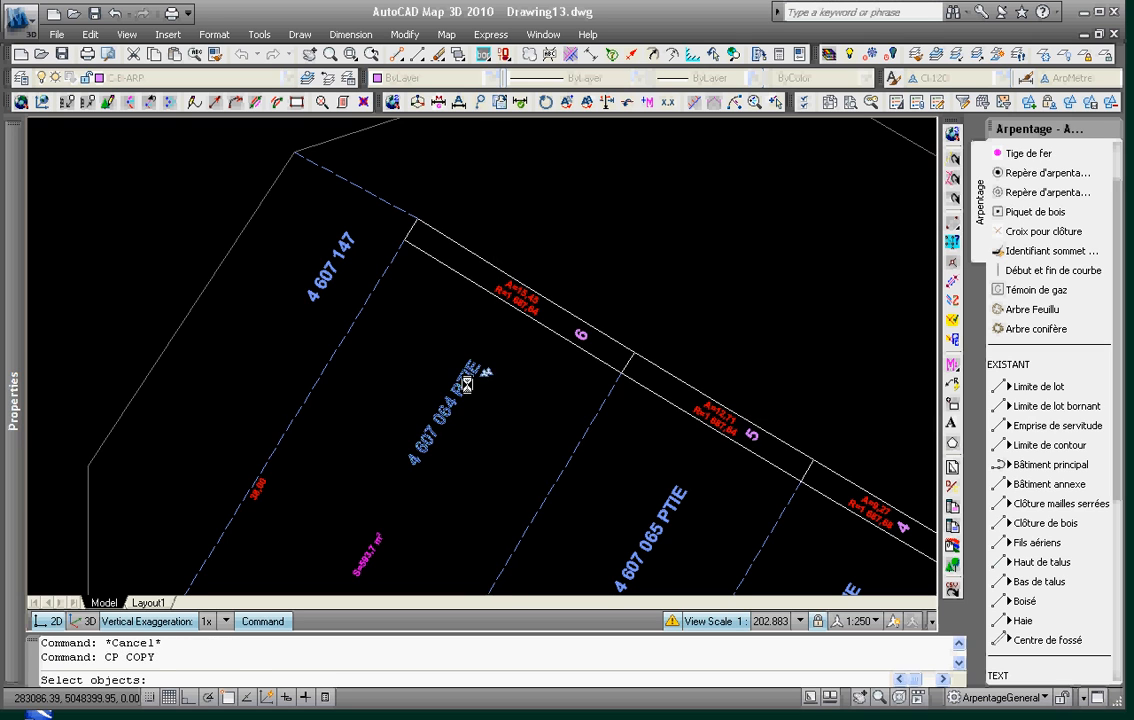
{"action": "left_click", "coordinate": [467, 383]}
{"action": "key", "text": "space"}
{"action": "left_click", "coordinate": [448, 455]}
{"action": "left_click", "coordinate": [575, 252]}
{"action": "key", "text": "Escape"}
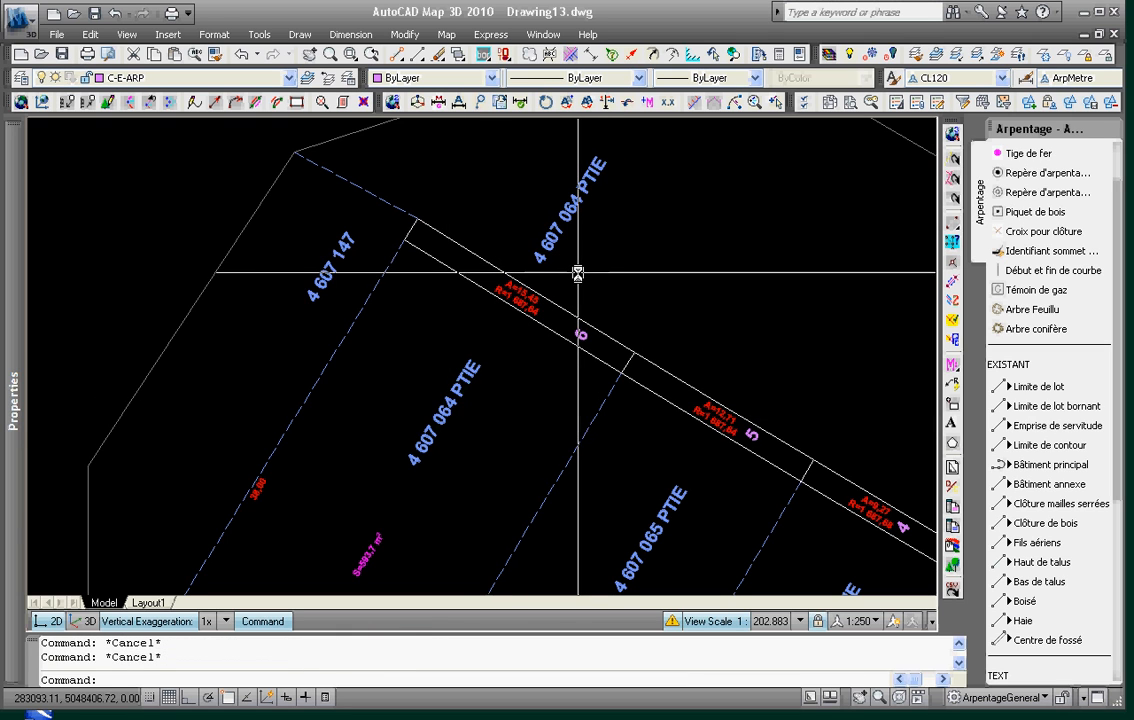
Rotate the copied 4 607 064 PTIE label by 90 degrees so that it runs along the strip
{"action": "type", "text": "RT"}
{"action": "key", "text": "space"}
{"action": "key", "text": "space"}
{"action": "left_click", "coordinate": [714, 413]}
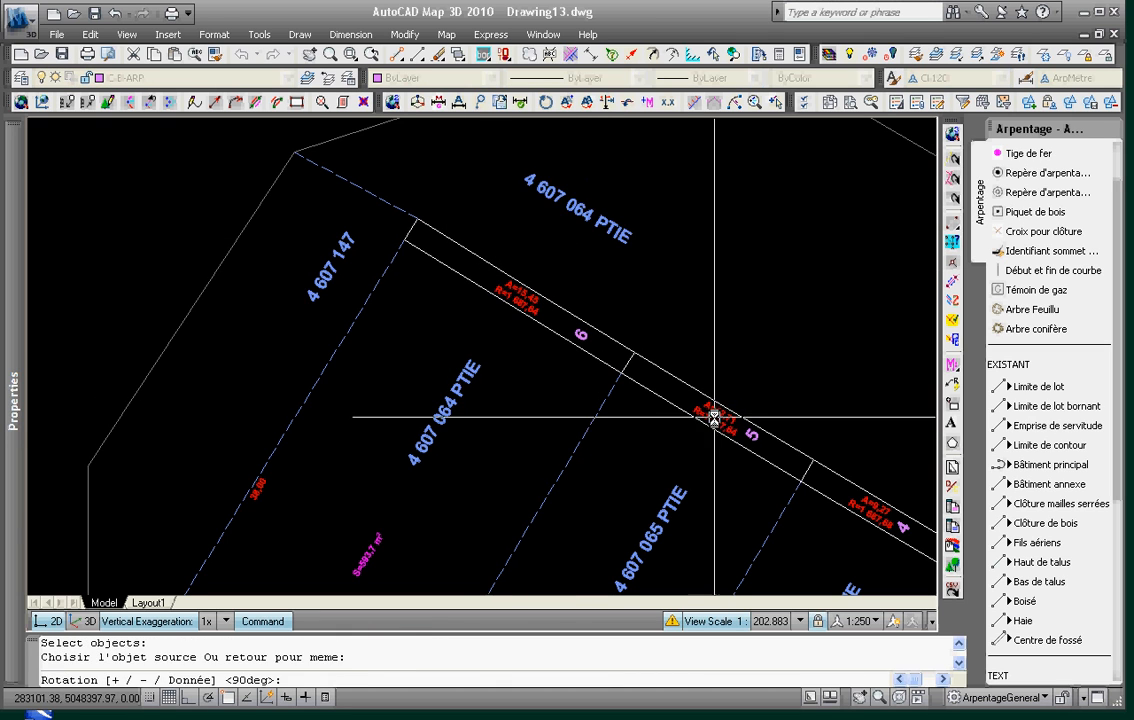
{"action": "key", "text": "Escape"}
Assign the rotated 4 607 064 PTIE label to the C-E-CAD layer
{"action": "scroll", "coordinate": [579, 220], "scroll_direction": "up", "scroll_amount": 2}
{"action": "left_click", "coordinate": [578, 197]}
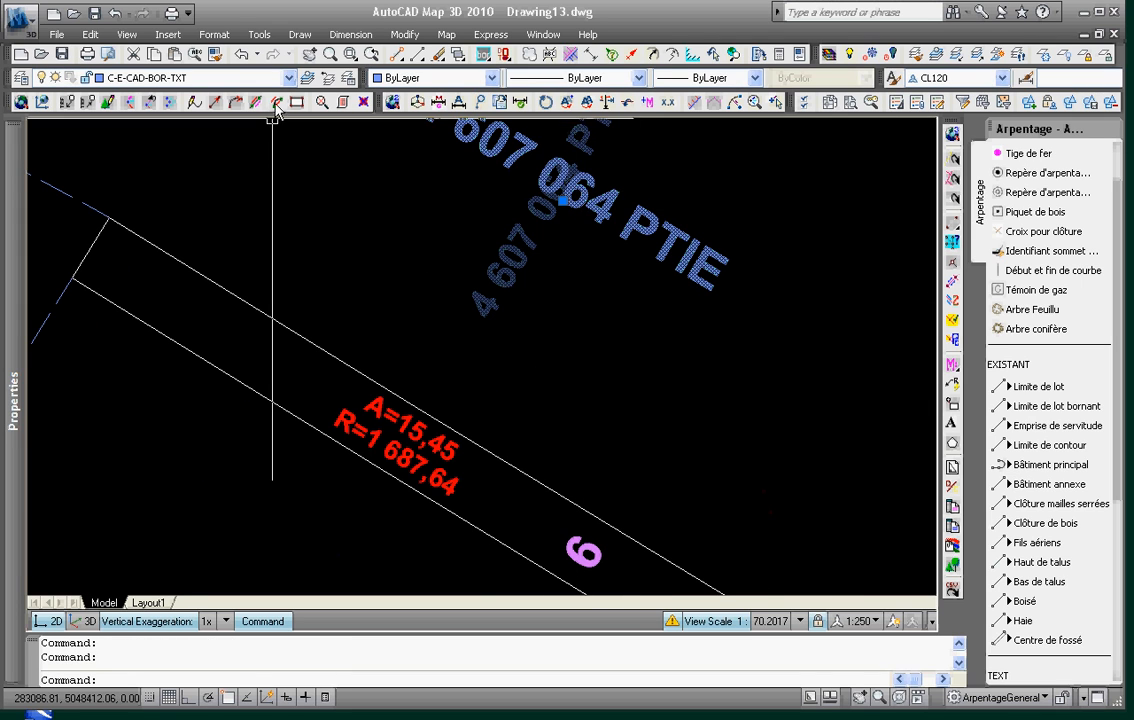
{"action": "left_click", "coordinate": [257, 80]}
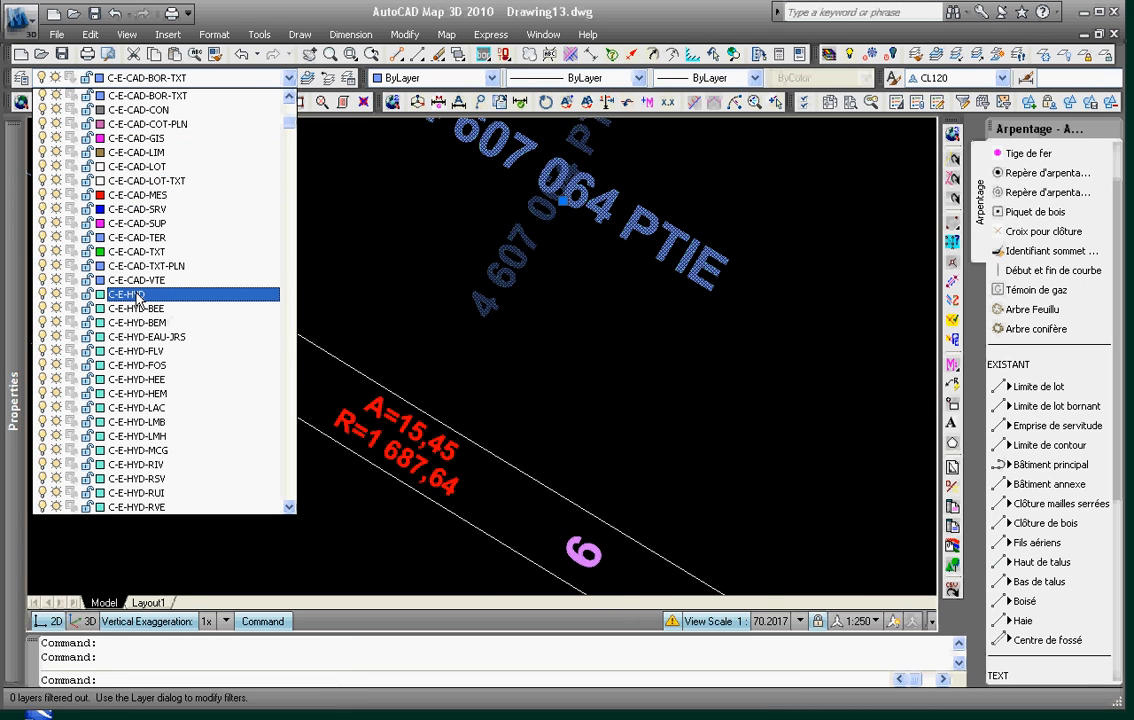
{"action": "scroll", "coordinate": [158, 176], "scroll_direction": "up", "scroll_amount": 3}
{"action": "left_click", "coordinate": [139, 196]}
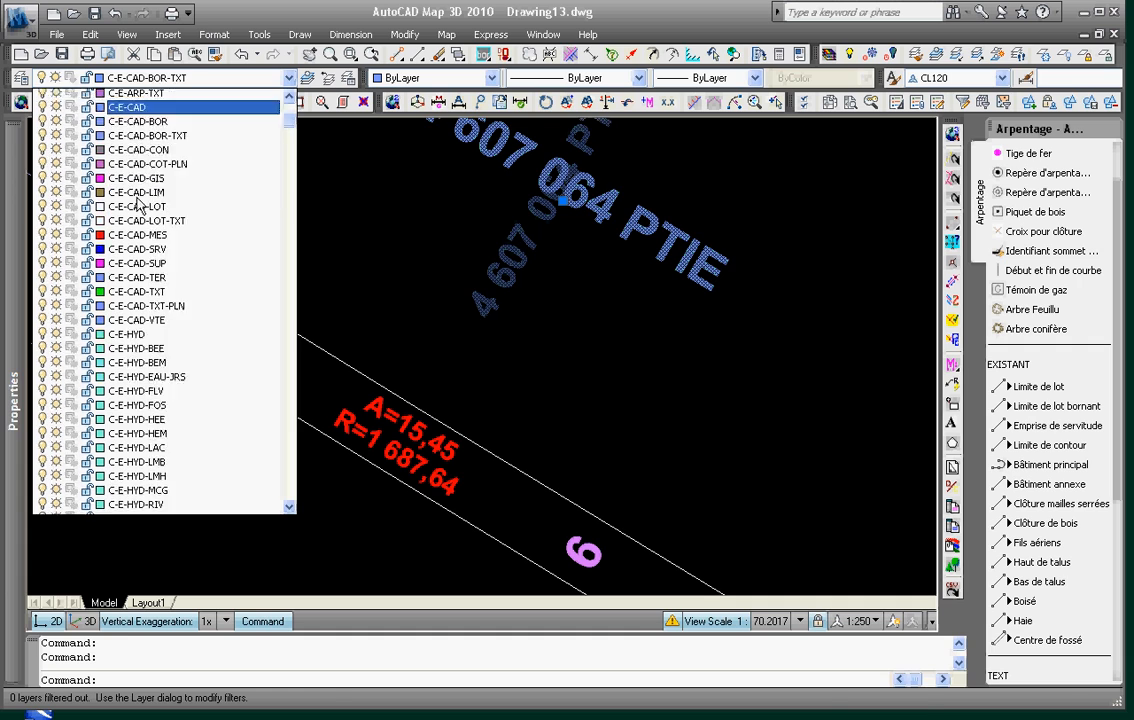
{"action": "key", "text": "Escape"}
{"action": "left_click", "coordinate": [581, 195]}
{"action": "key", "text": "Escape"}
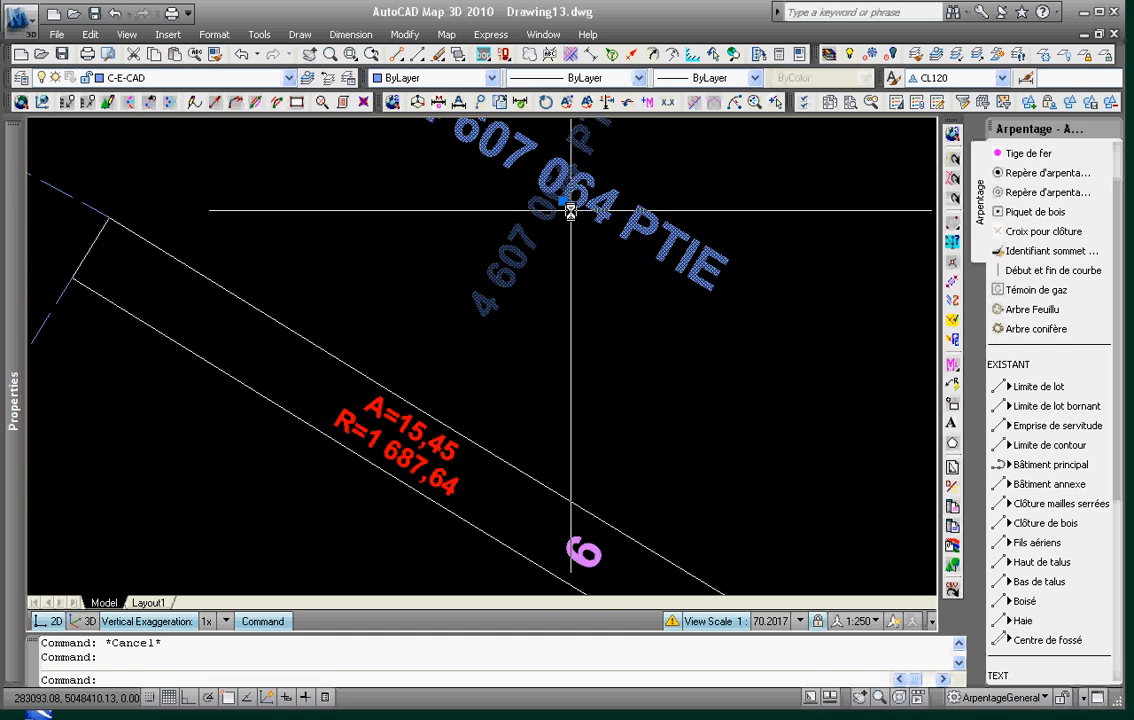
Scale the rotated 4 607 064 PTIE label down so that it is small enough for the narrow strip
{"action": "scroll", "coordinate": [559, 276], "scroll_direction": "down", "scroll_amount": 4}
{"action": "type", "text": "SC"}
{"action": "key", "text": "Return"}
{"action": "left_click", "coordinate": [572, 249]}
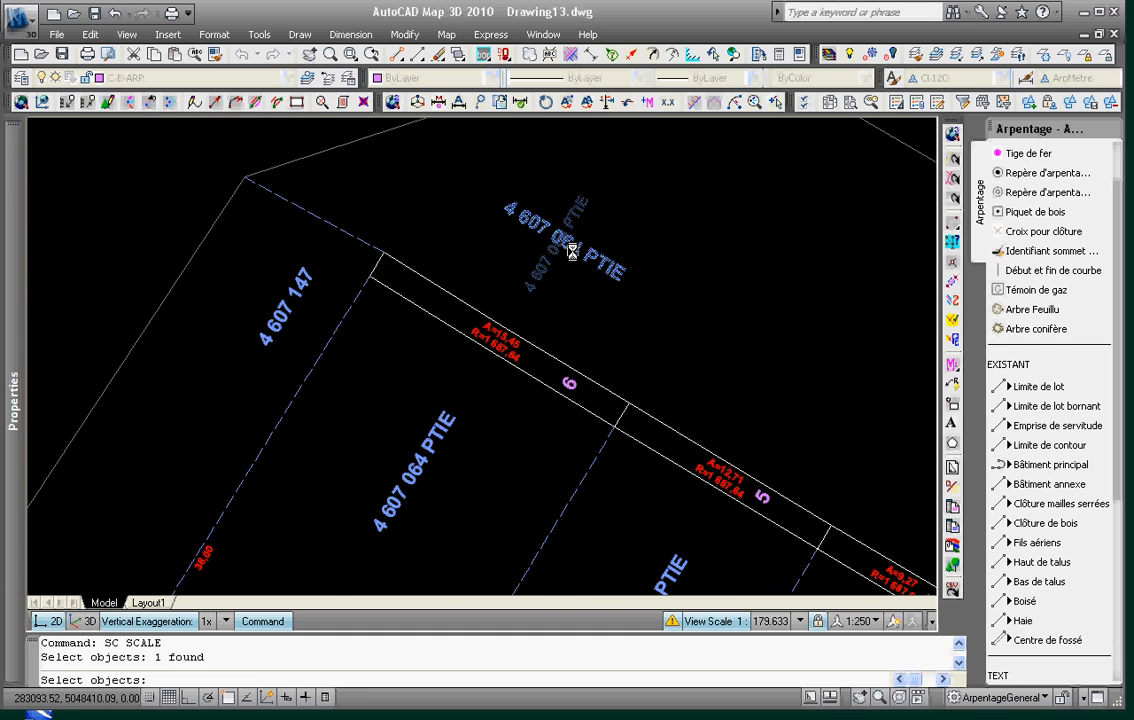
{"action": "key", "text": "Return"}
{"action": "left_click", "coordinate": [569, 243]}
{"action": "left_click", "coordinate": [571, 246]}
{"action": "key", "text": "Escape"}
{"action": "scroll", "coordinate": [565, 249], "scroll_direction": "up", "scroll_amount": 5}
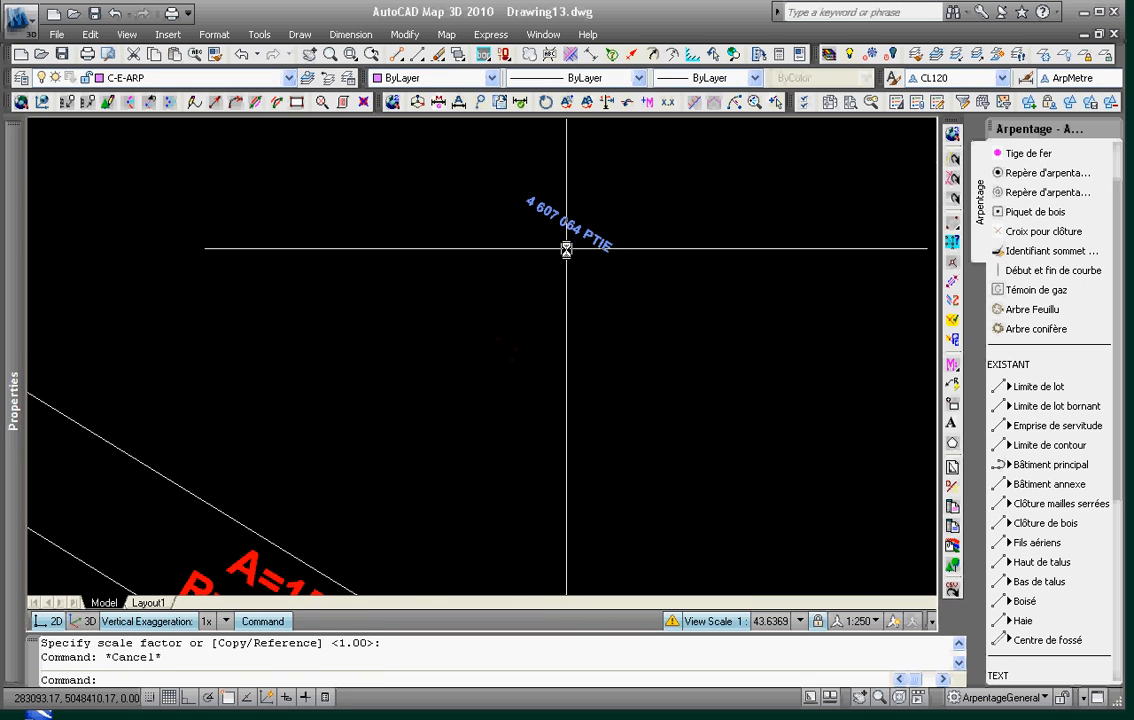
Move the small 4 607 064 PTIE label into strip parcel 6, between its arc dimension and its number
{"action": "type", "text": "M"}
{"action": "key", "text": "Return"}
{"action": "left_click", "coordinate": [575, 230]}
{"action": "key", "text": "Return"}
{"action": "left_click", "coordinate": [621, 274]}
{"action": "scroll", "coordinate": [610, 330], "scroll_direction": "down", "scroll_amount": 4}
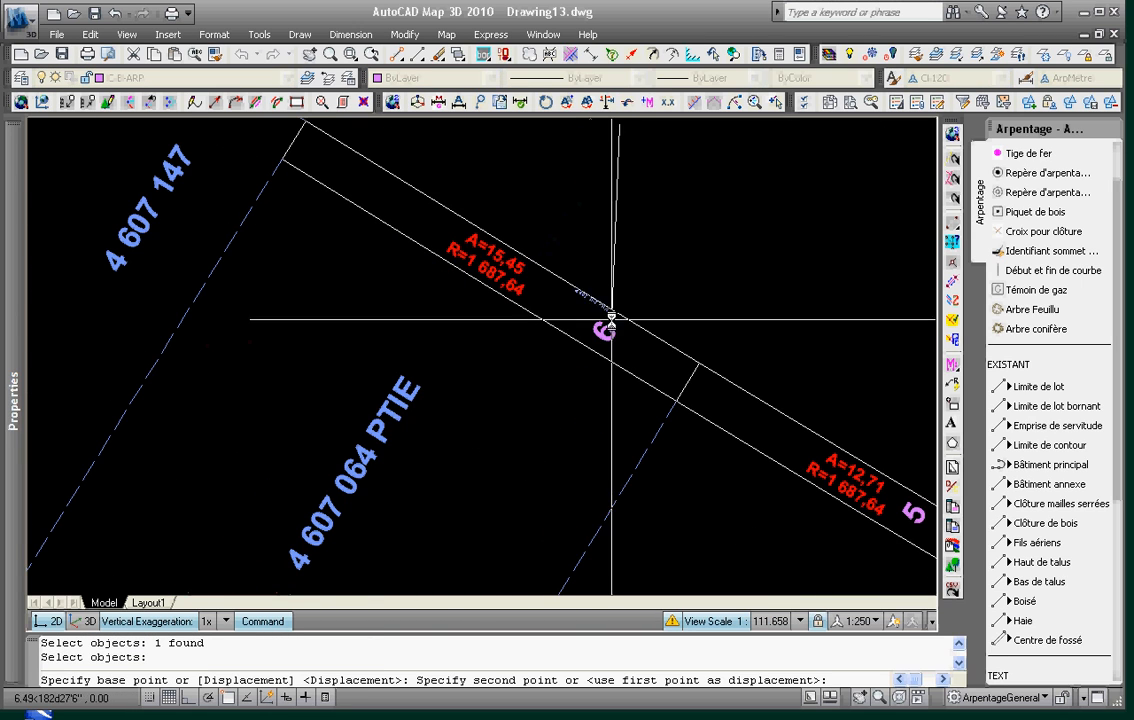
{"action": "key", "text": "Escape"}
{"action": "key", "text": "Escape"}
Copy the small 4 607 064 PTIE label into each of the strip parcels 5, 4, 3, 2 and 1
{"action": "type", "text": "CP"}
{"action": "key", "text": "Return"}
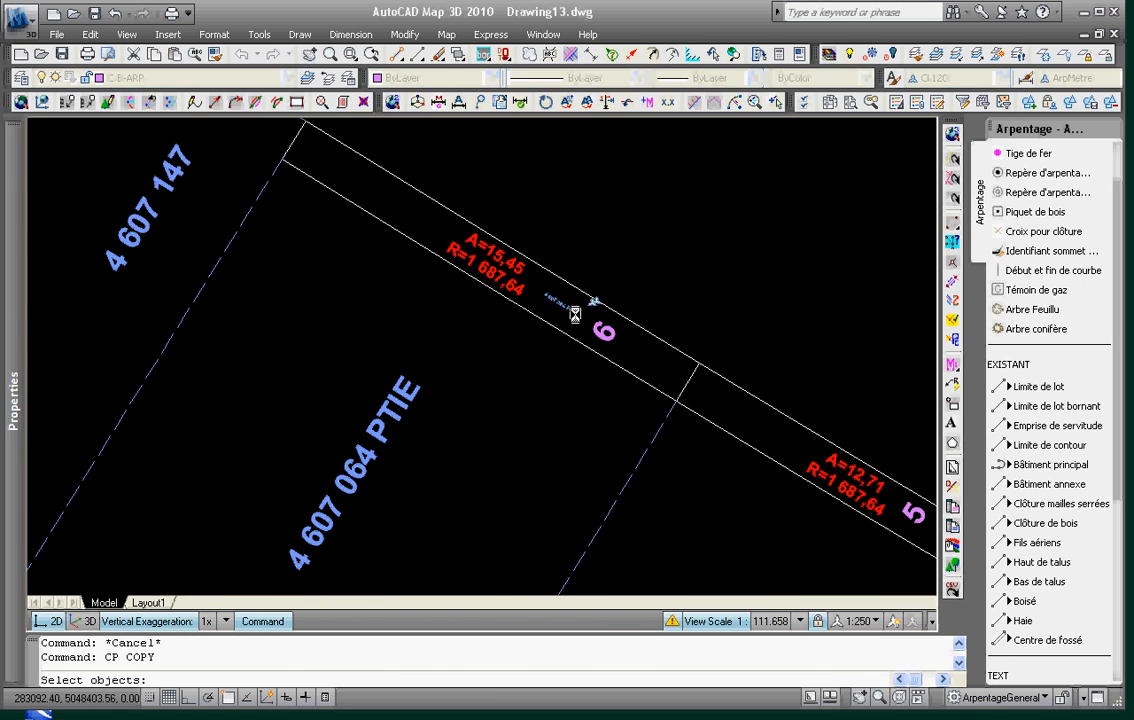
{"action": "left_click", "coordinate": [560, 303]}
{"action": "key", "text": "Return"}
{"action": "left_click", "coordinate": [580, 340]}
{"action": "scroll", "coordinate": [580, 340], "scroll_direction": "down", "scroll_amount": 2}
{"action": "left_click", "coordinate": [739, 392]}
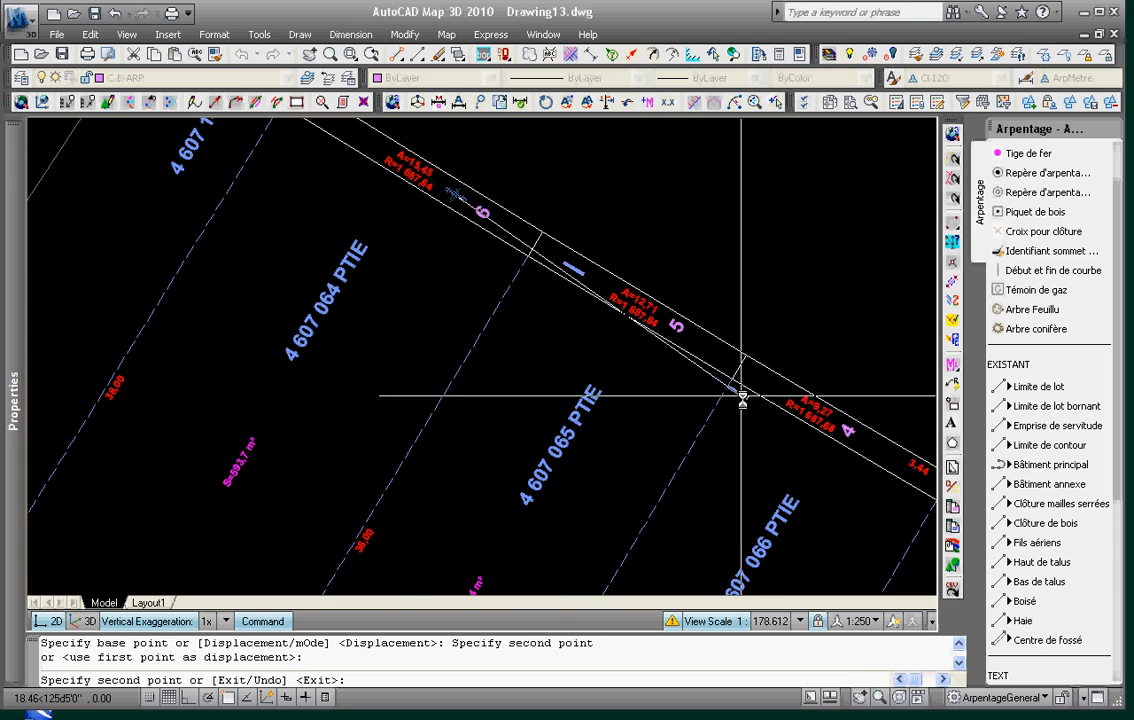
{"action": "left_click", "coordinate": [739, 386]}
{"action": "middle_click_drag", "start_coordinate": [739, 386], "coordinate": [425, 246]}
{"action": "left_click", "coordinate": [650, 320]}
{"action": "middle_click_drag", "start_coordinate": [650, 320], "coordinate": [405, 196]}
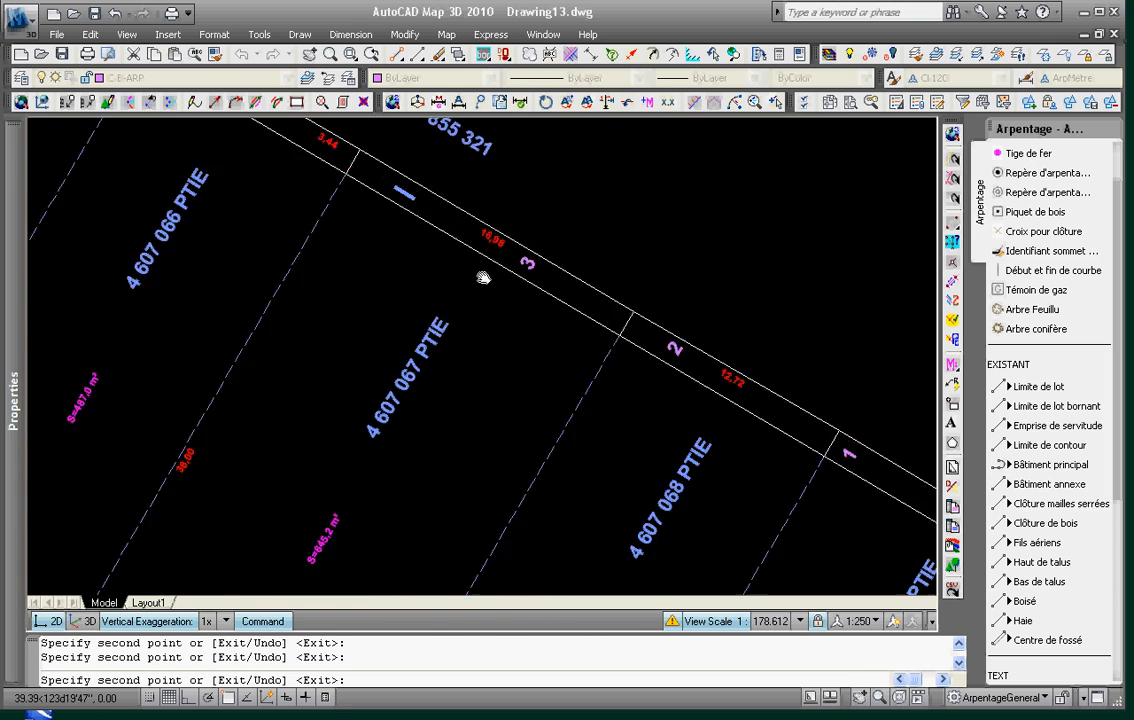
{"action": "middle_click_drag", "start_coordinate": [481, 278], "coordinate": [328, 182]}
{"action": "left_click", "coordinate": [734, 385]}
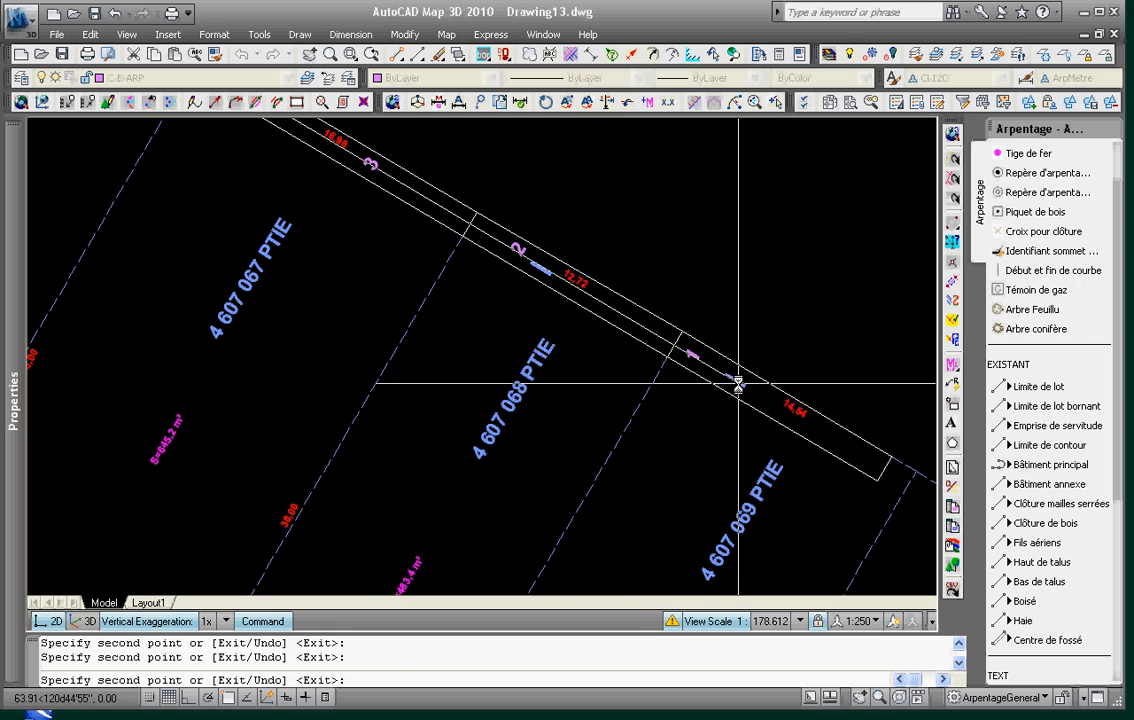
{"action": "key", "text": "Escape"}
{"action": "type", "text": "ED"}
{"action": "key", "text": "Return"}
{"action": "key", "text": "Escape"}
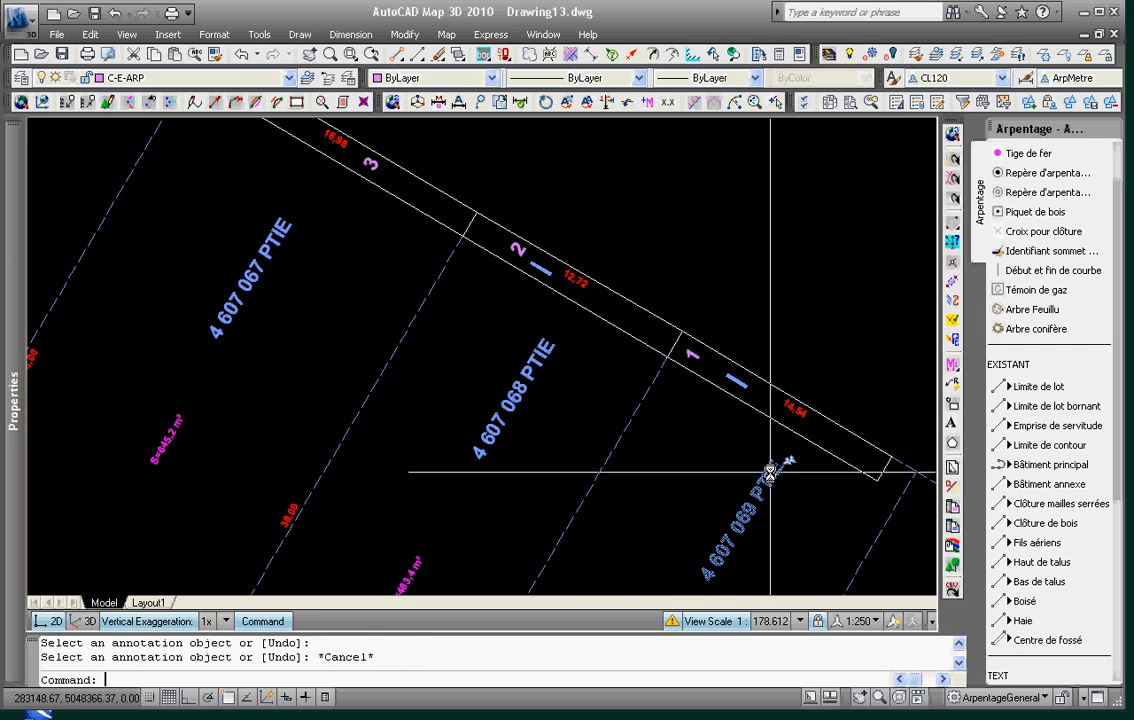
Edit the small labels in strip parcels 1 to 5 to match their adjacent lot numbers, ending with 4 607 065 PTIE in parcel 5
{"action": "type", "text": "ED"}
{"action": "key", "text": "Return"}
{"action": "key", "text": "Return"}
{"action": "left_click", "coordinate": [736, 396]}
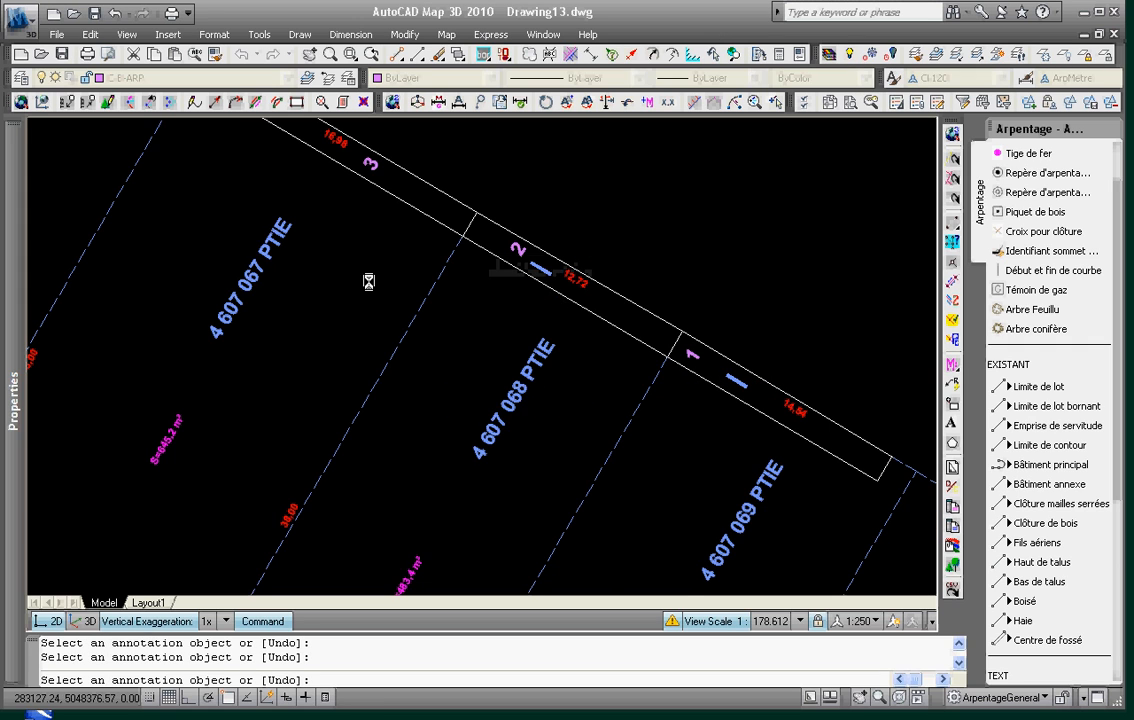
{"action": "middle_click_drag", "start_coordinate": [368, 282], "coordinate": [506, 381]}
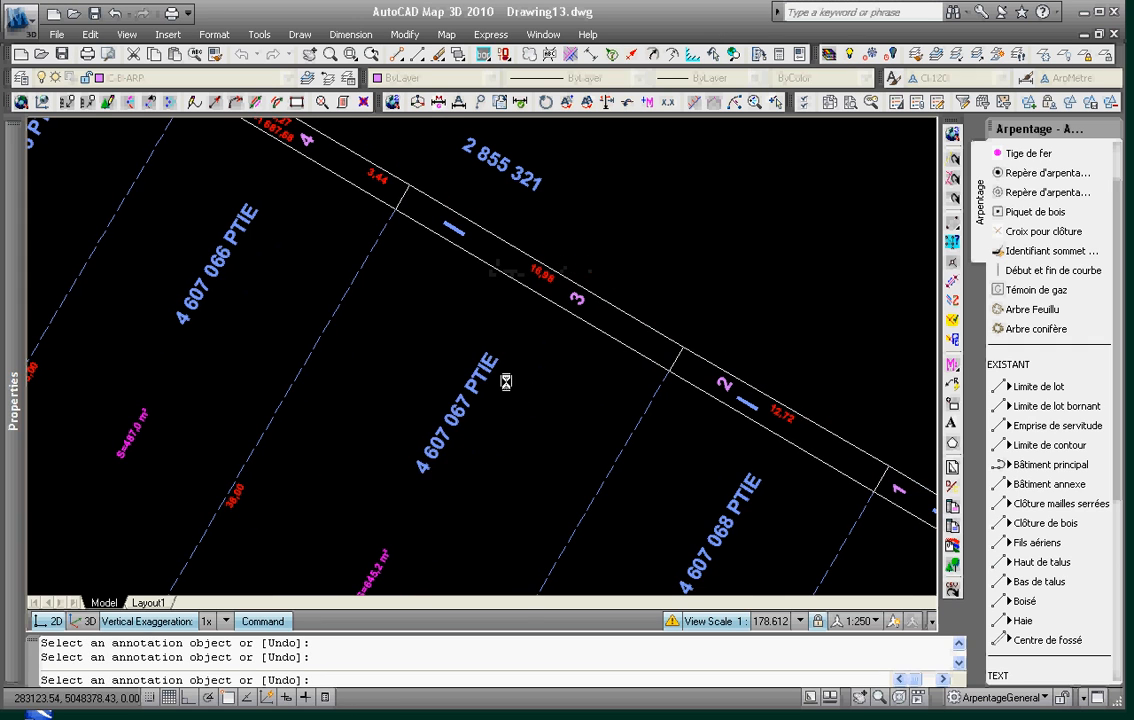
{"action": "left_click", "coordinate": [453, 229]}
{"action": "middle_click_drag", "start_coordinate": [297, 285], "coordinate": [524, 426]}
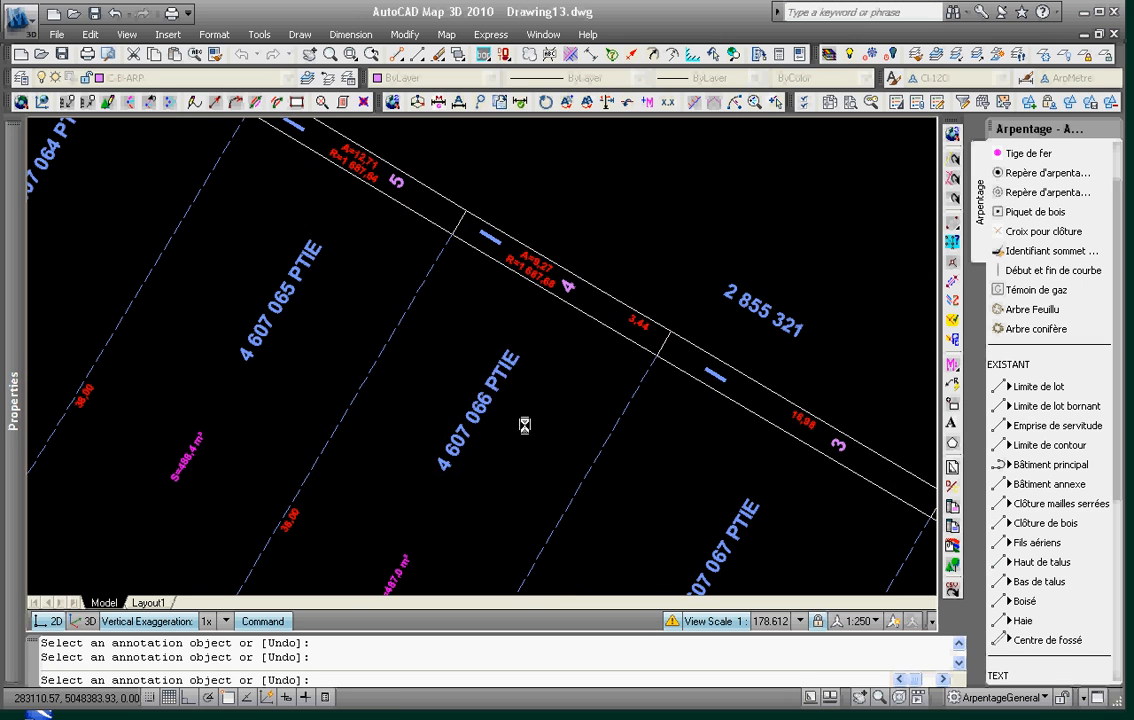
{"action": "left_click", "coordinate": [489, 246]}
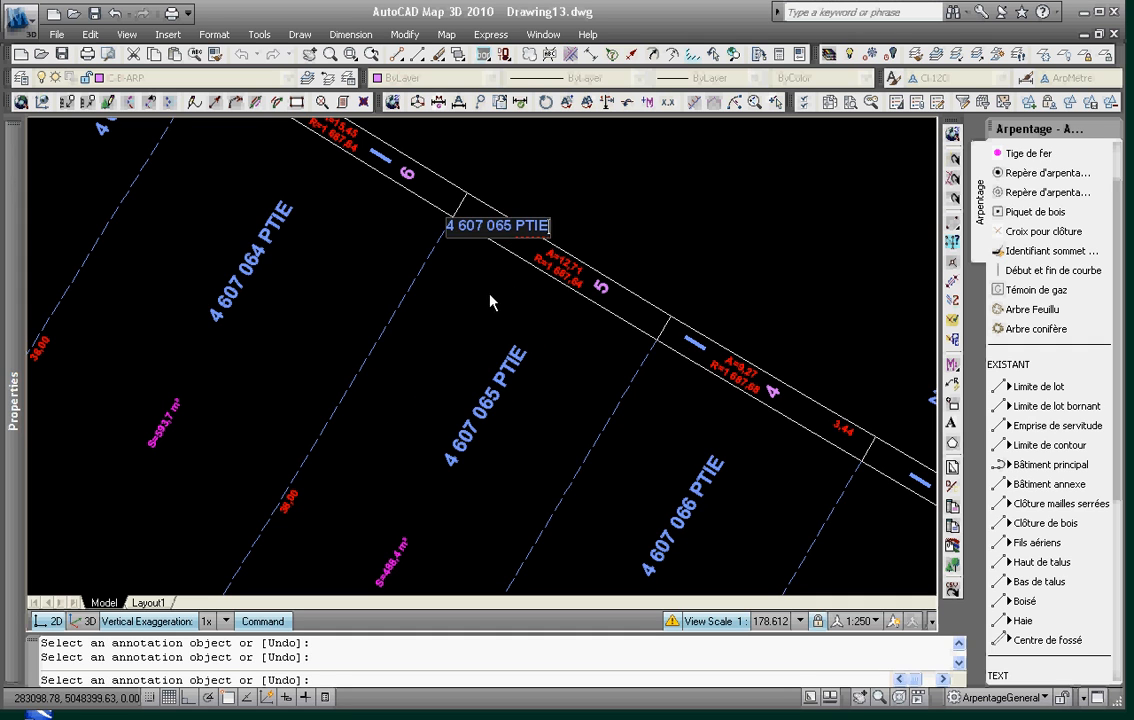
{"action": "key", "text": "Escape"}
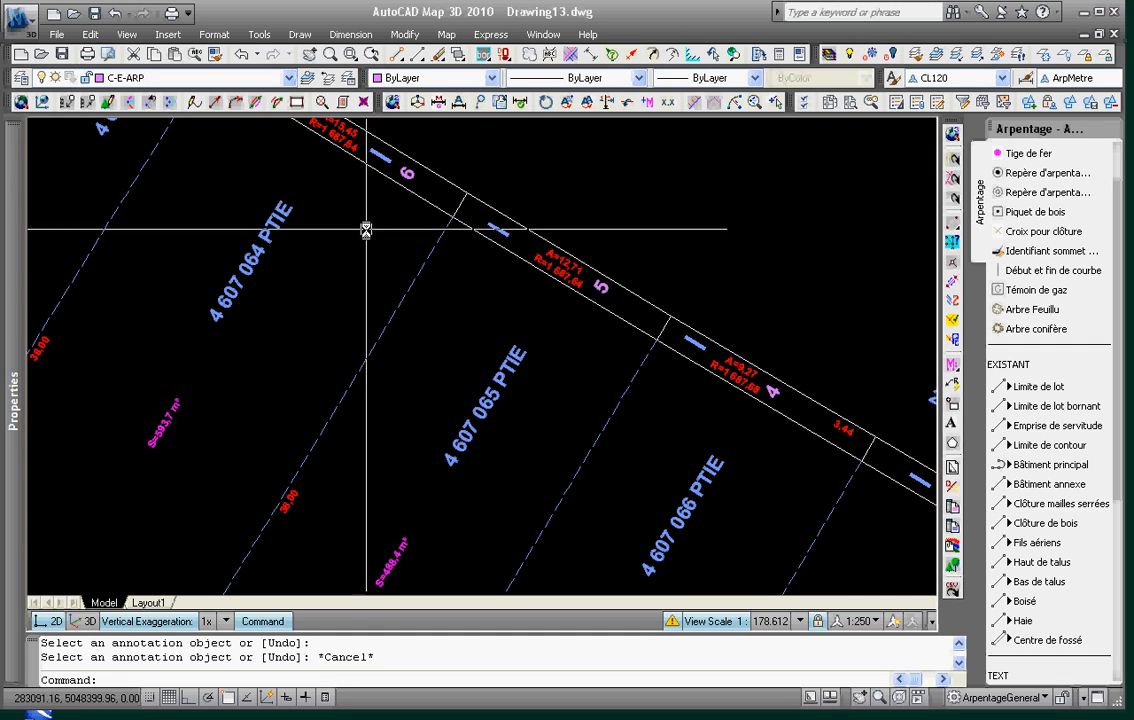
{"action": "scroll", "coordinate": [410, 282], "scroll_direction": "up", "scroll_amount": 3}
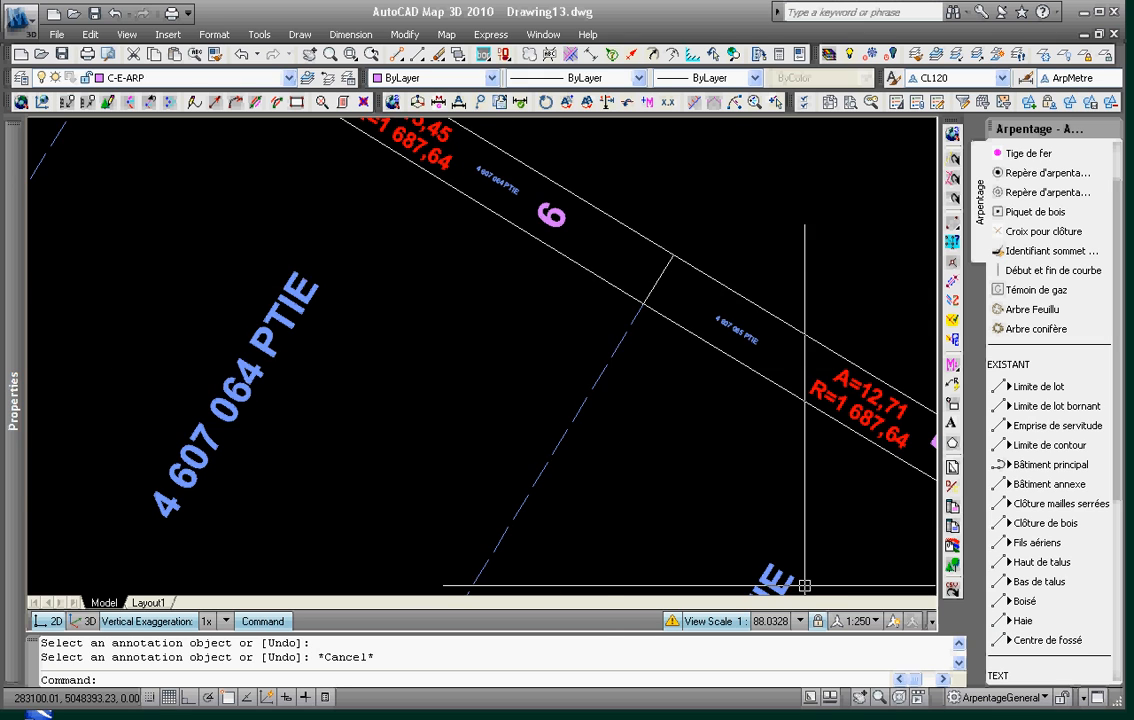
{"action": "key", "text": "Escape"}
{"action": "scroll", "coordinate": [495, 555], "scroll_direction": "down", "scroll_amount": 3}
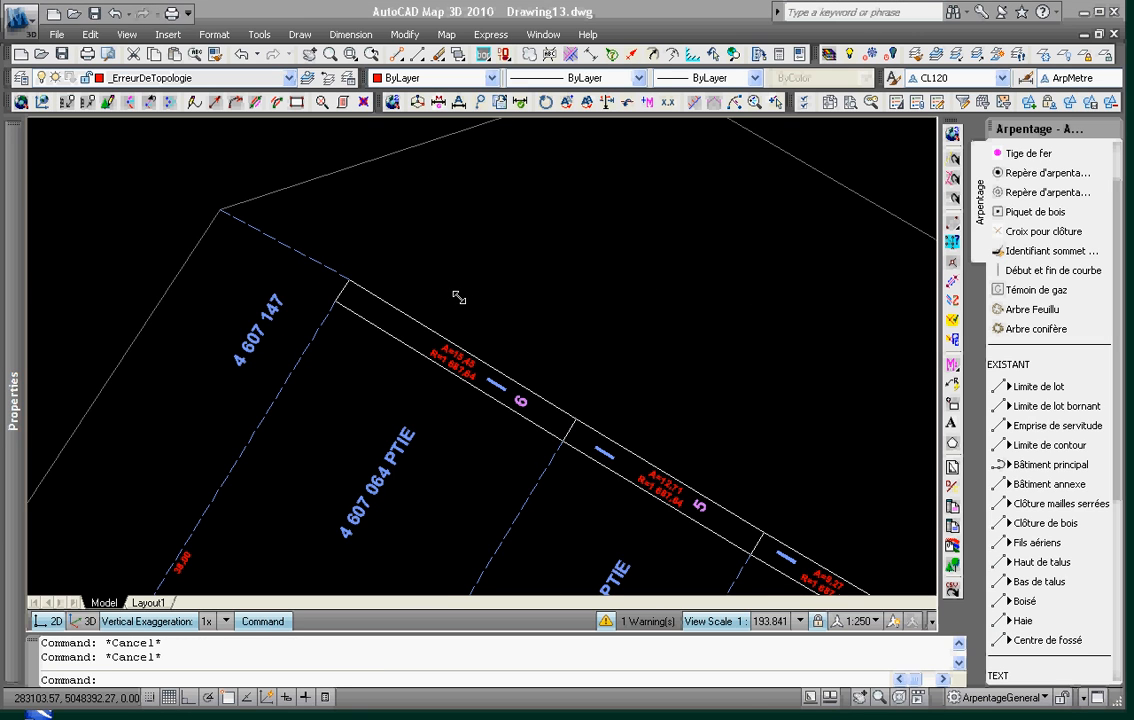
List only used layers in RLCad's variables, then pick C-E-CAD-LOT for segments and C-E-CAD-BOR and C-E-CAD-CON for neighbouring segments from the drawing
{"action": "left_click", "coordinate": [392, 103]}
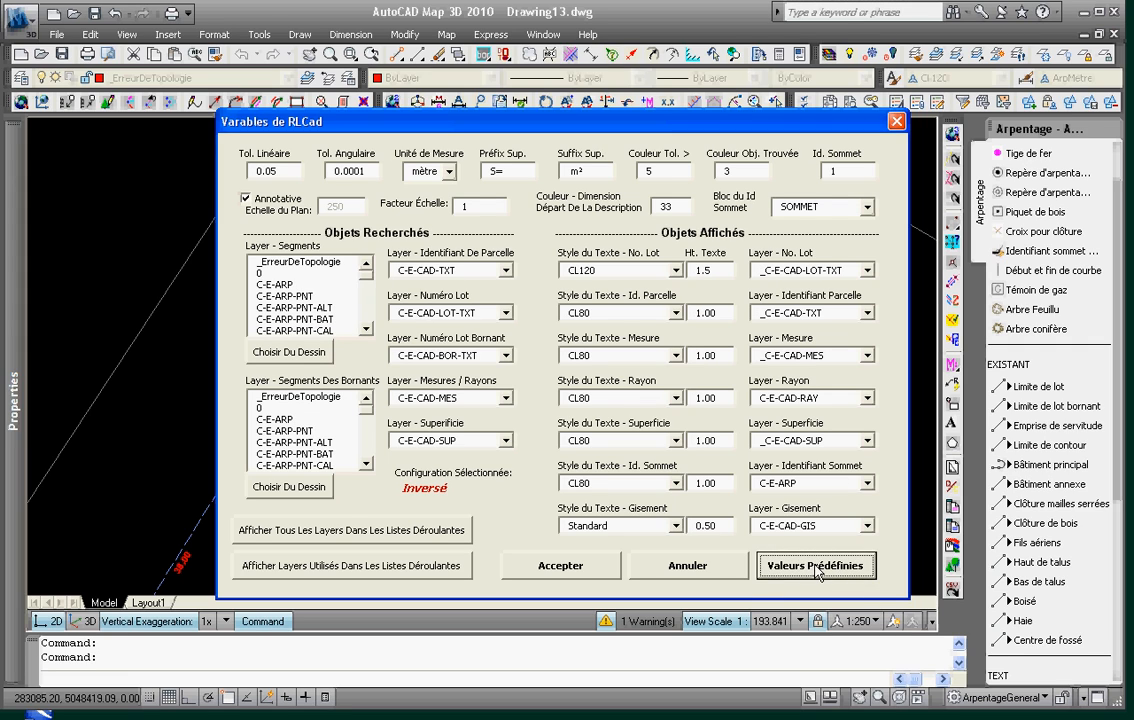
{"action": "left_click", "coordinate": [376, 562]}
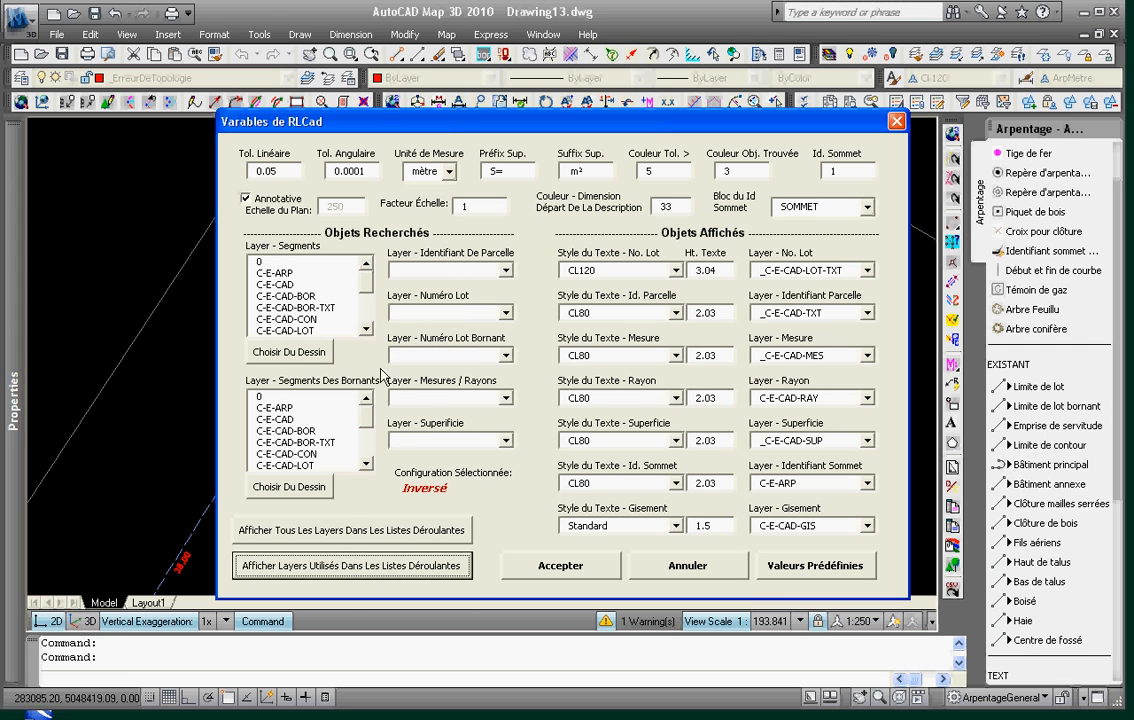
{"action": "left_click", "coordinate": [312, 352]}
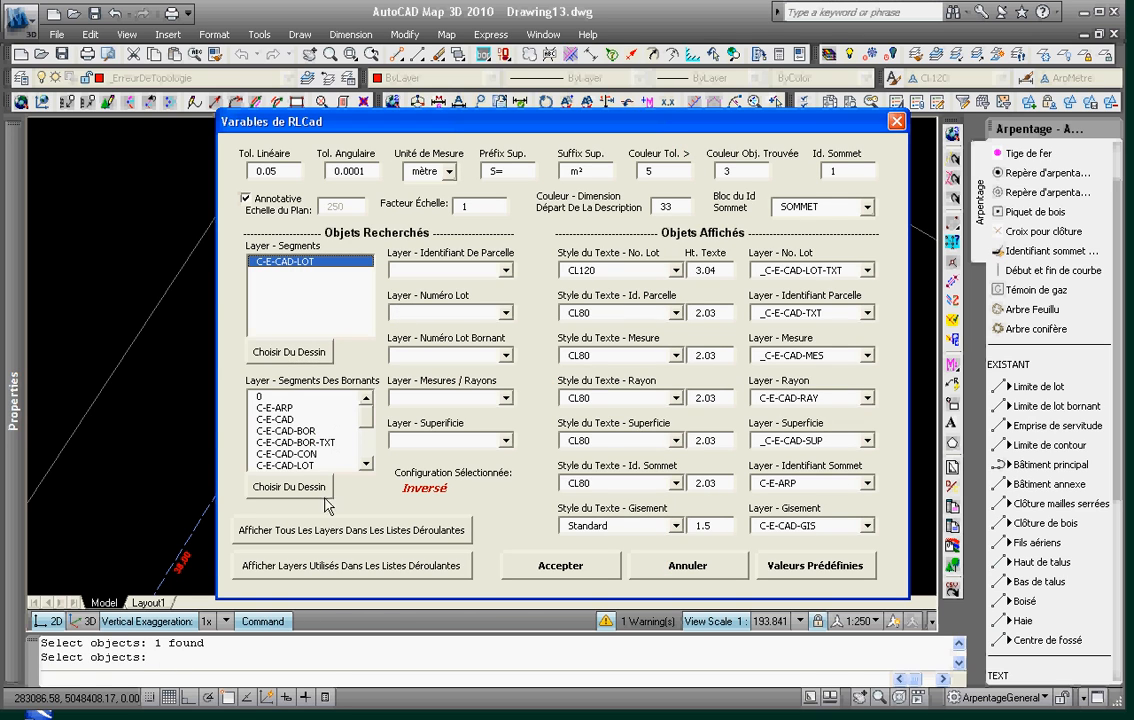
{"action": "left_click", "coordinate": [322, 494]}
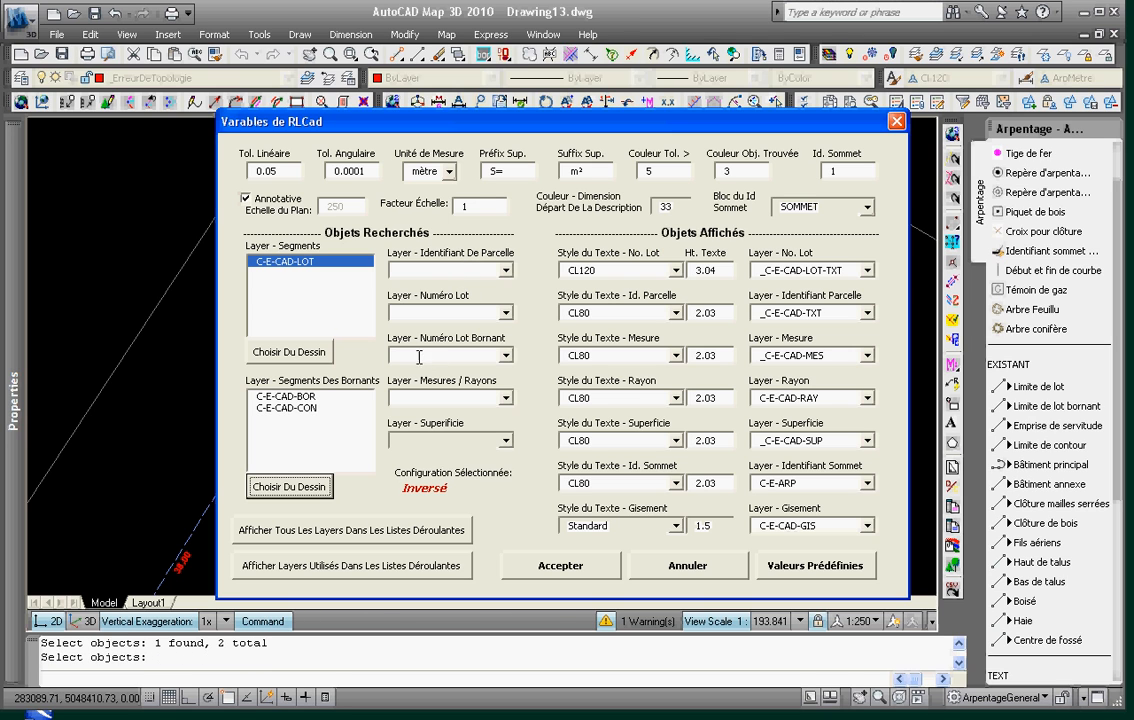
Set RLCad's searched layers to C-E-ARP for parcel identifiers, C-E-CAD for lots, C-E-CAD-BOR-TXT for neighbouring lots and C-E-CAD-MES for measurements, and accept them
{"action": "left_click", "coordinate": [505, 271]}
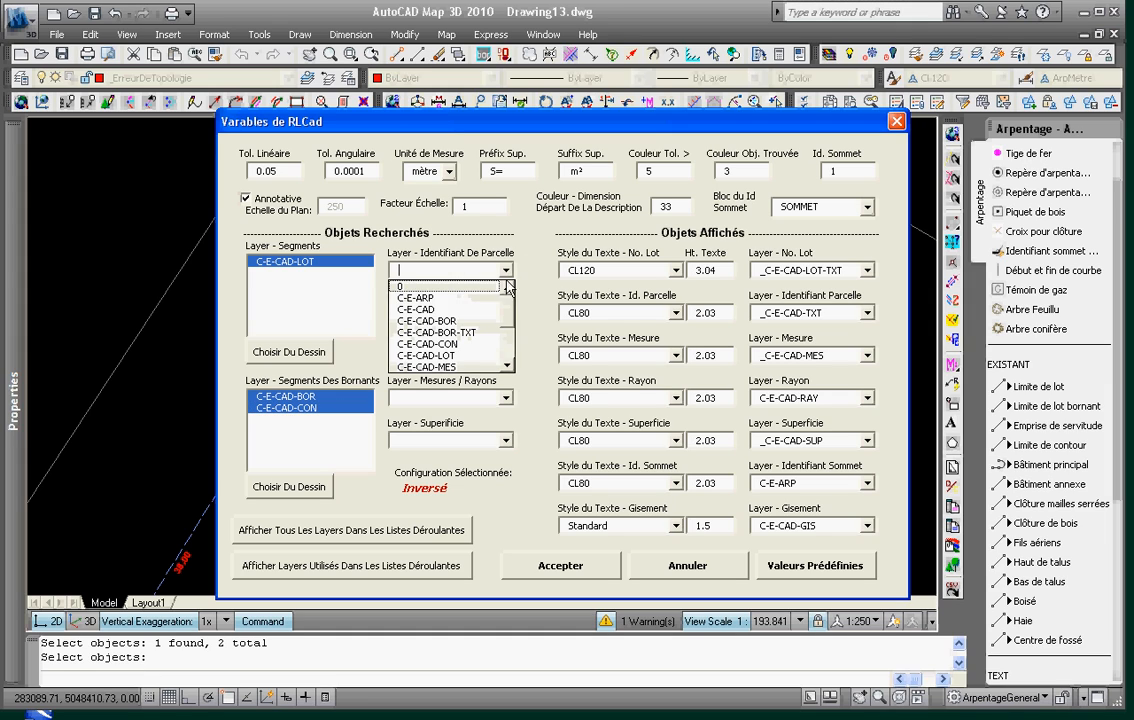
{"action": "left_click", "coordinate": [434, 299]}
{"action": "left_click", "coordinate": [506, 313]}
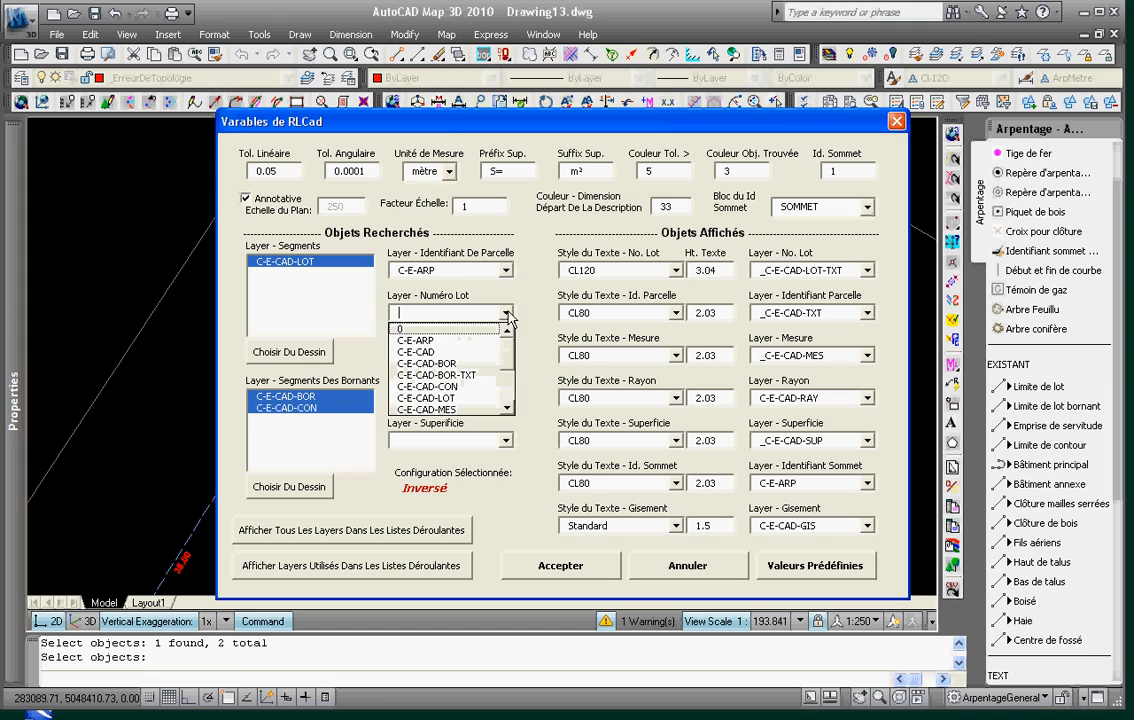
{"action": "left_click", "coordinate": [437, 353]}
{"action": "left_click", "coordinate": [507, 356]}
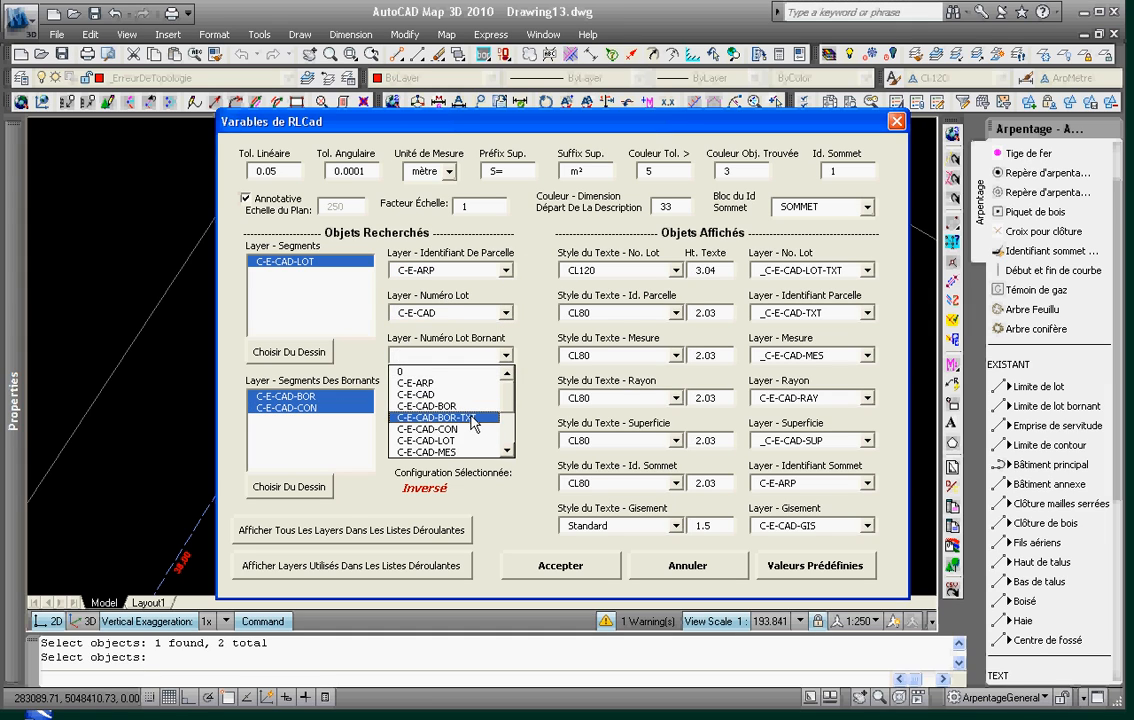
{"action": "left_click", "coordinate": [473, 418]}
{"action": "left_click", "coordinate": [507, 398]}
{"action": "left_click", "coordinate": [458, 495]}
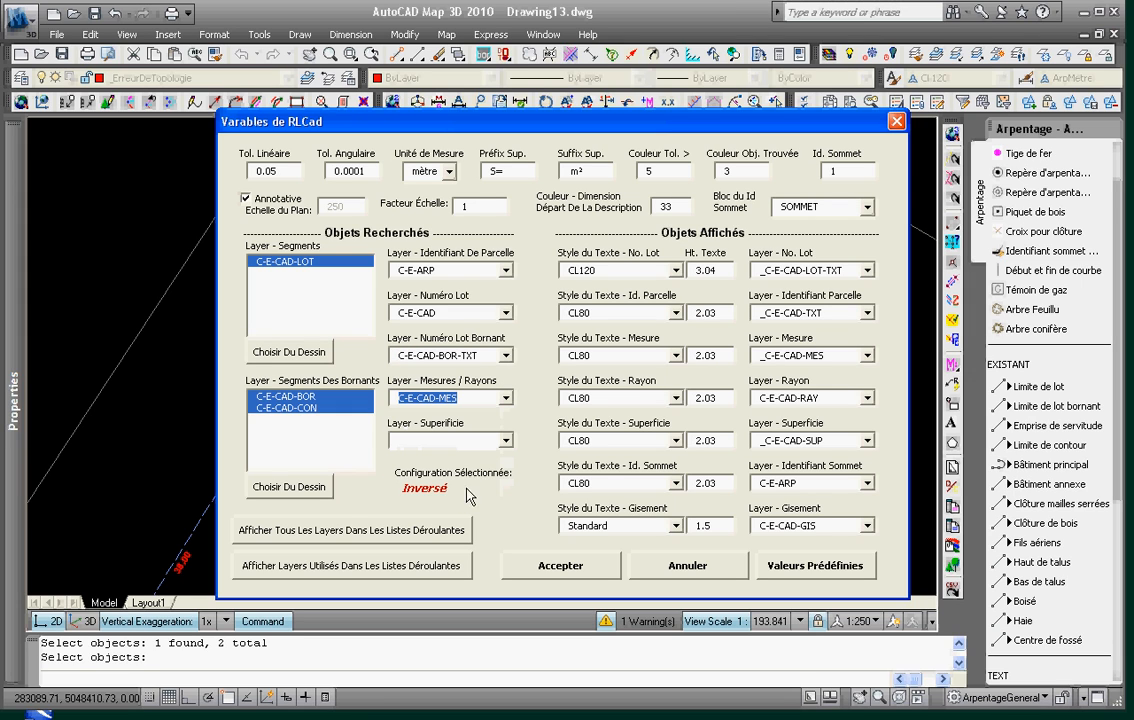
{"action": "left_click", "coordinate": [562, 565]}
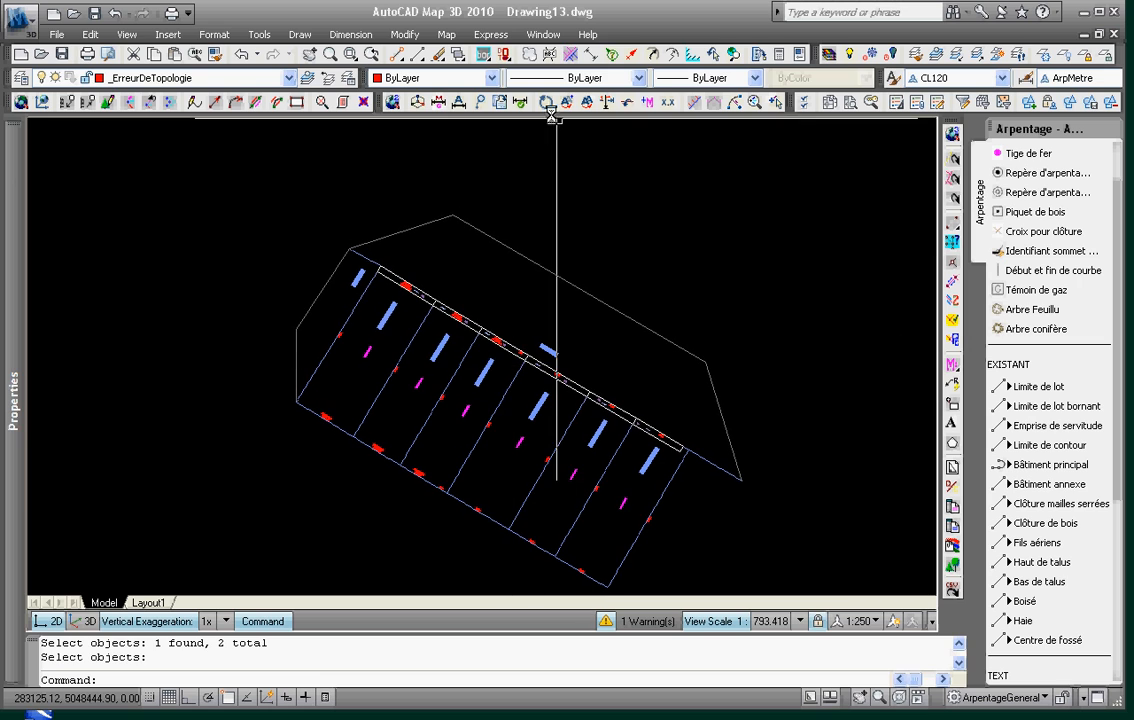
Build the parcel topology with RLCad and annotate the strip with its parcel identifiers, lot numbers, measurements and areas
{"action": "left_click", "coordinate": [419, 103]}
{"action": "left_click", "coordinate": [562, 380]}
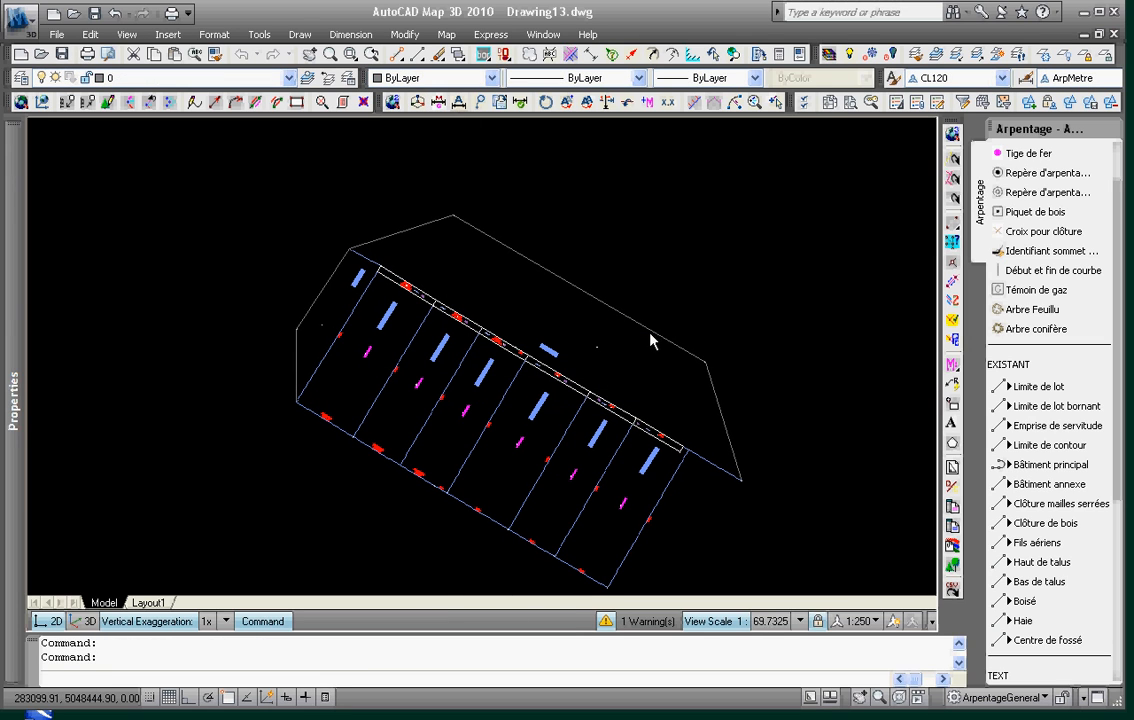
{"action": "left_click", "coordinate": [572, 377]}
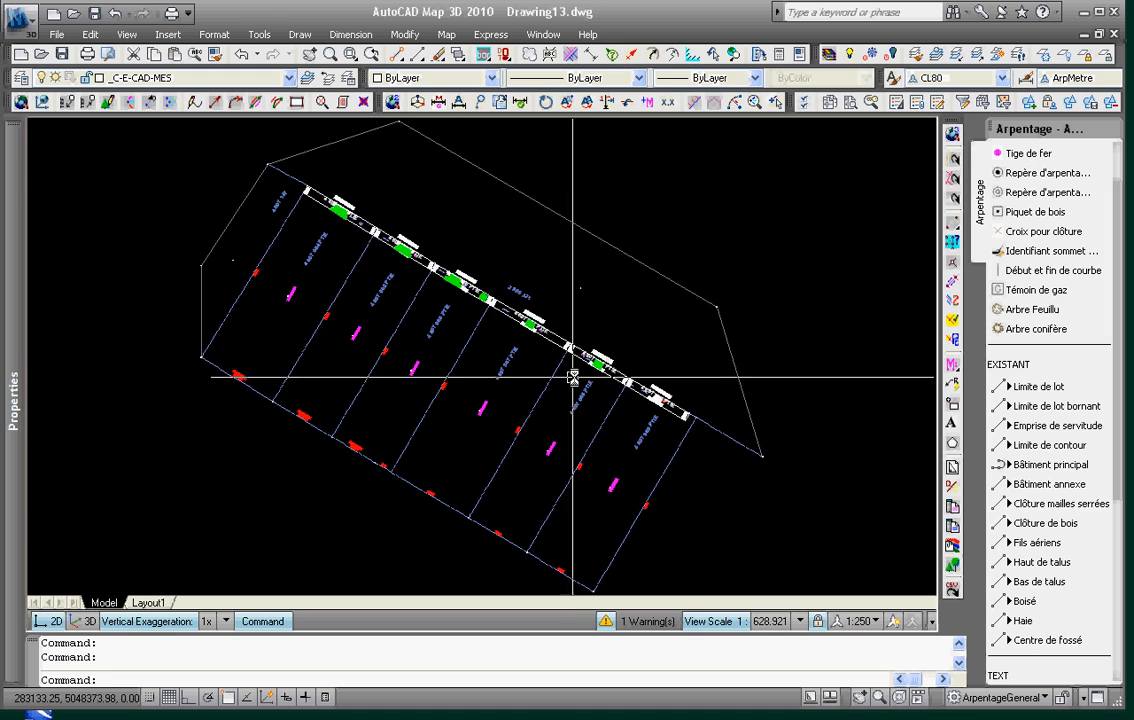
{"action": "scroll", "coordinate": [407, 231], "scroll_direction": "up", "scroll_amount": 9}
{"action": "middle_click_drag", "start_coordinate": [408, 313], "coordinate": [578, 364]}
{"action": "scroll", "coordinate": [490, 354], "scroll_direction": "down", "scroll_amount": 2}
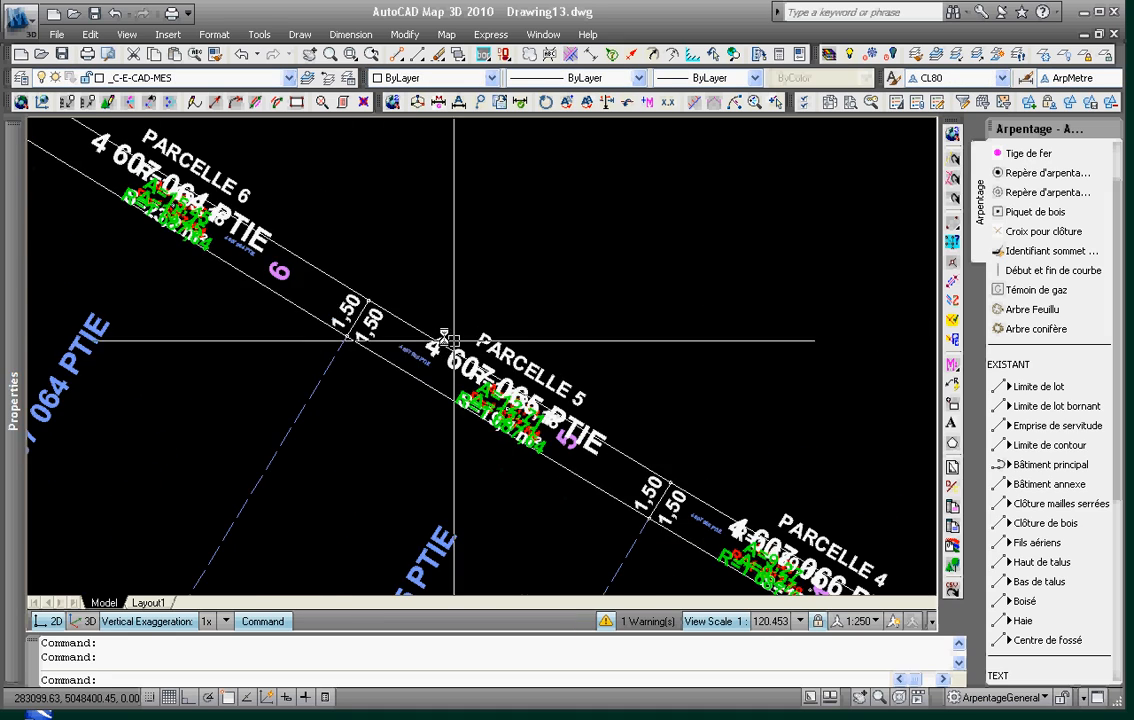
Place numbered vertex identifiers at the corners of all the strip parcels and check them along the strip
{"action": "mouse_move", "coordinate": [448, 340]}
{"action": "middle_mouse_down"}
{"action": "mouse_move", "coordinate": [671, 448]}
{"action": "mouse_move", "coordinate": [506, 339]}
{"action": "middle_mouse_up"}
{"action": "scroll", "coordinate": [667, 455], "scroll_direction": "down", "scroll_amount": 3}
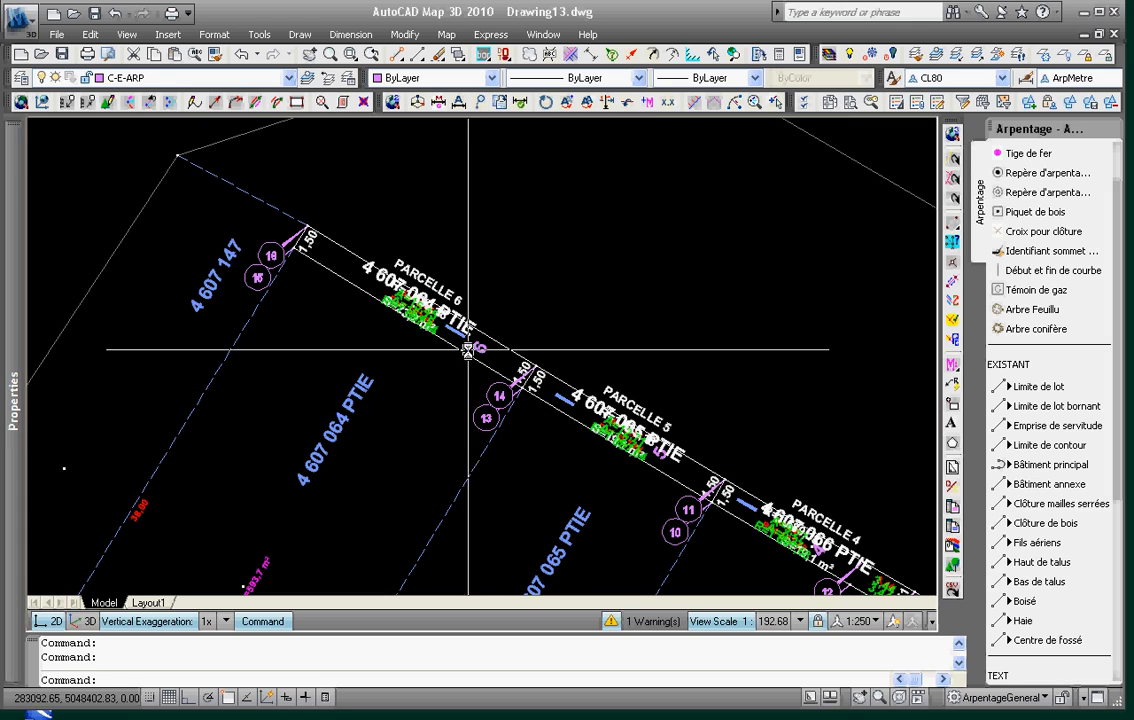
{"action": "scroll", "coordinate": [248, 262], "scroll_direction": "up", "scroll_amount": 6}
{"action": "scroll", "coordinate": [248, 262], "scroll_direction": "down", "scroll_amount": 5}
{"action": "middle_click_drag", "start_coordinate": [572, 412], "coordinate": [452, 292]}
{"action": "scroll", "coordinate": [452, 294], "scroll_direction": "down", "scroll_amount": 2}
{"action": "middle_click_drag", "start_coordinate": [623, 440], "coordinate": [488, 323]}
{"action": "scroll", "coordinate": [488, 323], "scroll_direction": "down", "scroll_amount": 2}
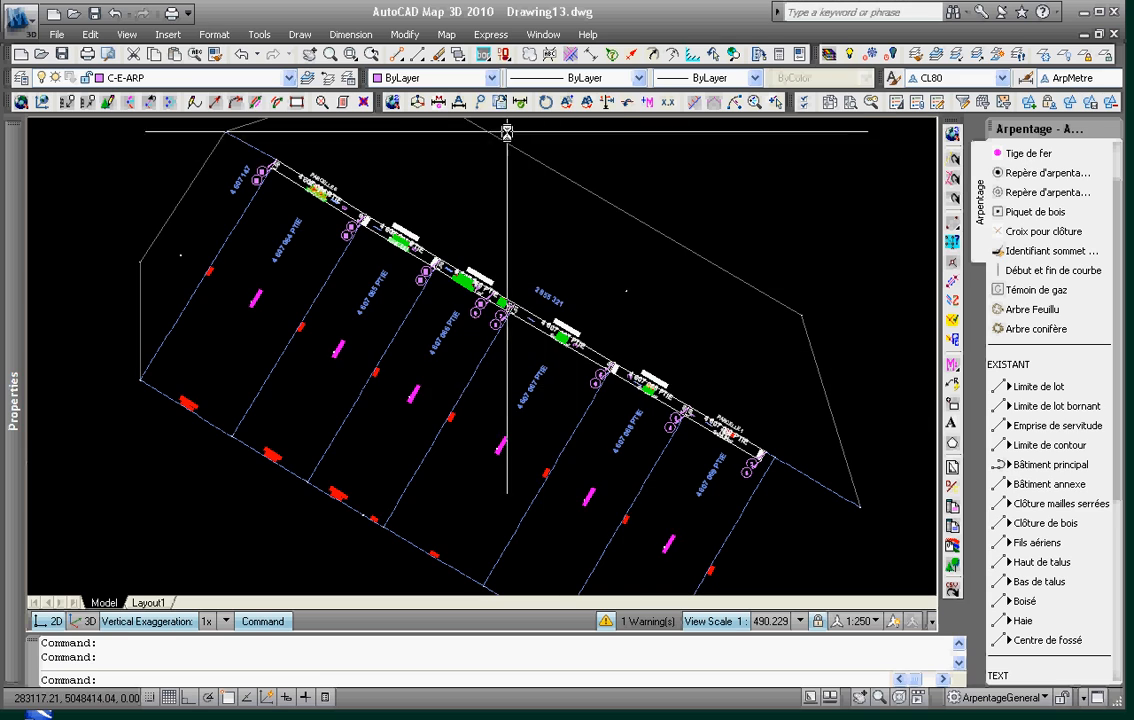
Generate the parcels' Corporatif-format technical descriptions together with the calculation report
{"action": "left_click", "coordinate": [500, 103]}
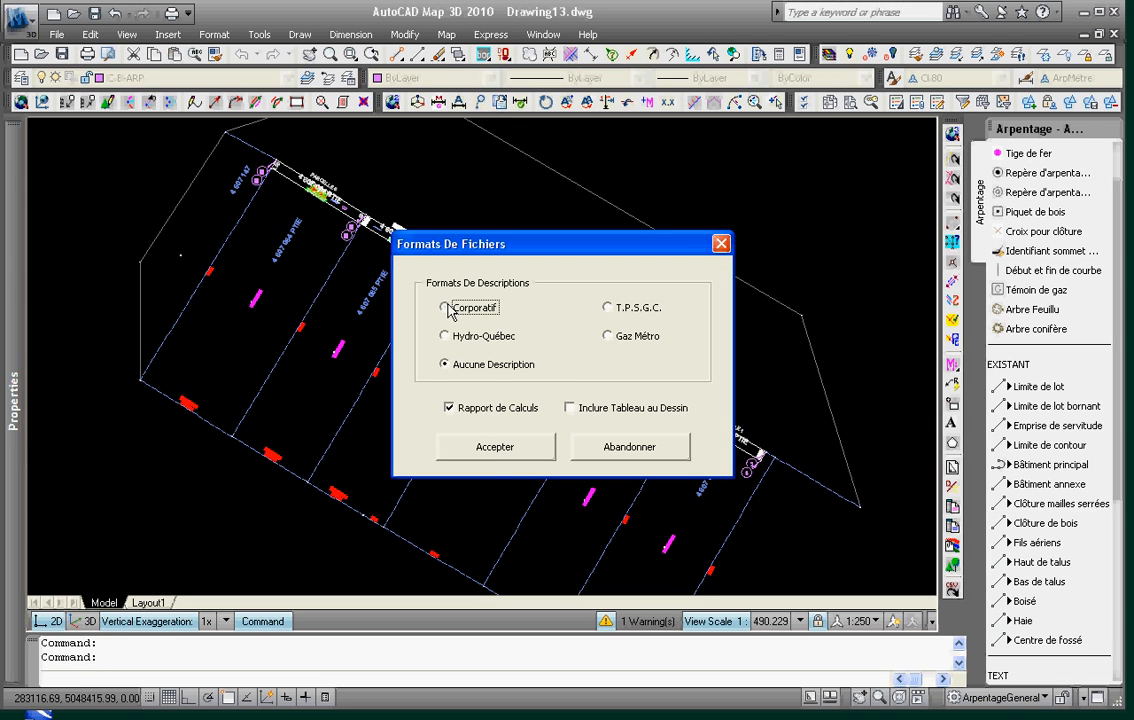
{"action": "left_click", "coordinate": [503, 448]}
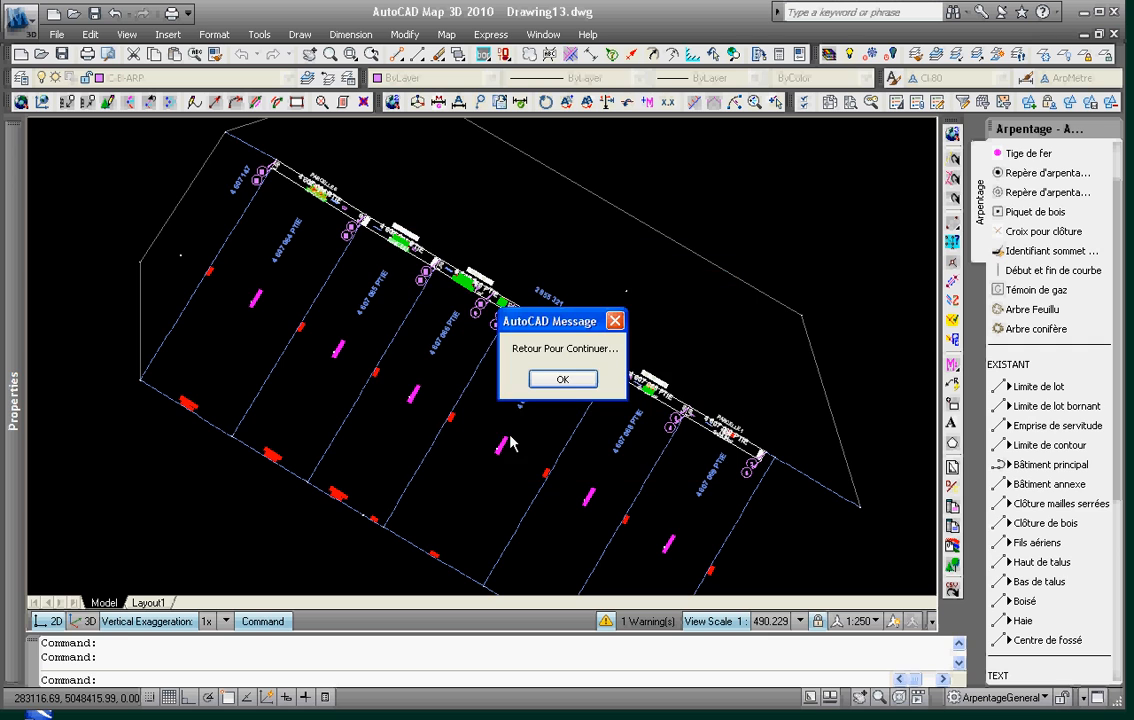
{"action": "left_click", "coordinate": [563, 378]}
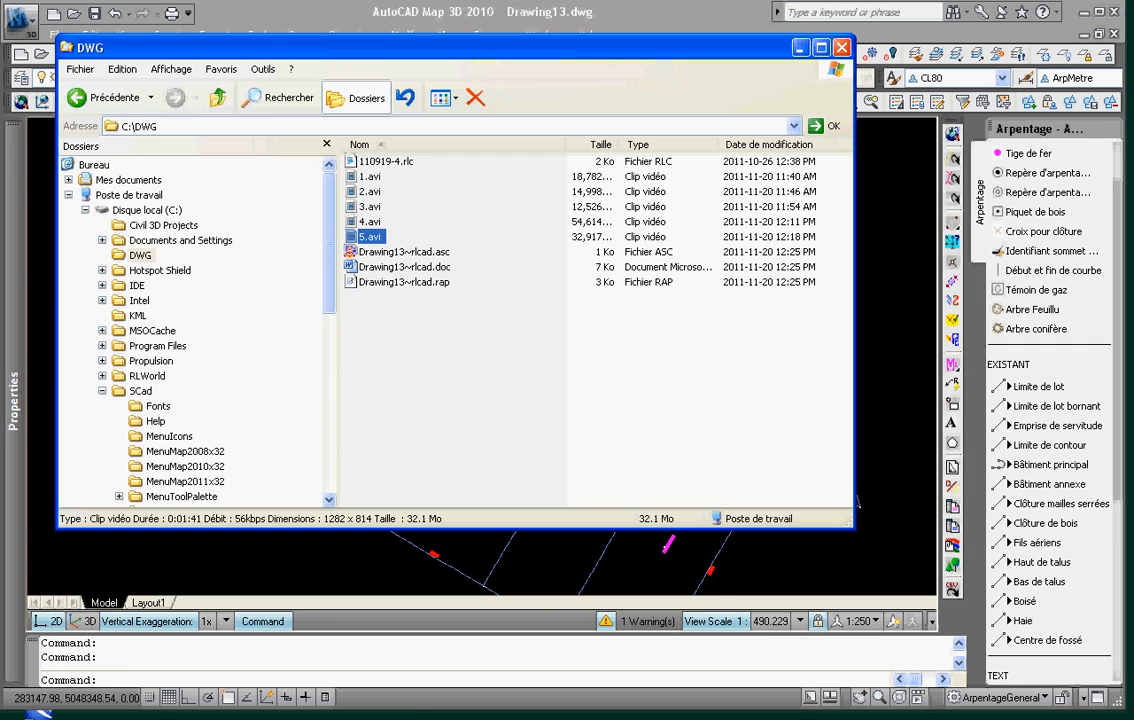
Open Drawing13~rlcad.doc in Word with the default Windows encoding, read the descriptions of parcels 1 and 2, and close it
{"action": "left_click", "coordinate": [400, 267]}
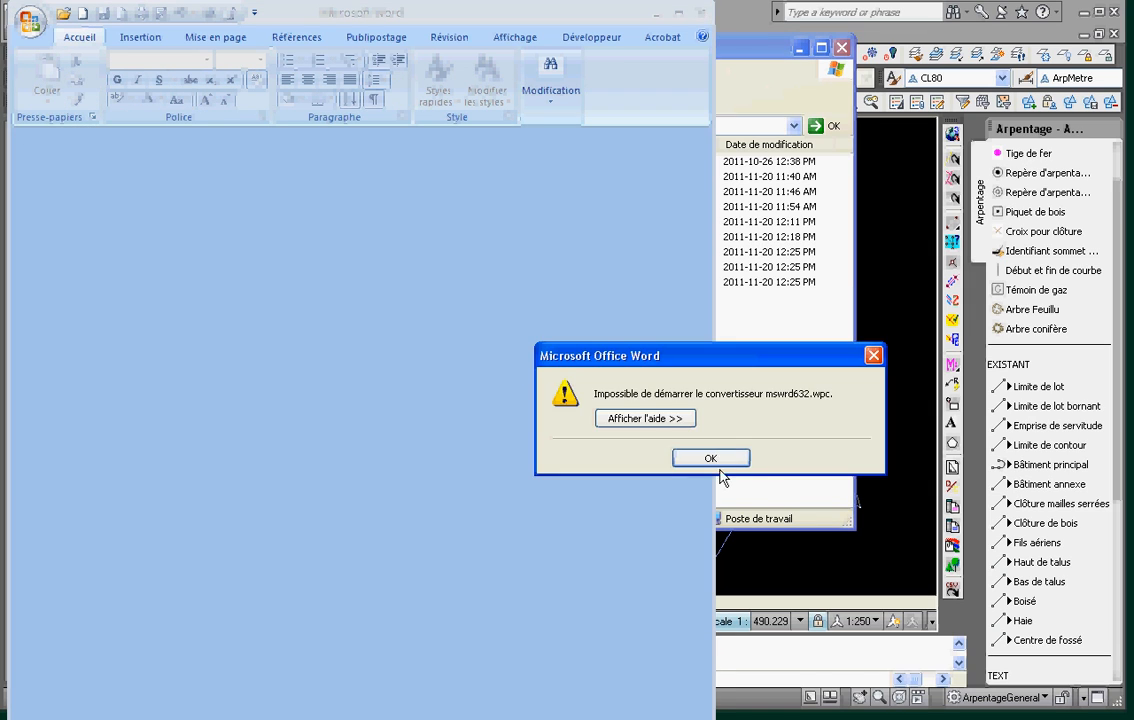
{"action": "left_click", "coordinate": [710, 460]}
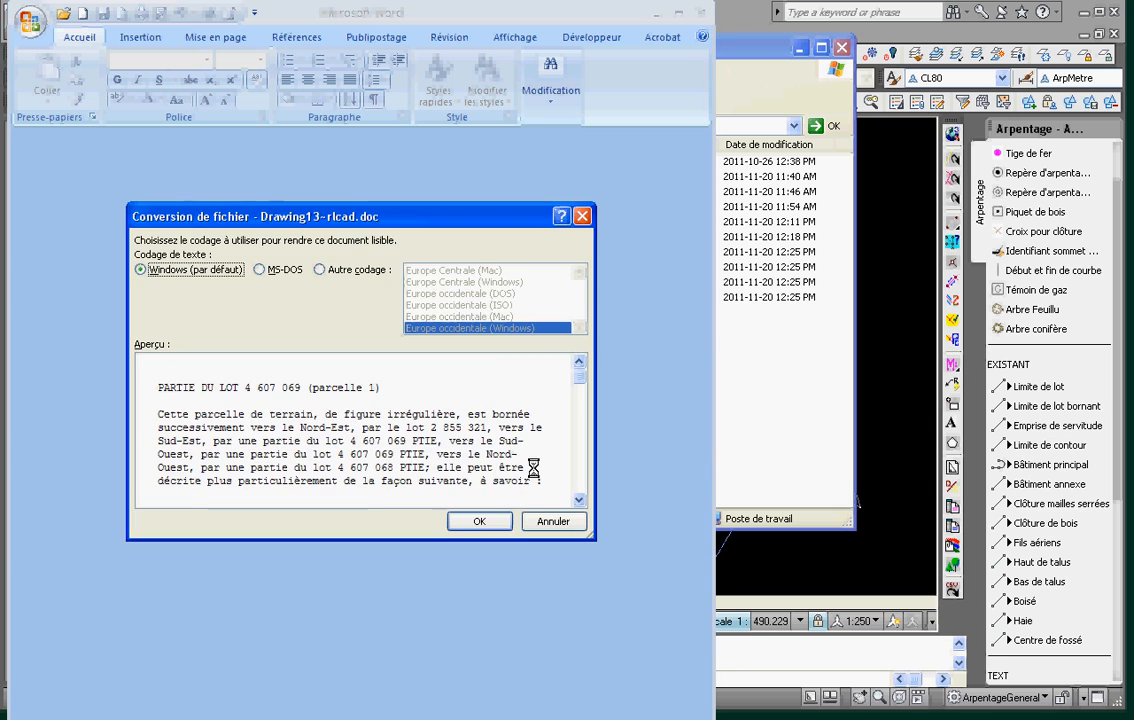
{"action": "left_click", "coordinate": [479, 522]}
{"action": "scroll", "coordinate": [494, 469], "scroll_direction": "down", "scroll_amount": 2}
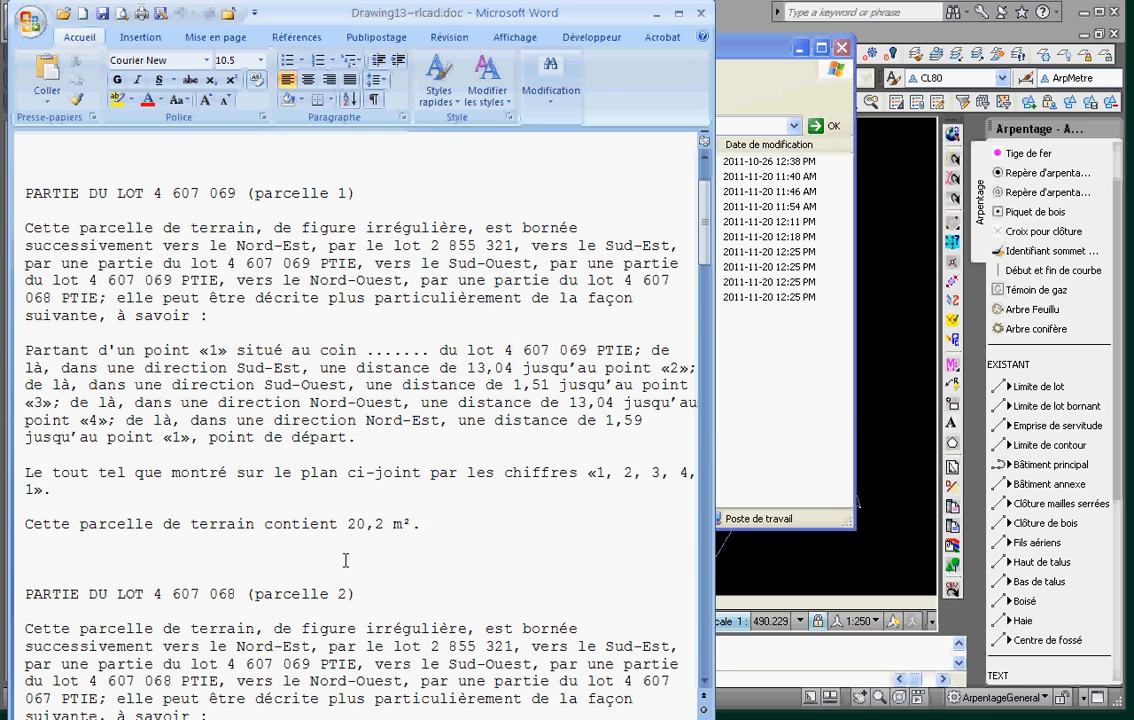
{"action": "scroll", "coordinate": [357, 561], "scroll_direction": "down", "scroll_amount": 3}
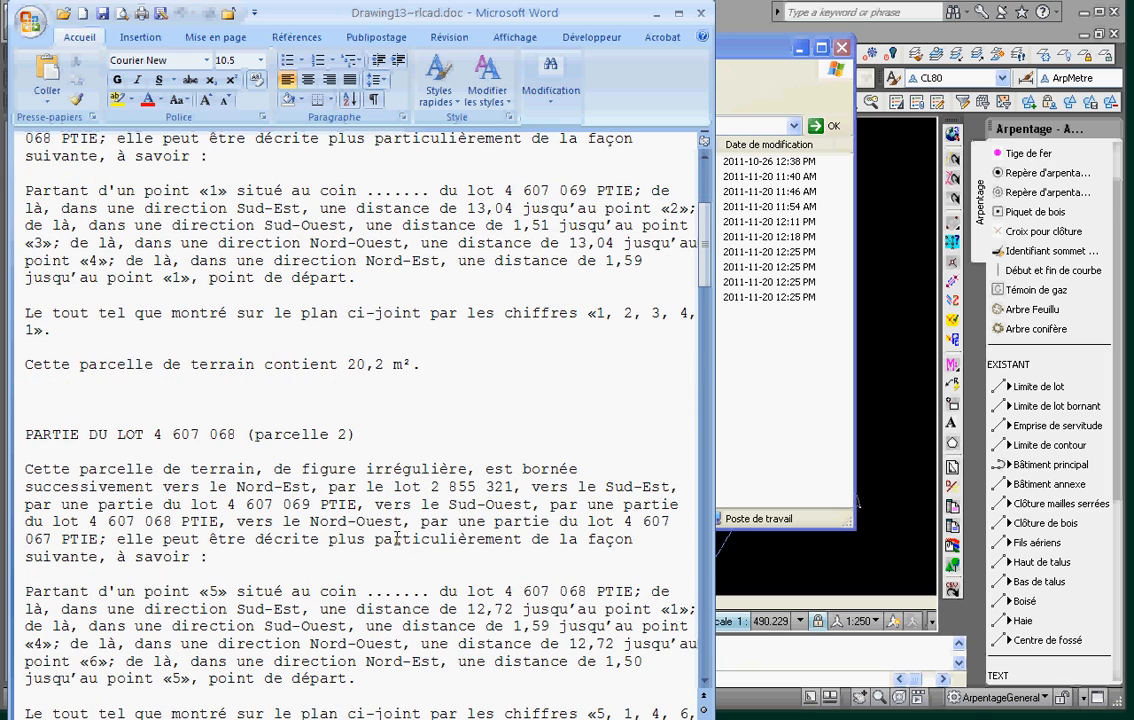
{"action": "left_click", "coordinate": [700, 14]}
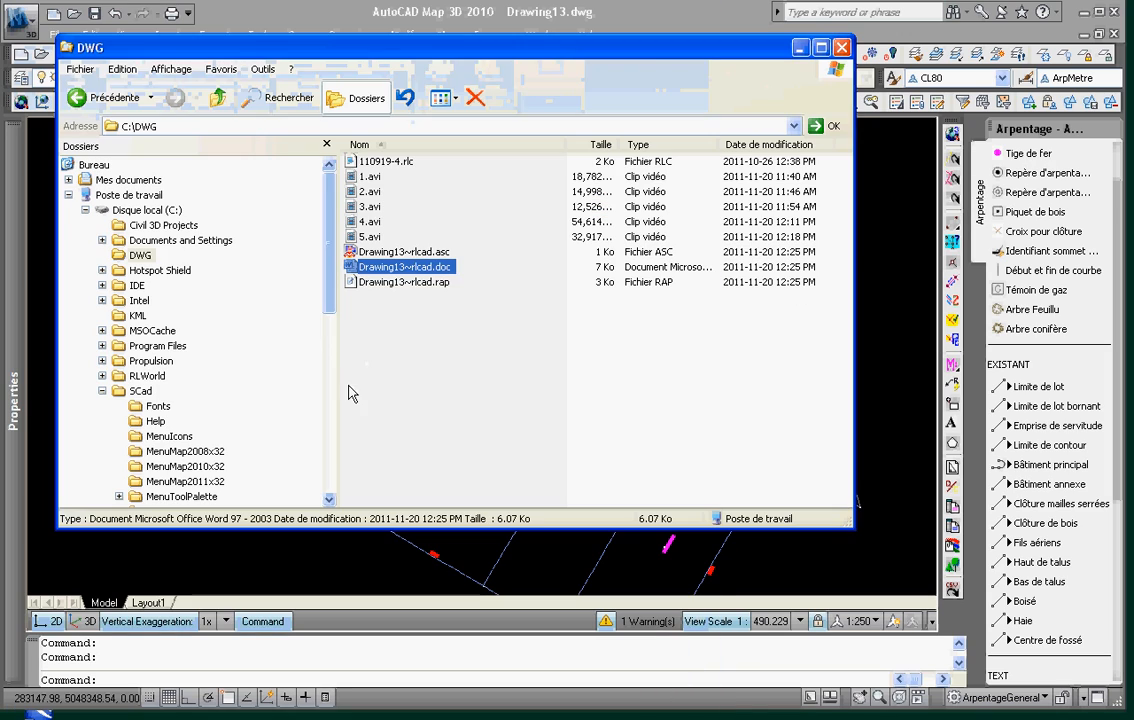
Open the calculation report Drawing13~rlcad.rap in WordPad, review the parcels' measurements and neighbouring lots, and close it
{"action": "double_click", "coordinate": [395, 263]}
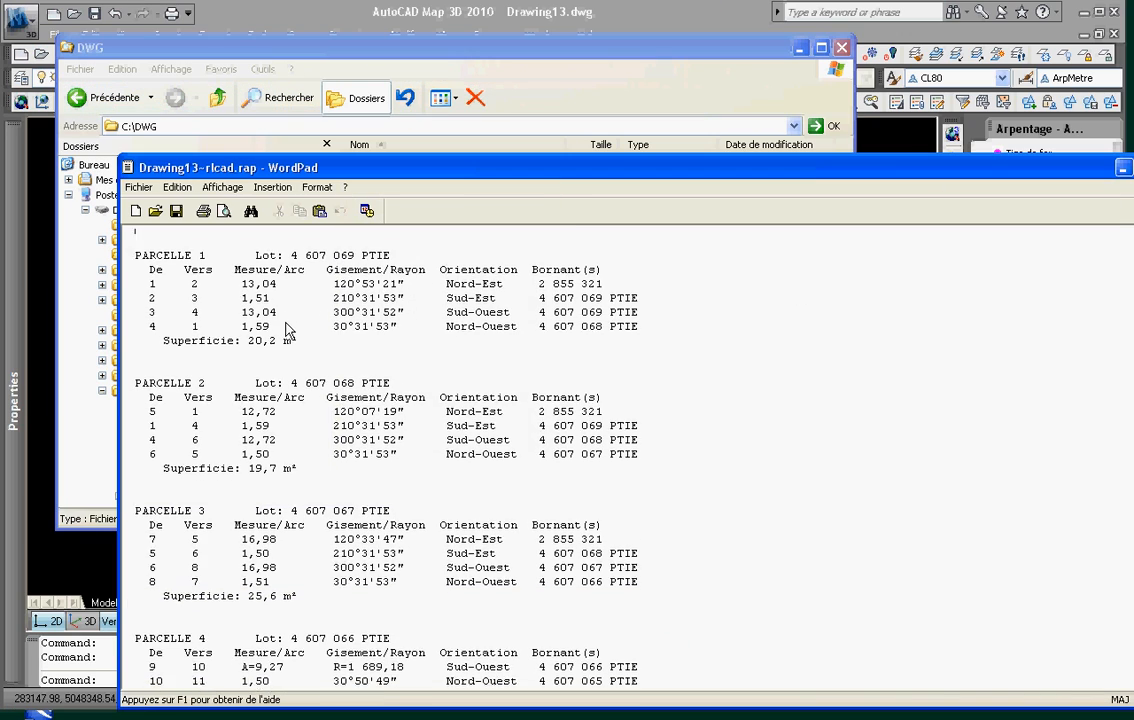
{"action": "scroll", "coordinate": [390, 330], "scroll_direction": "down", "scroll_amount": 1}
{"action": "scroll", "coordinate": [380, 335], "scroll_direction": "down", "scroll_amount": 5}
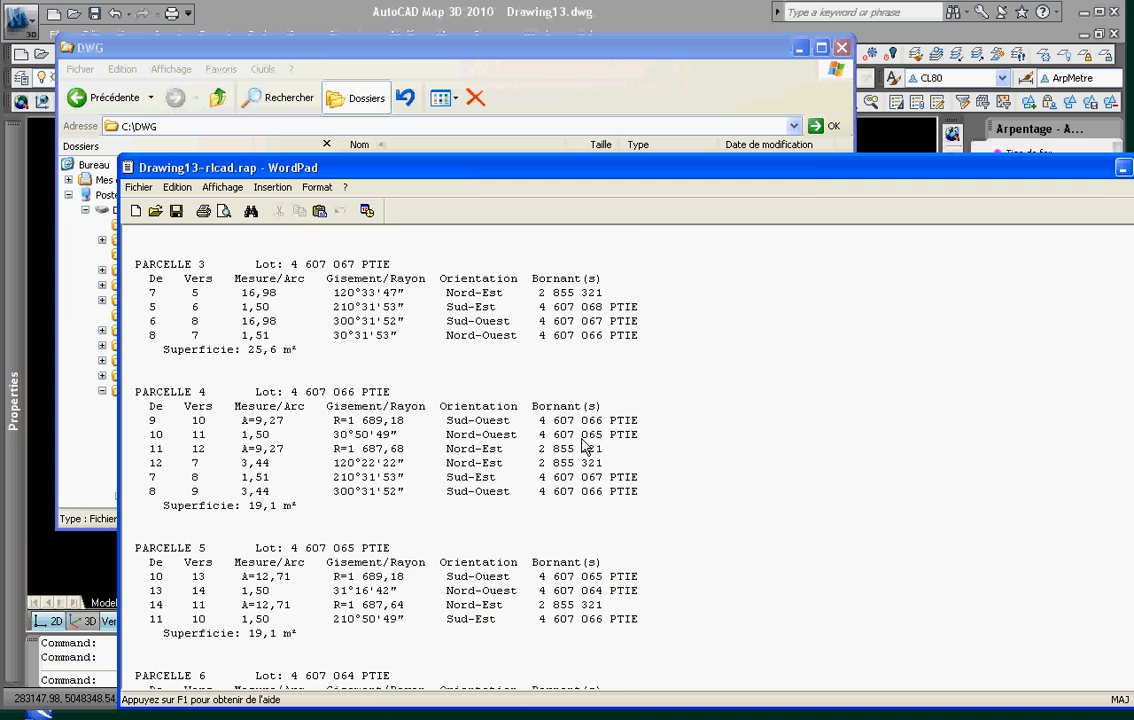
{"action": "key", "text": "alt+F4"}
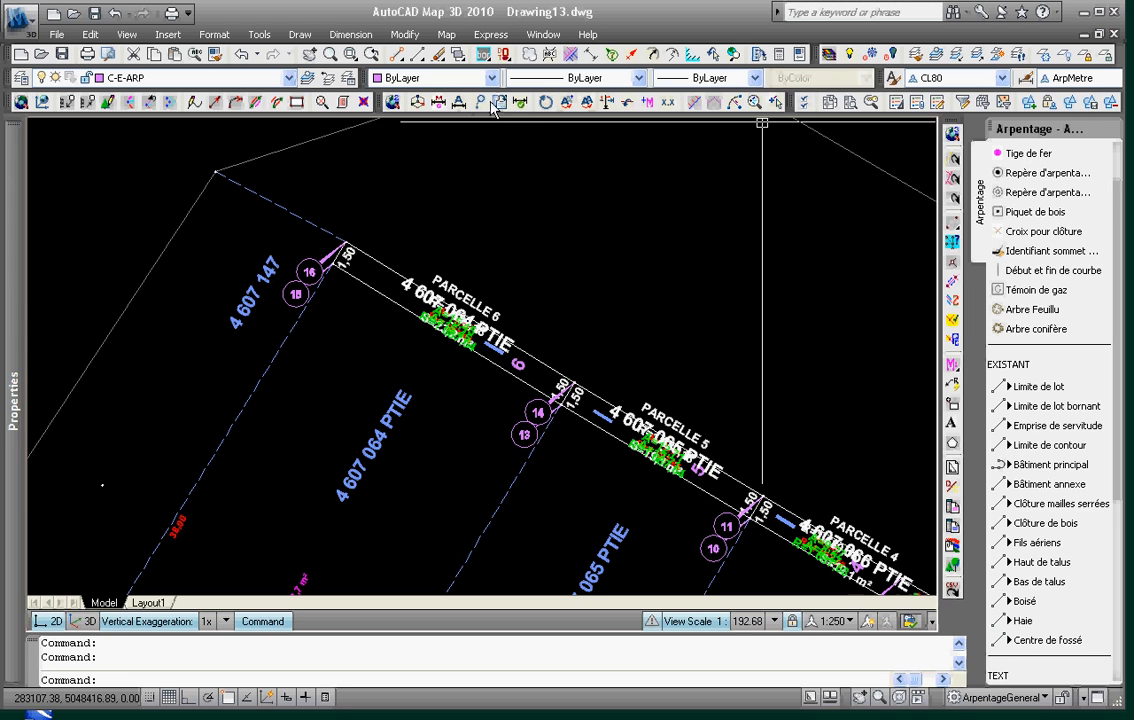
Remove the duplicate measurements on the boundaries shared by the strip parcels, and move vertex 14's label above the strip
{"action": "left_click", "coordinate": [522, 104]}
{"action": "left_click", "coordinate": [560, 381]}
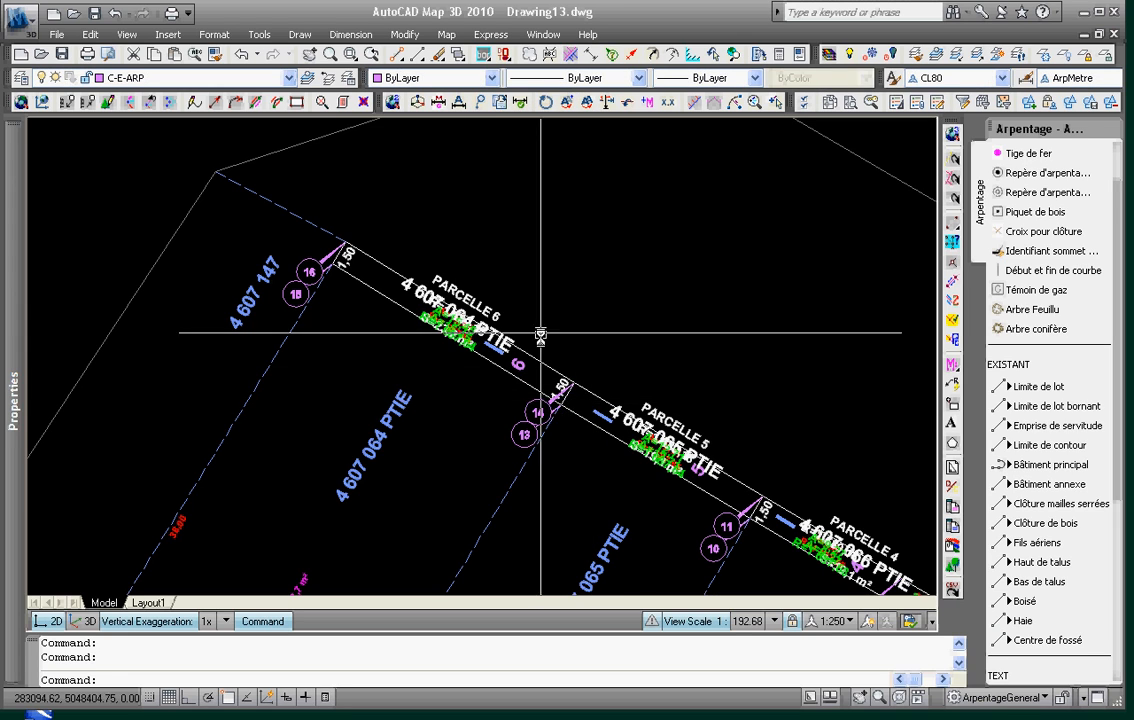
{"action": "left_click", "coordinate": [535, 399]}
{"action": "left_click", "coordinate": [538, 411]}
{"action": "left_click", "coordinate": [580, 353]}
{"action": "scroll", "coordinate": [544, 416], "scroll_direction": "up", "scroll_amount": 3}
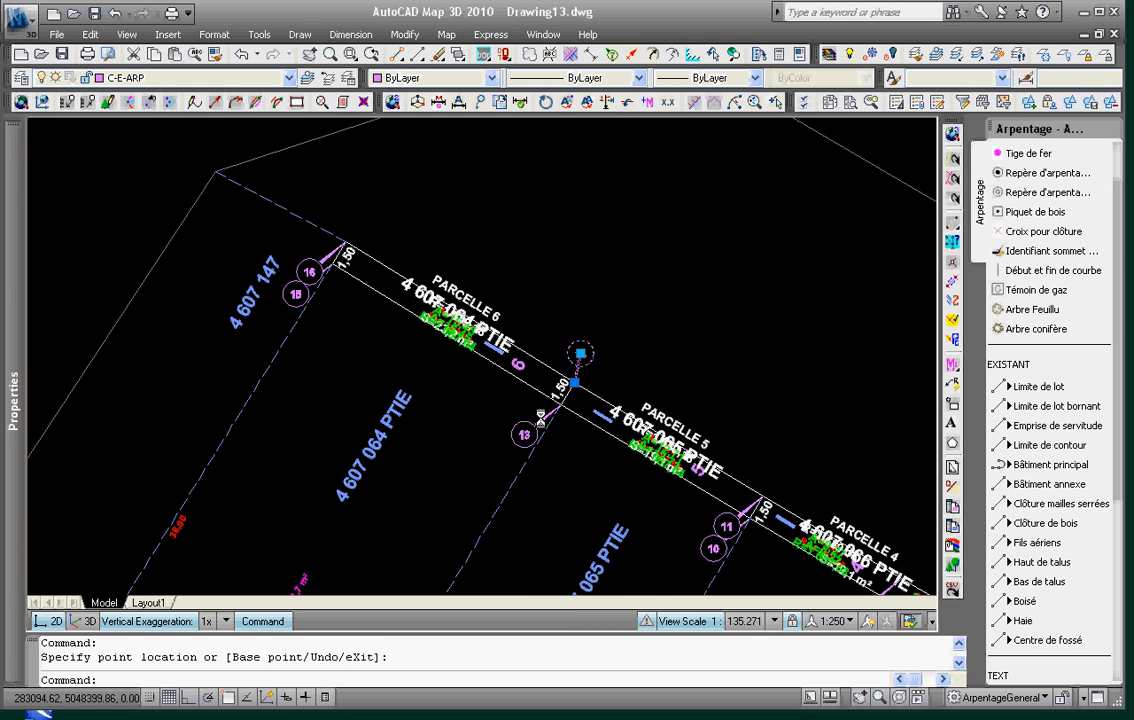
{"action": "key", "text": "Escape"}
Isolate the layers of the small blue PTIE lot label and the purple parcel number in strip parcel 4
{"action": "middle_click_drag", "start_coordinate": [701, 385], "coordinate": [360, 218]}
{"action": "scroll", "coordinate": [360, 218], "scroll_direction": "down", "scroll_amount": 2}
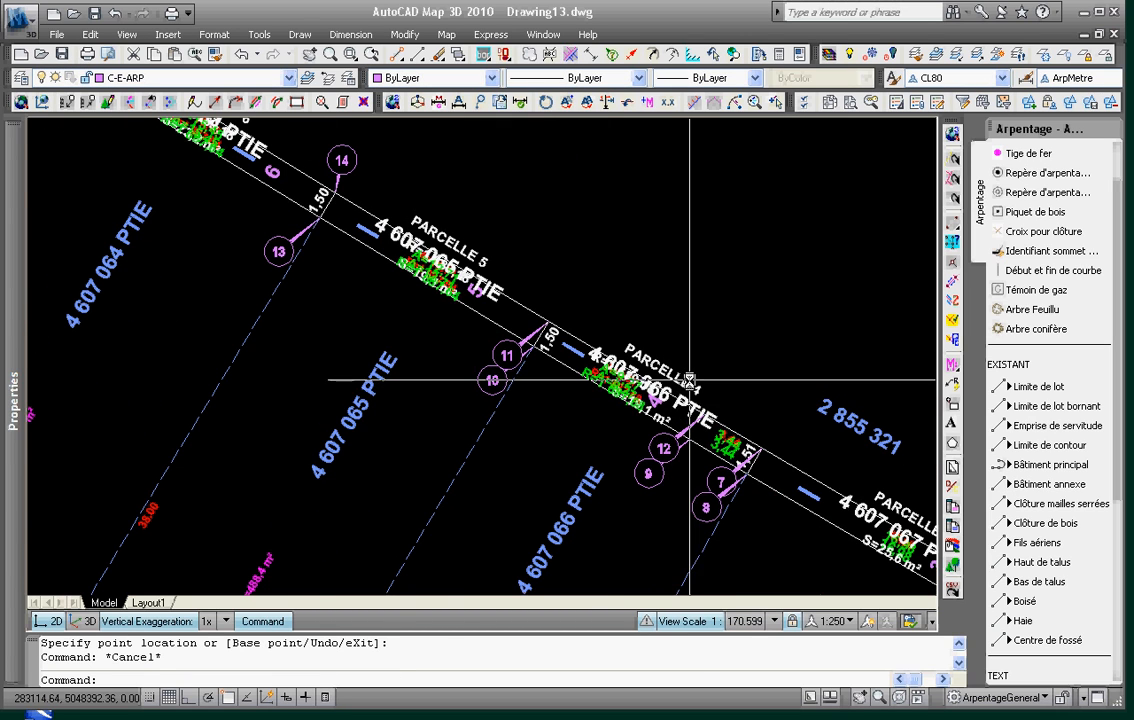
{"action": "scroll", "coordinate": [600, 375], "scroll_direction": "up", "scroll_amount": 4}
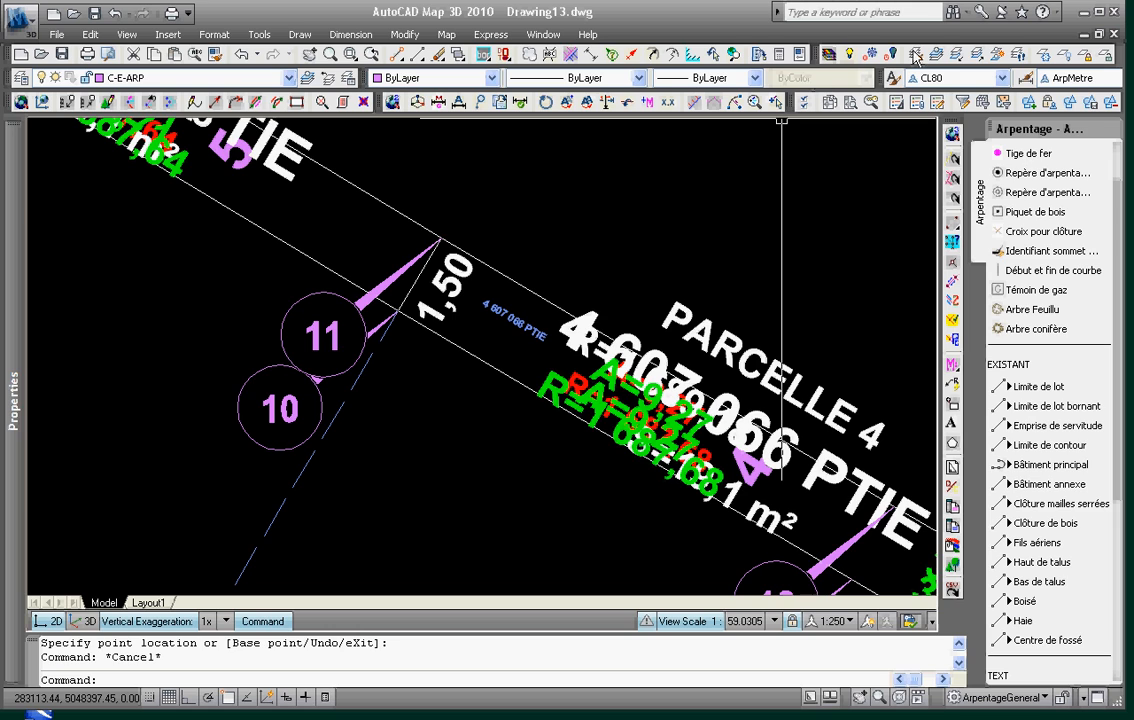
{"action": "left_click", "coordinate": [966, 58]}
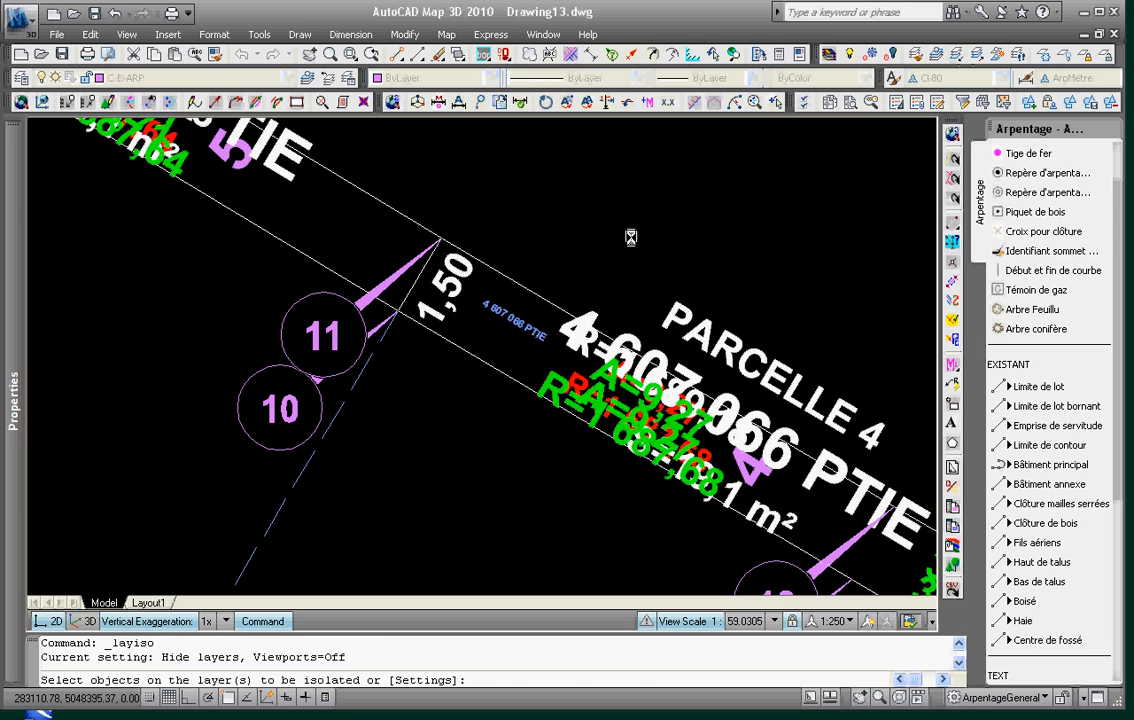
{"action": "left_click", "coordinate": [464, 307]}
{"action": "left_click", "coordinate": [842, 544]}
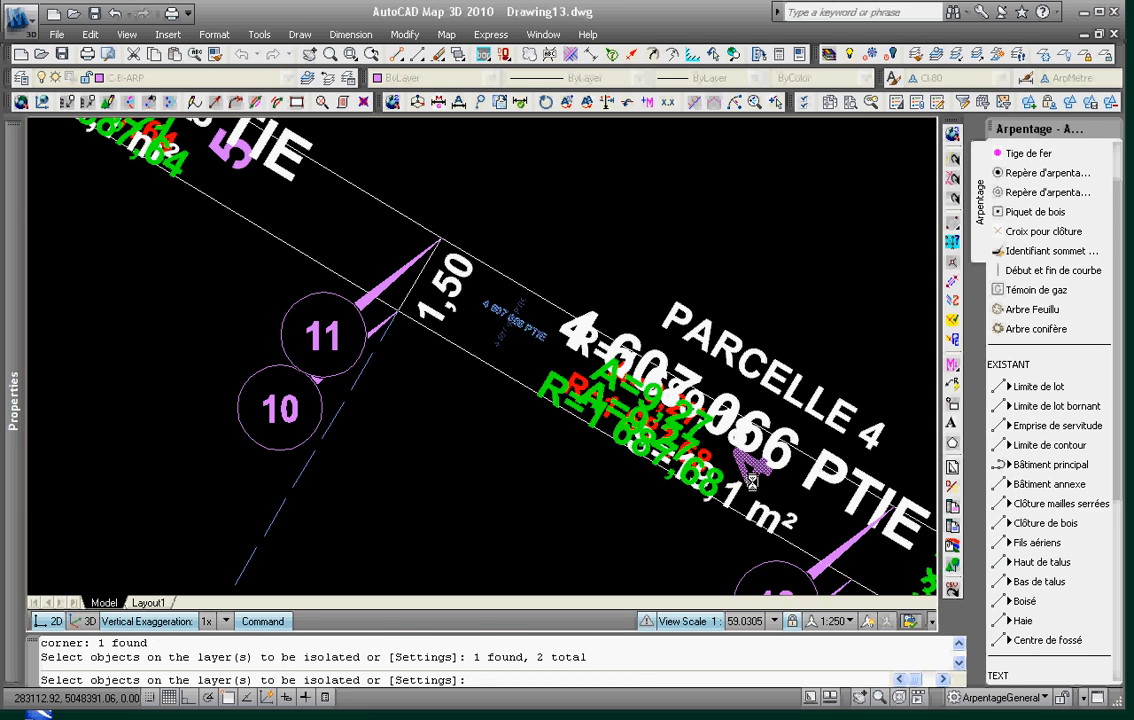
{"action": "key", "text": "Return"}
Erase the small PTIE lot labels and the purple parcel numbers of strip parcels 6 and 5
{"action": "scroll", "coordinate": [710, 393], "scroll_direction": "down", "scroll_amount": 6}
{"action": "key", "text": "Escape"}
{"action": "key", "text": "Escape"}
{"action": "scroll", "coordinate": [669, 383], "scroll_direction": "up", "scroll_amount": 6}
{"action": "type", "text": "e"}
{"action": "key", "text": "Return"}
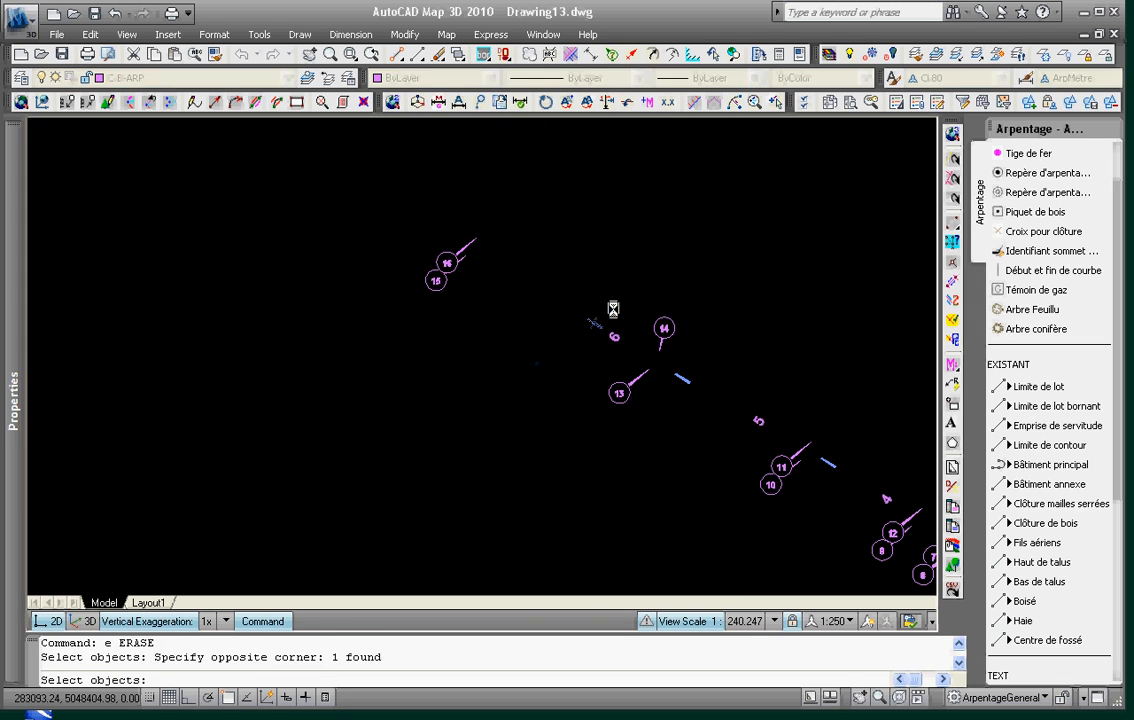
{"action": "key", "text": "Return"}
{"action": "key", "text": "Return"}
{"action": "left_click", "coordinate": [772, 375]}
{"action": "left_click", "coordinate": [678, 423]}
{"action": "key", "text": "Return"}
{"action": "key", "text": "Return"}
{"action": "left_click", "coordinate": [639, 326]}
{"action": "left_click", "coordinate": [602, 342]}
{"action": "key", "text": "Return"}
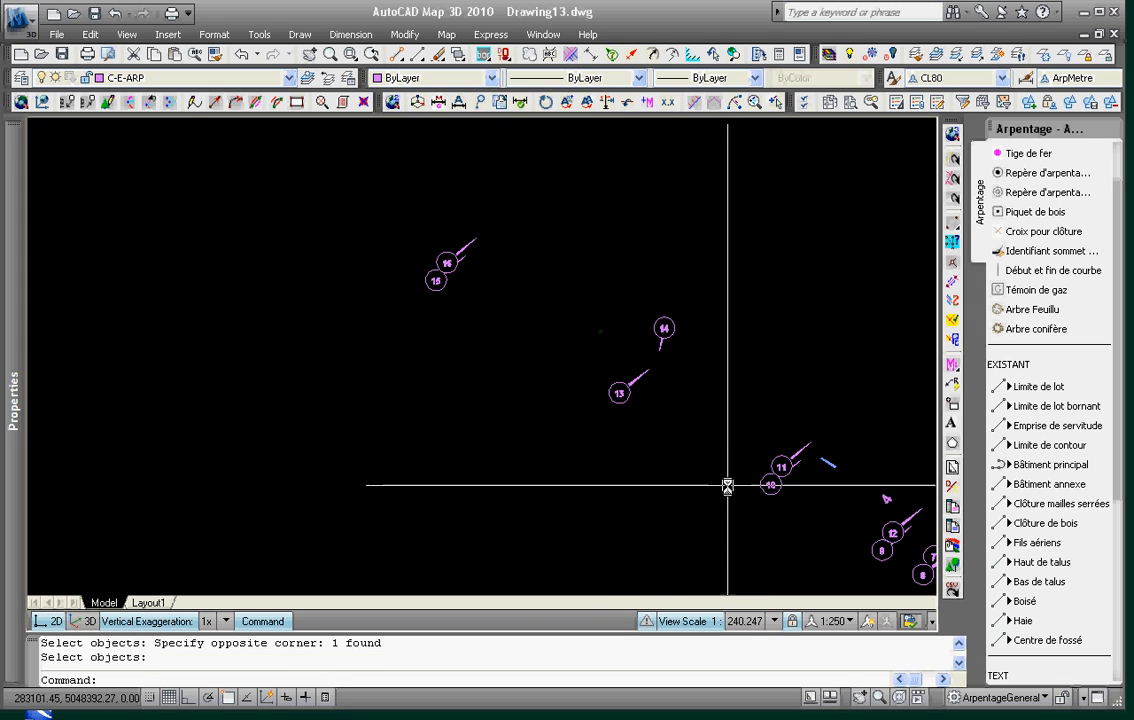
Erase the small PTIE lot labels and the purple parcel numbers of strip parcels 4 and 3
{"action": "middle_click_drag", "start_coordinate": [862, 462], "coordinate": [593, 278]}
{"action": "key", "text": "Return"}
{"action": "left_click", "coordinate": [551, 321]}
{"action": "key", "text": "Return"}
{"action": "key", "text": "Return"}
{"action": "left_click", "coordinate": [806, 358]}
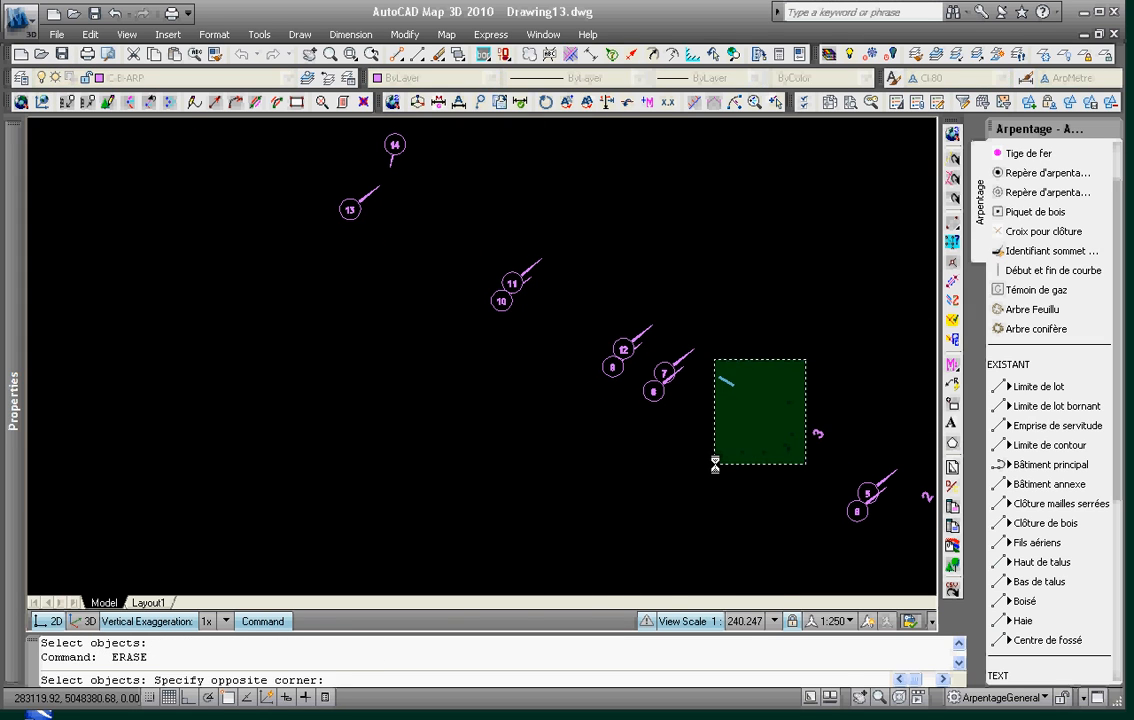
{"action": "left_click", "coordinate": [714, 463]}
{"action": "key", "text": "Return"}
{"action": "left_click", "coordinate": [844, 405]}
{"action": "key", "text": "Return"}
Erase the small PTIE lot label and the purple parcel number of strip parcel 2
{"action": "mouse_move", "coordinate": [788, 443]}
{"action": "middle_mouse_down"}
{"action": "mouse_move", "coordinate": [639, 348]}
{"action": "mouse_move", "coordinate": [432, 242]}
{"action": "middle_mouse_up"}
{"action": "key", "text": "Return"}
{"action": "left_click", "coordinate": [630, 270]}
{"action": "left_click", "coordinate": [554, 325]}
{"action": "key", "text": "Return"}
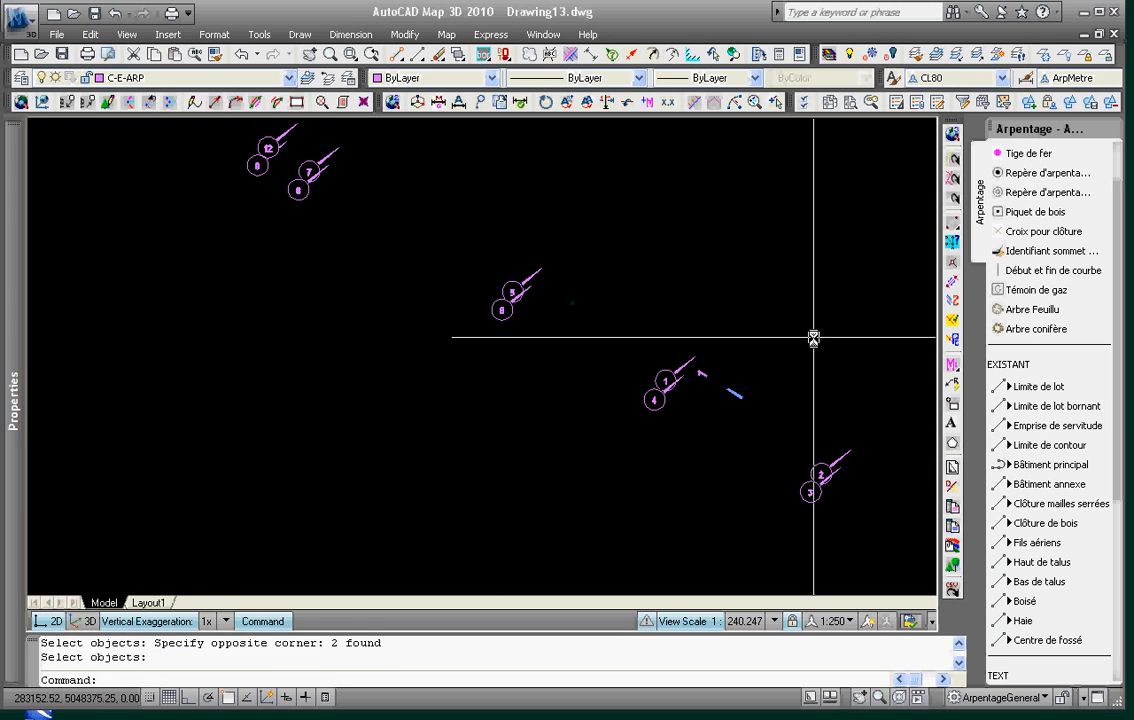
Erase the small PTIE lot label and the purple parcel number of strip parcel 1, and restore the hidden layers
{"action": "key", "text": "Return"}
{"action": "left_click", "coordinate": [834, 347]}
{"action": "left_click", "coordinate": [707, 417]}
{"action": "key", "text": "Return"}
{"action": "key", "text": "Escape"}
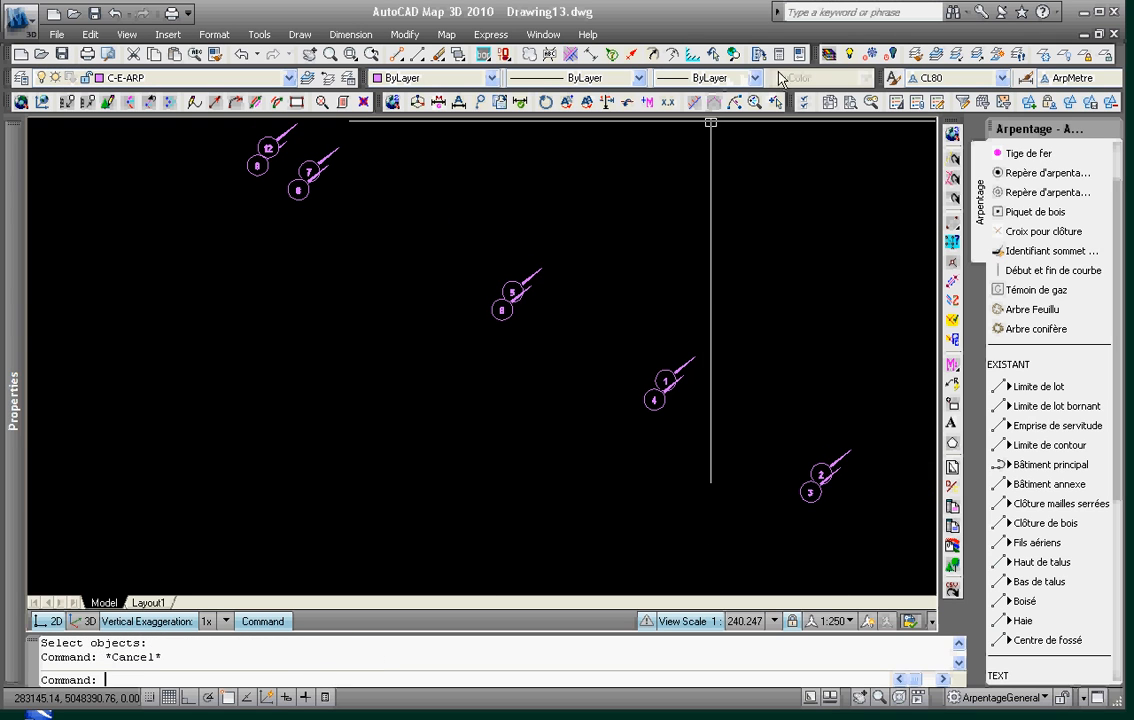
{"action": "left_click", "coordinate": [830, 56]}
{"action": "key", "text": "Escape"}
{"action": "key", "text": "Escape"}
Move the point 5 identifier bubble to the outer side of the strip, opposite the point 6 bubble
{"action": "scroll", "coordinate": [526, 276], "scroll_direction": "up", "scroll_amount": 5}
{"action": "left_click", "coordinate": [486, 318]}
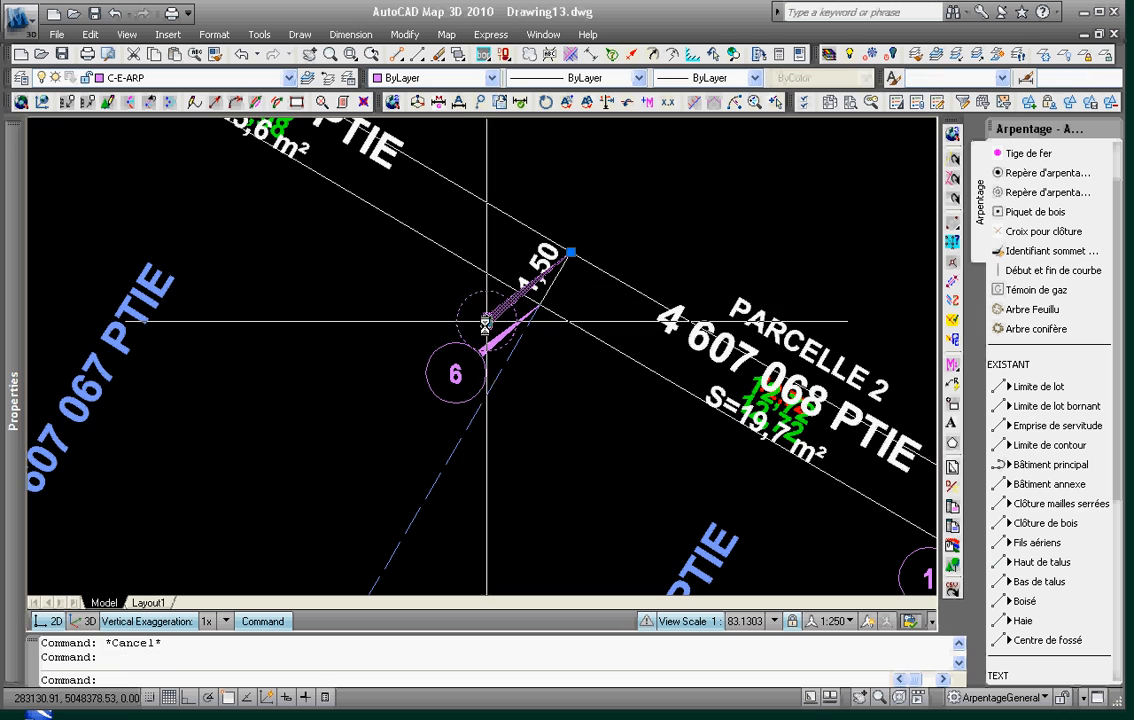
{"action": "left_click", "coordinate": [486, 318]}
{"action": "left_click", "coordinate": [631, 214]}
{"action": "key", "text": "Escape"}
{"action": "scroll", "coordinate": [498, 457], "scroll_direction": "down", "scroll_amount": 3}
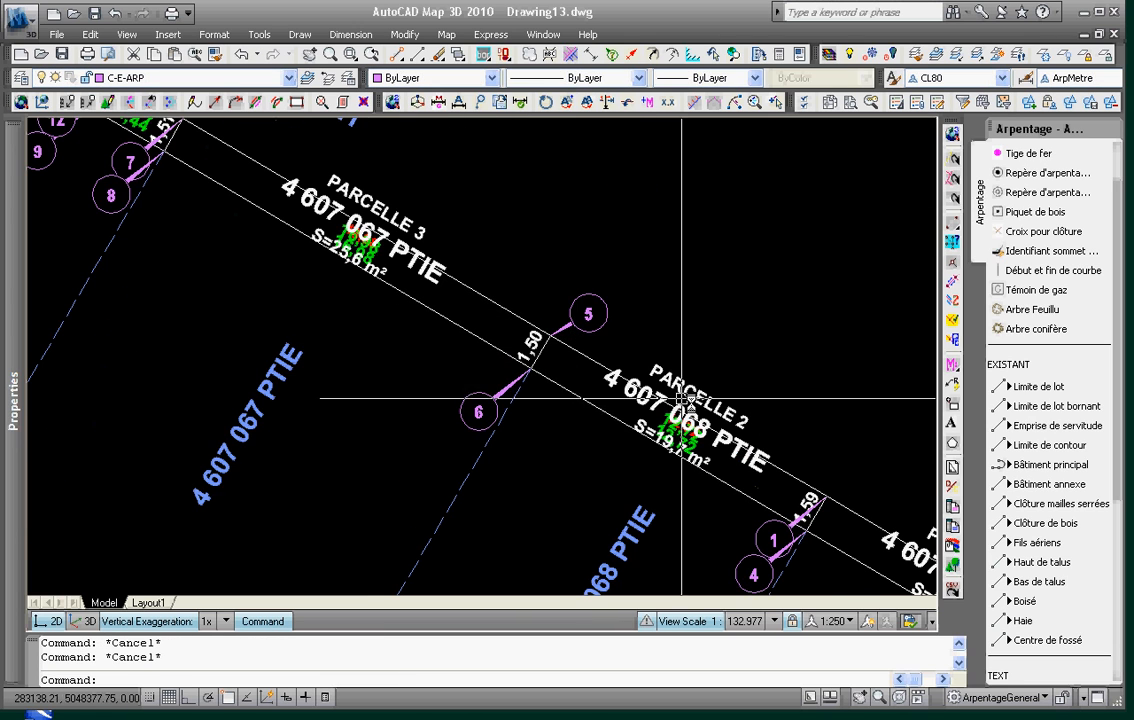
Move the PARCELLE 2 label with its lot number and area text out of the strip, above its upper line
{"action": "key", "text": "Escape"}
{"action": "type", "text": "m"}
{"action": "key", "text": "Return"}
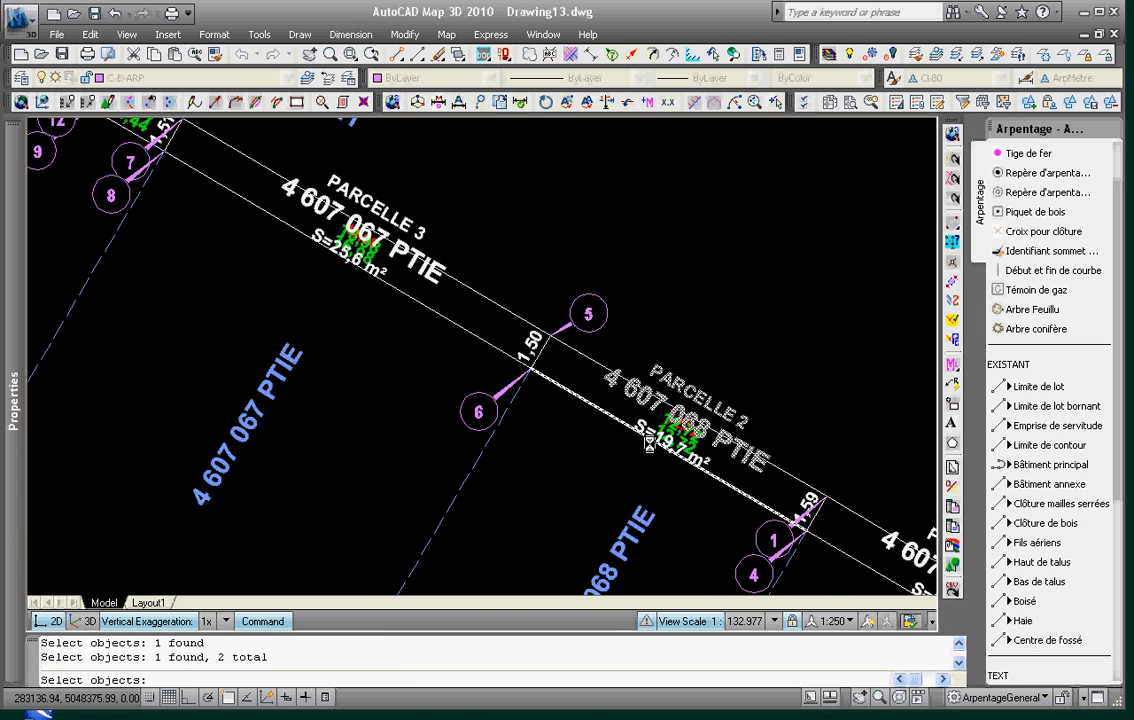
{"action": "scroll", "coordinate": [646, 438], "scroll_direction": "up", "scroll_amount": 3}
{"action": "left_click", "coordinate": [656, 431]}
{"action": "key", "text": "Return"}
{"action": "left_click", "coordinate": [592, 463]}
{"action": "left_click", "coordinate": [650, 330]}
Move one of the overlapping green 12,72 distance labels of parcel 2 below the strip's lower line
{"action": "scroll", "coordinate": [680, 390], "scroll_direction": "down", "scroll_amount": 2}
{"action": "middle_click_drag", "start_coordinate": [710, 432], "coordinate": [608, 349]}
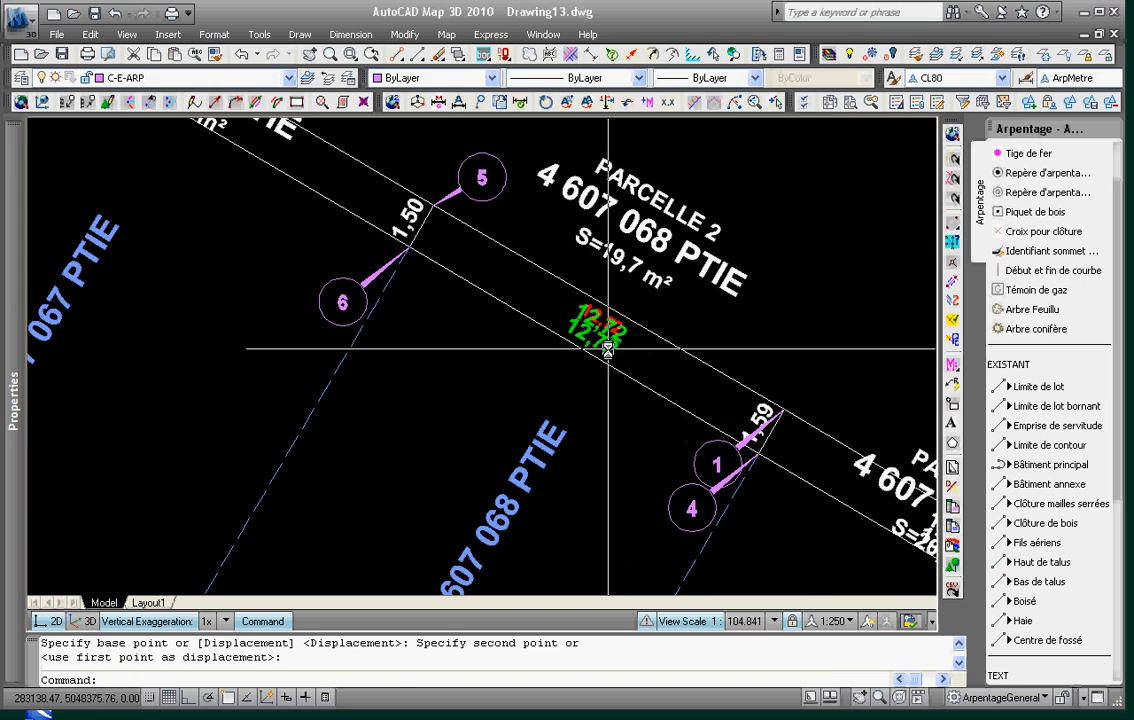
{"action": "key", "text": "Return"}
{"action": "left_click", "coordinate": [609, 349]}
{"action": "key", "text": "Return"}
{"action": "left_click", "coordinate": [655, 354]}
{"action": "key", "text": "Escape"}
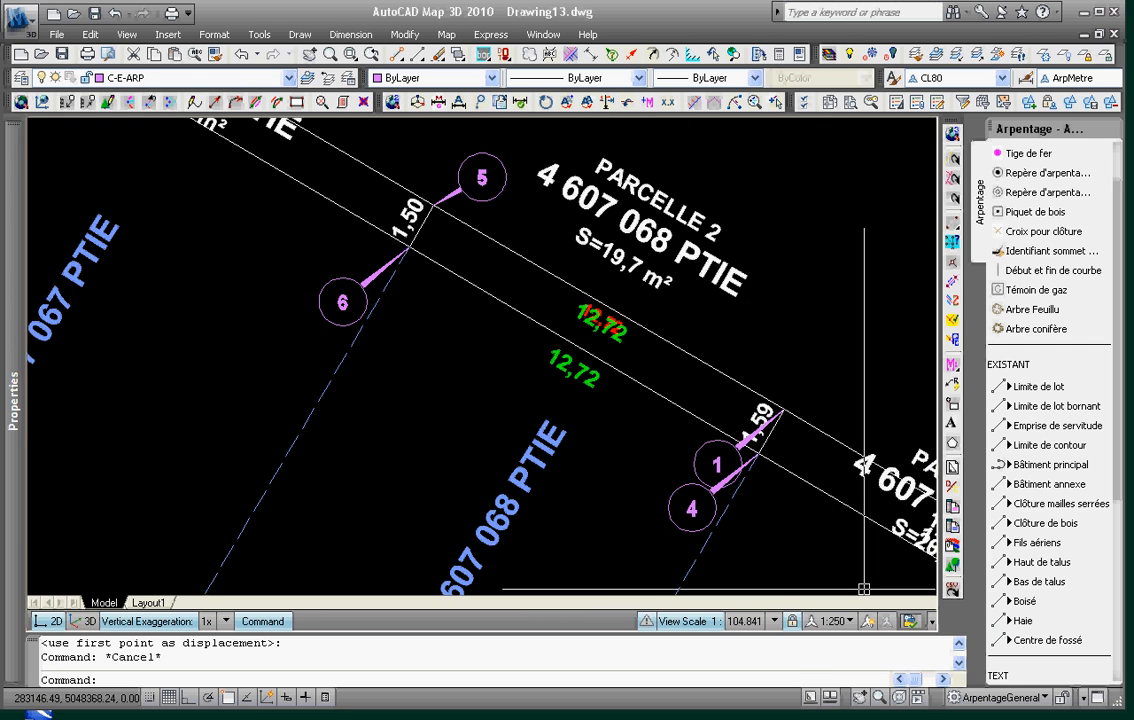
Erase the temporary outline's eastern segment and its long segment northeast of the lots
{"action": "scroll", "coordinate": [607, 392], "scroll_direction": "down", "scroll_amount": 5}
{"action": "scroll", "coordinate": [600, 233], "scroll_direction": "down", "scroll_amount": 4}
{"action": "middle_click_drag", "start_coordinate": [588, 219], "coordinate": [577, 261]}
{"action": "type", "text": "e"}
{"action": "key", "text": "Return"}
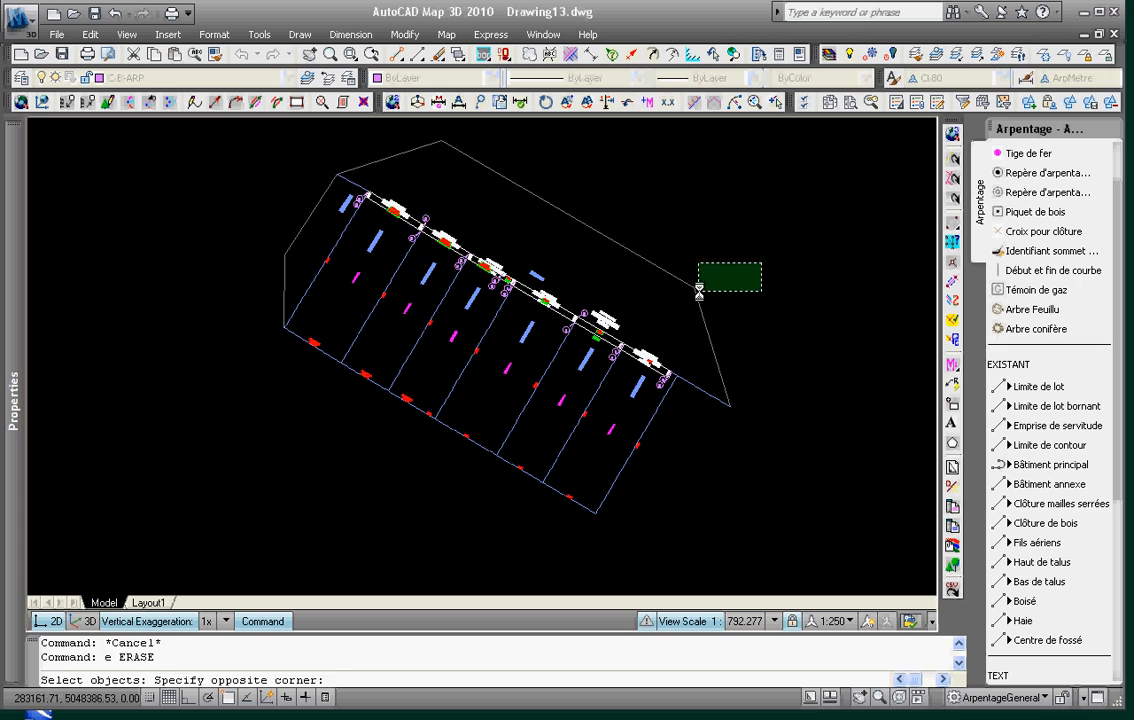
{"action": "left_click", "coordinate": [699, 291]}
{"action": "key", "text": "Return"}
{"action": "key", "text": "Return"}
{"action": "left_click", "coordinate": [636, 226]}
{"action": "left_click", "coordinate": [572, 236]}
{"action": "key", "text": "Return"}
Erase the temporary outline's remaining segments along the northwest and west sides of the lots
{"action": "key", "text": "Return"}
{"action": "left_click", "coordinate": [475, 129]}
{"action": "left_click", "coordinate": [419, 153]}
{"action": "key", "text": "Return"}
{"action": "key", "text": "Return"}
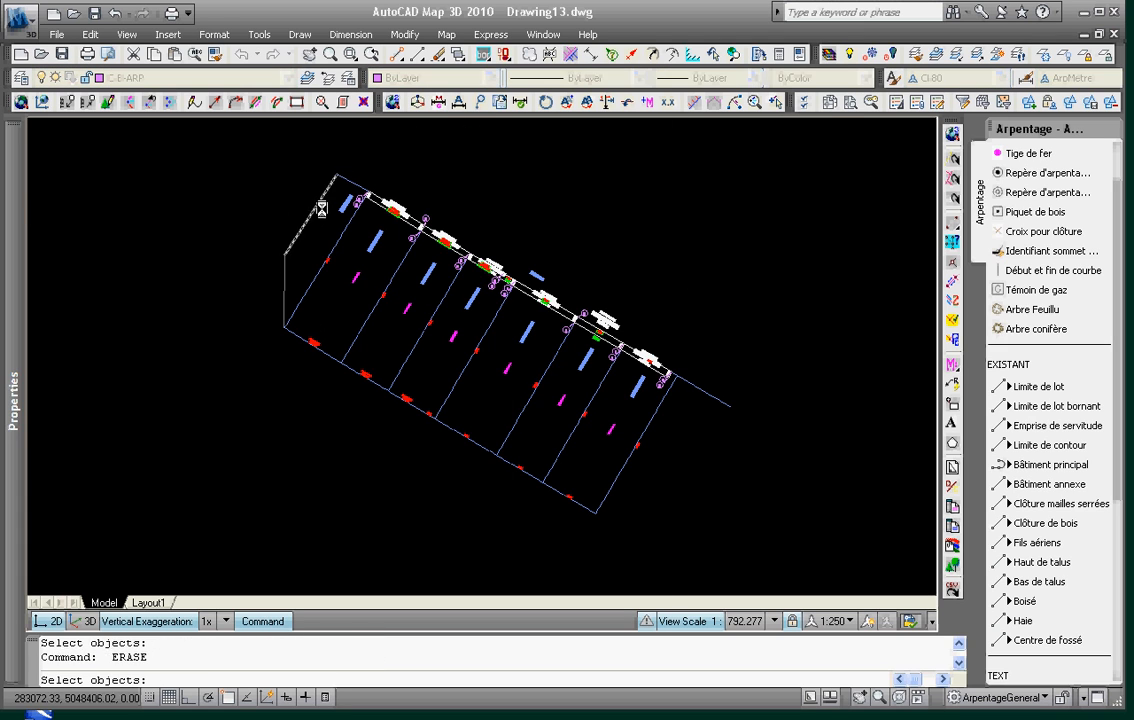
{"action": "key", "text": "Return"}
{"action": "key", "text": "Escape"}
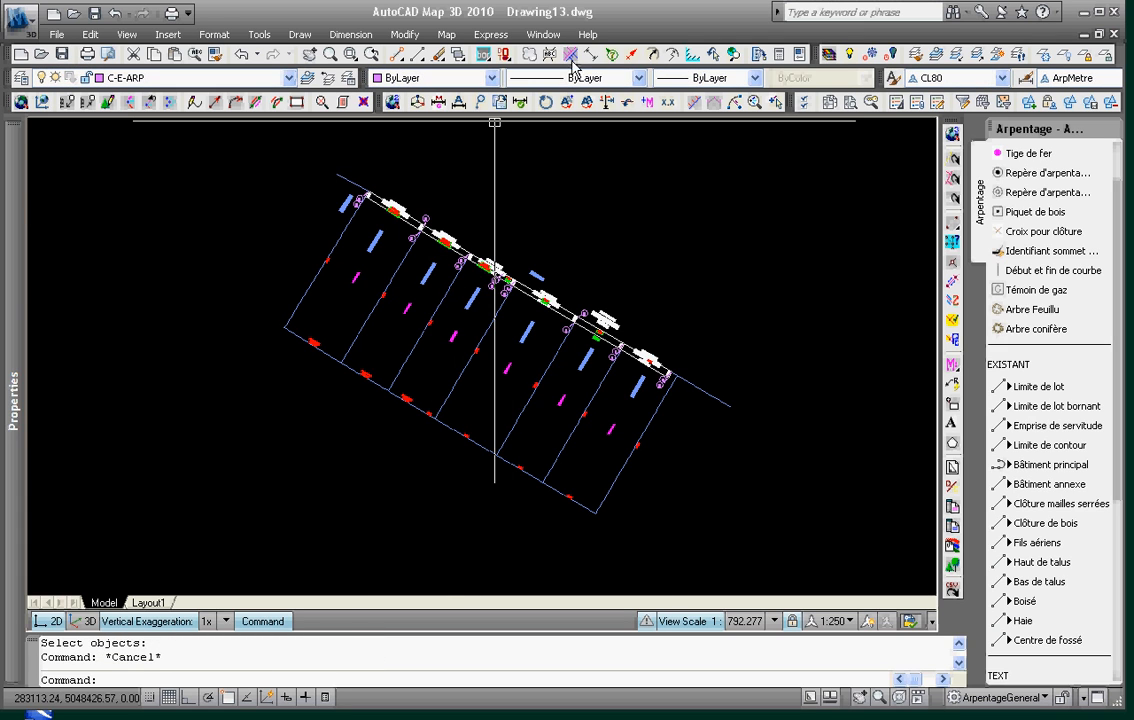
Insert a north arrow in the empty area northeast of the lots
{"action": "left_click", "coordinate": [632, 56]}
{"action": "left_click", "coordinate": [710, 305]}
{"action": "key", "text": "Escape"}
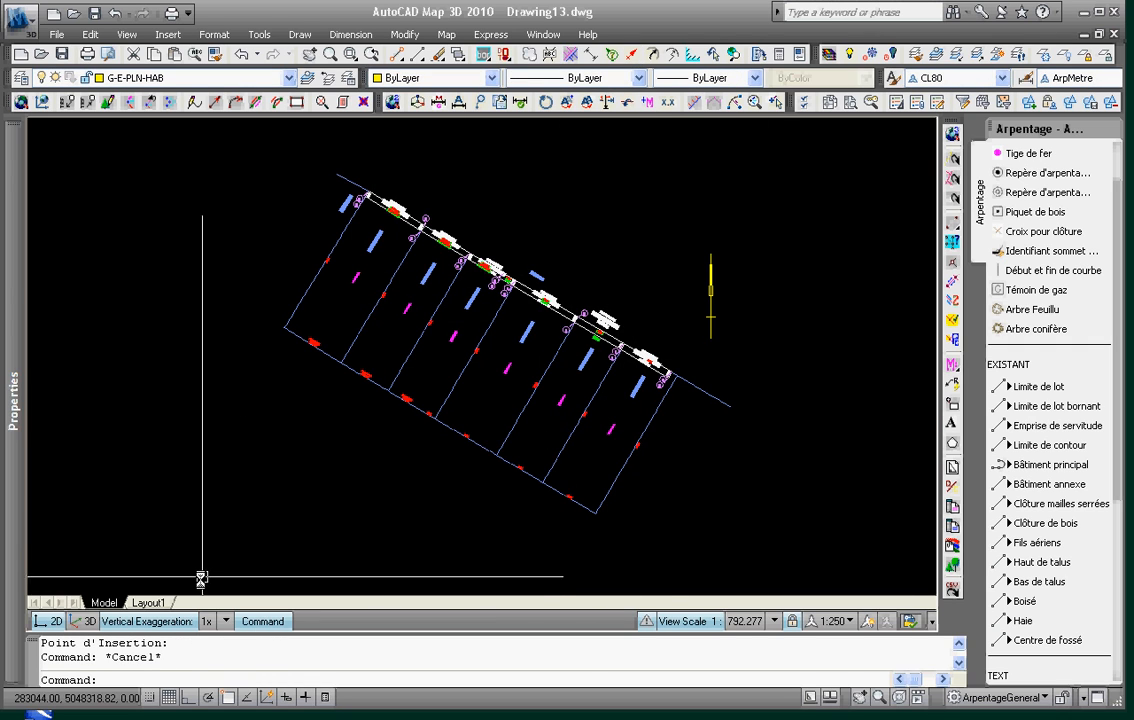
Open Layout1 and examine the sheet's title block and overall plan arrangement
{"action": "left_click", "coordinate": [148, 603]}
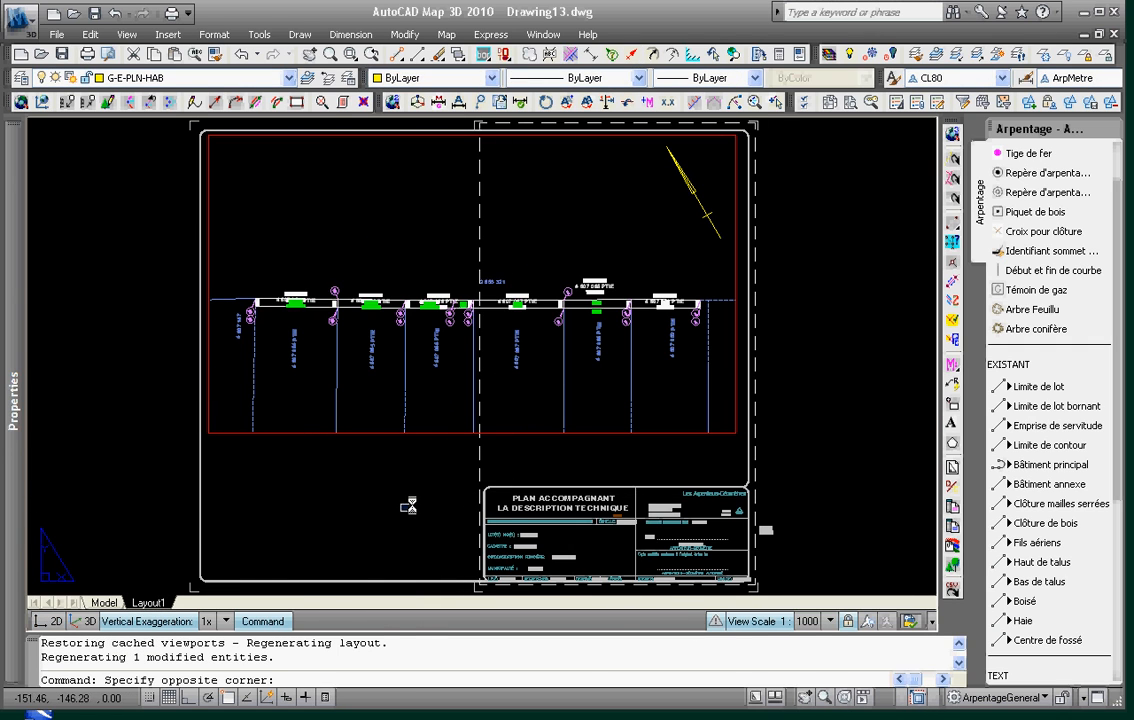
{"action": "key", "text": "Escape"}
{"action": "scroll", "coordinate": [550, 540], "scroll_direction": "up", "scroll_amount": 5}
{"action": "scroll", "coordinate": [553, 444], "scroll_direction": "down", "scroll_amount": 4}
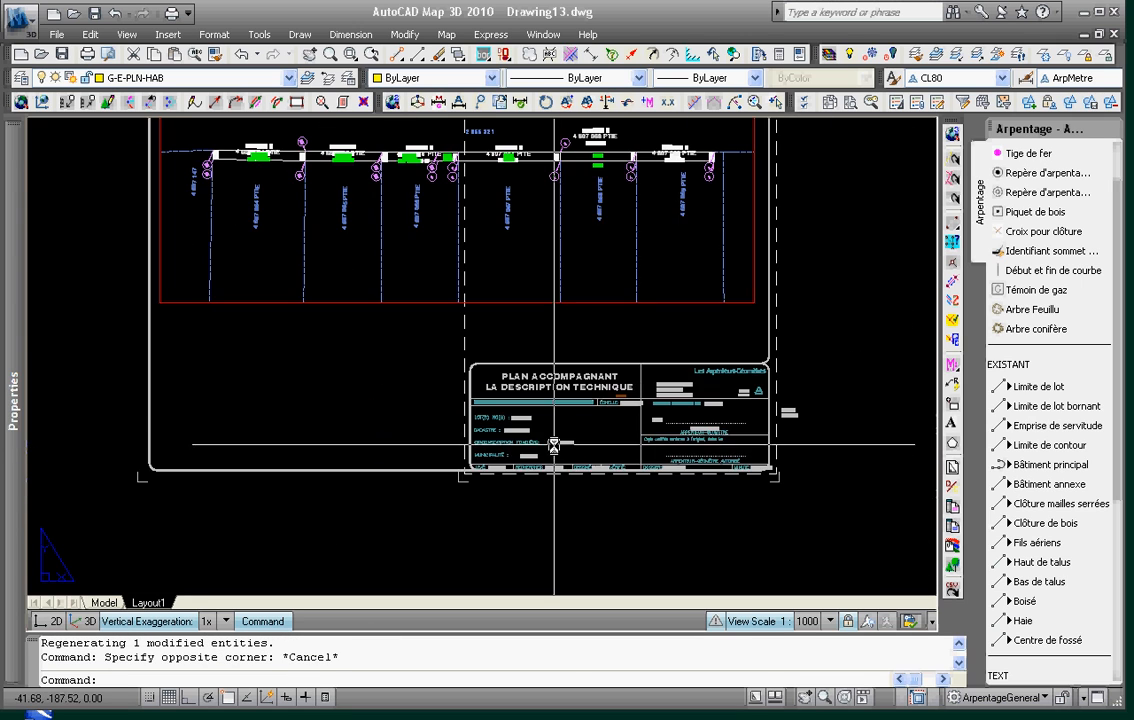
{"action": "middle_click_drag", "start_coordinate": [685, 475], "coordinate": [679, 503]}
{"action": "middle_click", "coordinate": [679, 503]}
{"action": "middle_click", "coordinate": [679, 503]}
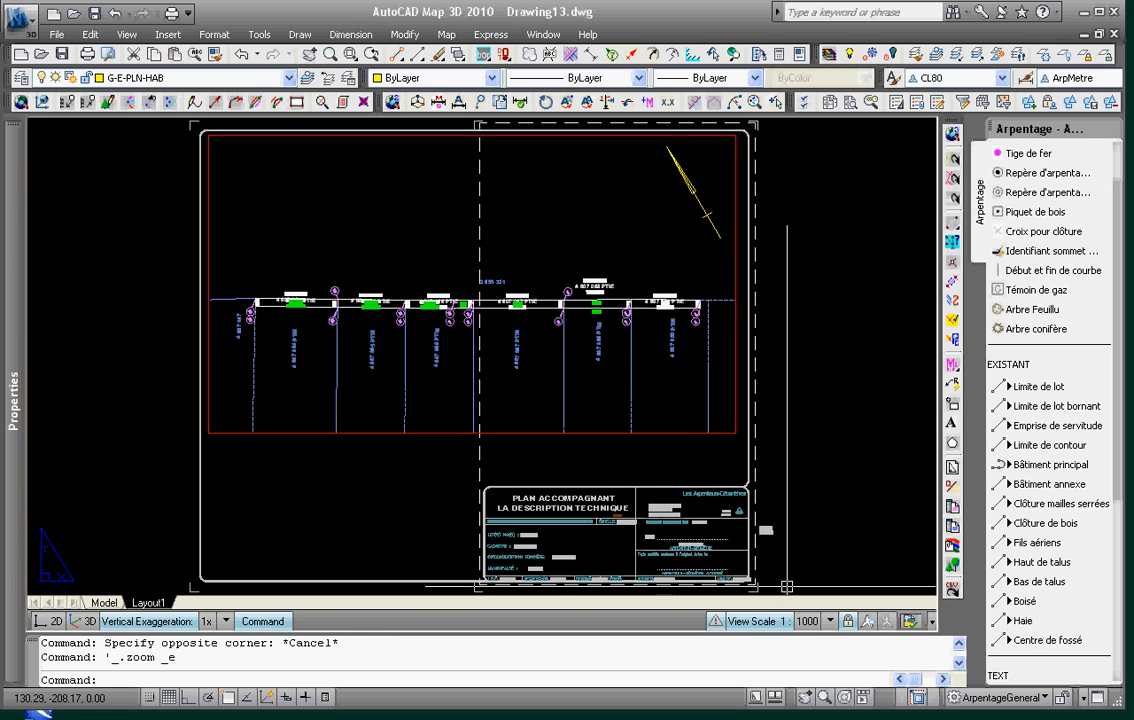